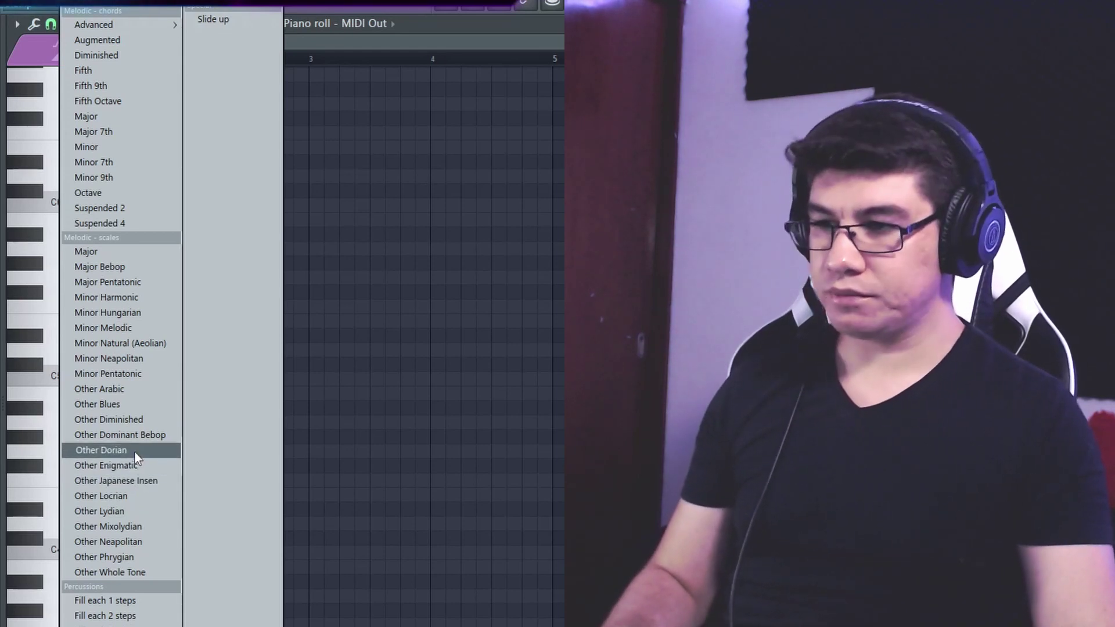
# Stamp an Other Phrygian scale rooted on F#2 into the MIDI Out channel's piano roll, aligned to the start of bar 1.
pyautogui.click(120, 557)
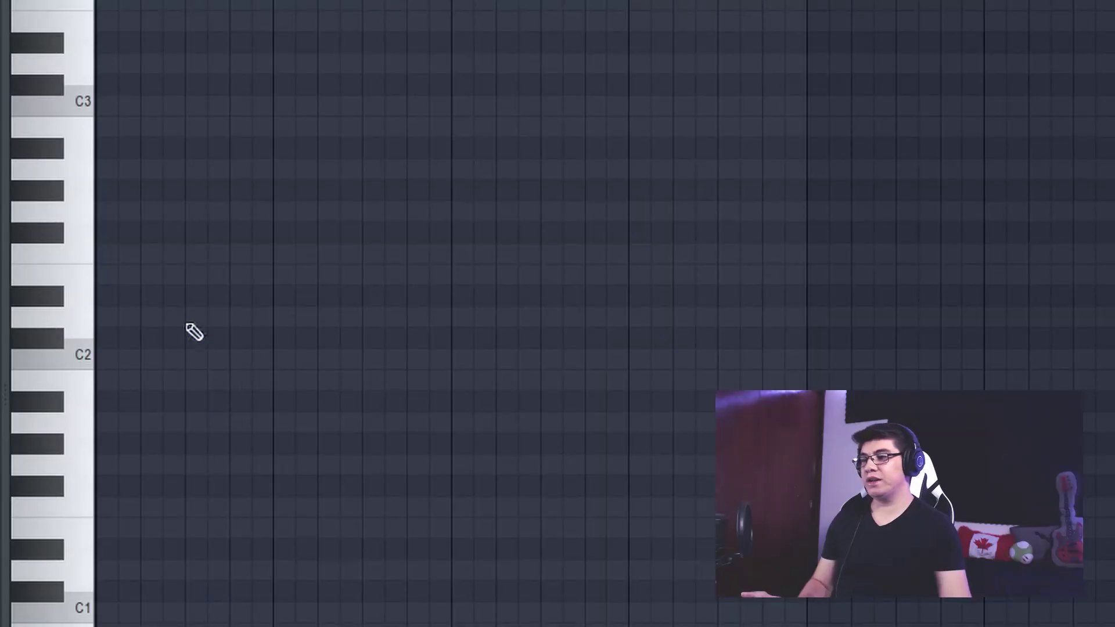
pyautogui.scroll(2, 175, 515)
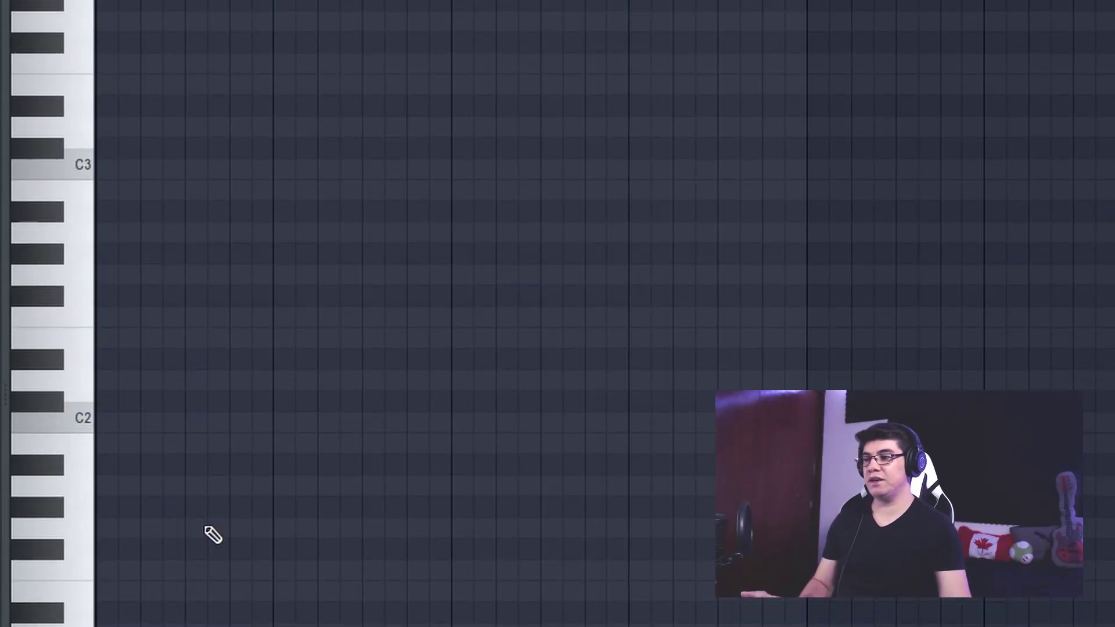
pyautogui.scroll(2, 212, 534)
pyautogui.click(109, 361)
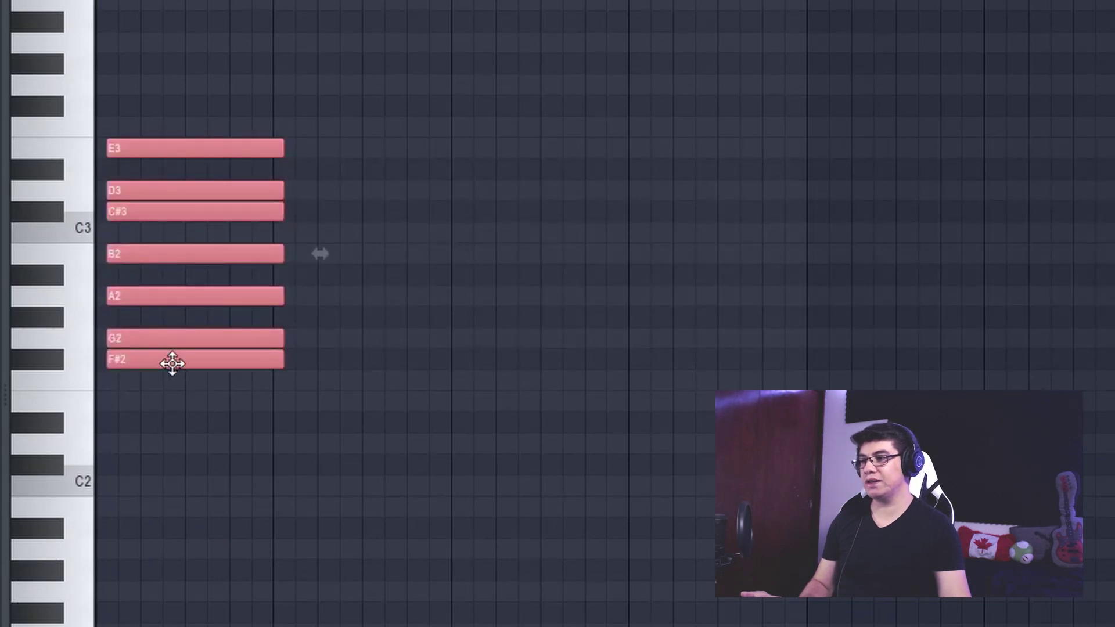
pyautogui.moveTo(172, 364); pyautogui.dragTo(100, 370)
# Stretch the stamped scale notes to the end of bar 8 and move the Channel rack out of their way.
pyautogui.scroll(4, 247, 508)
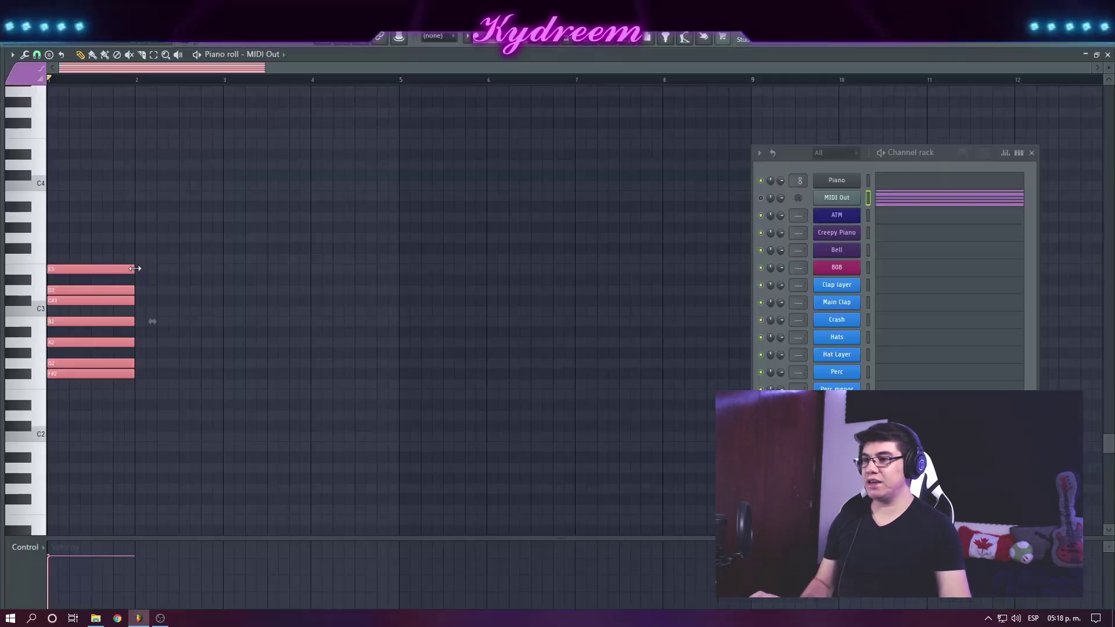
pyautogui.moveTo(278, 283); pyautogui.dragTo(1114, 344)
pyautogui.moveTo(790, 160); pyautogui.dragTo(906, 267)
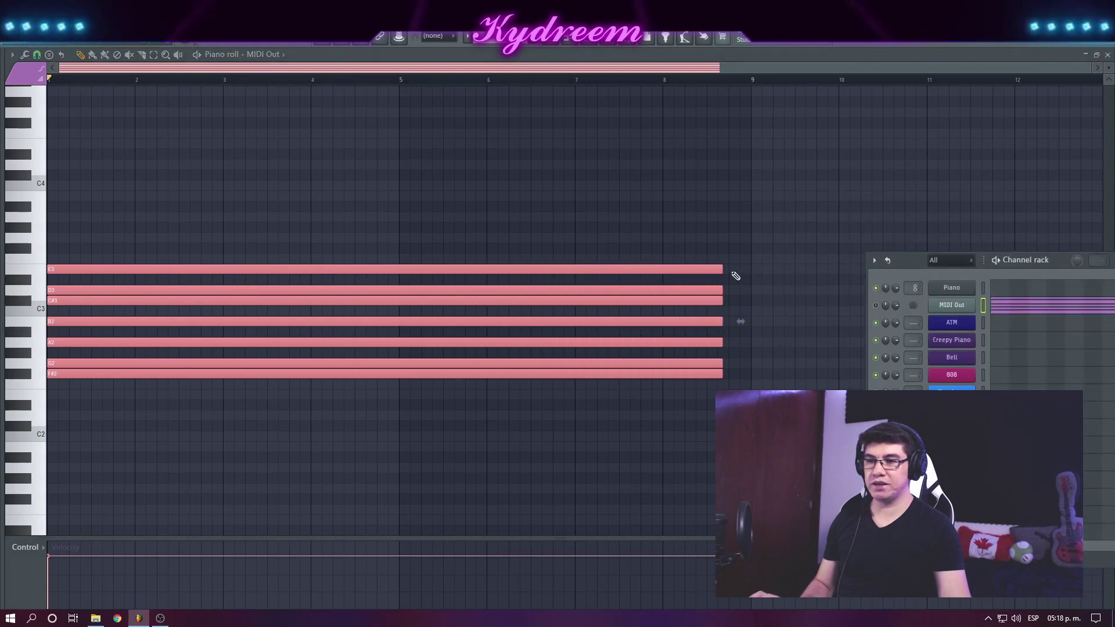
pyautogui.moveTo(723, 270); pyautogui.dragTo(744, 270)
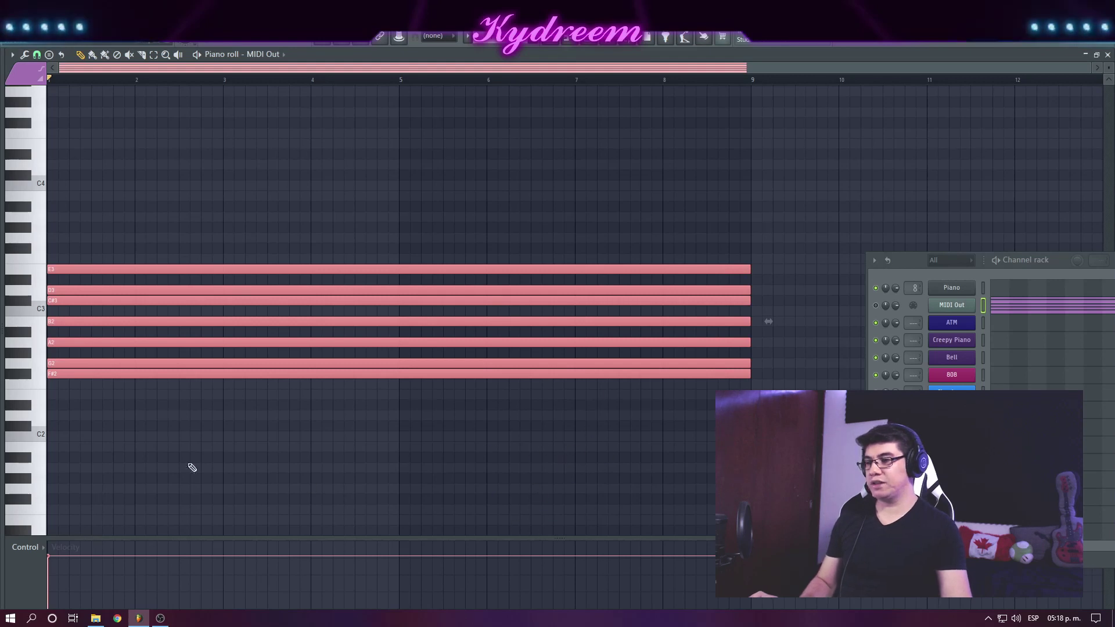
# Duplicate the eight-bar scale notes upward into successive octaves until they reach E10.
pyautogui.scroll(3, 142, 468)
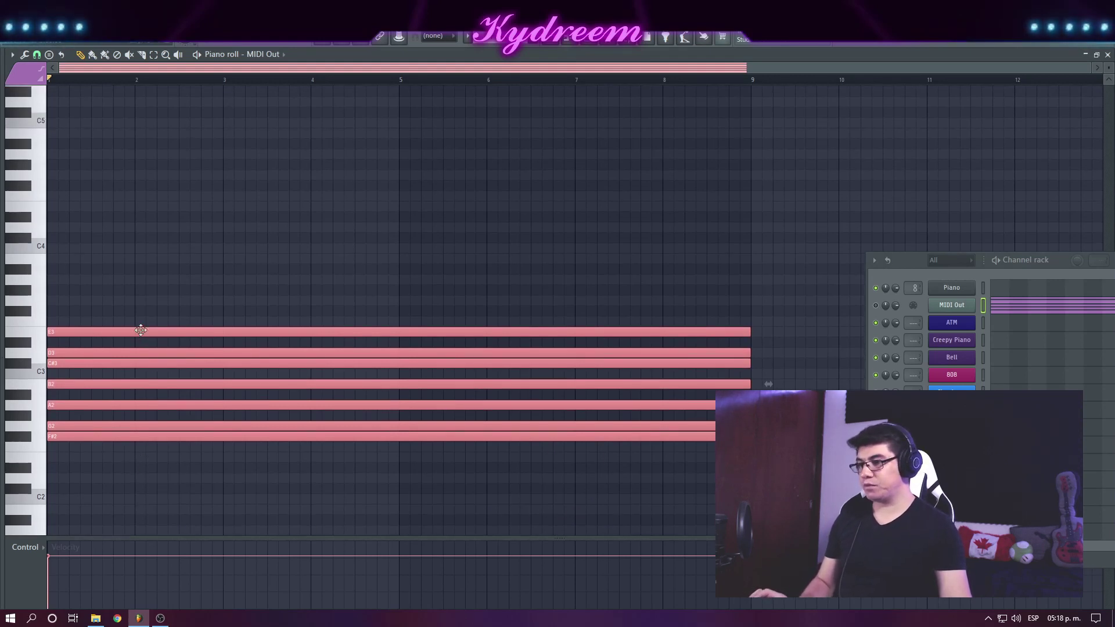
pyautogui.moveTo(141, 330); pyautogui.dragTo(89, 210)
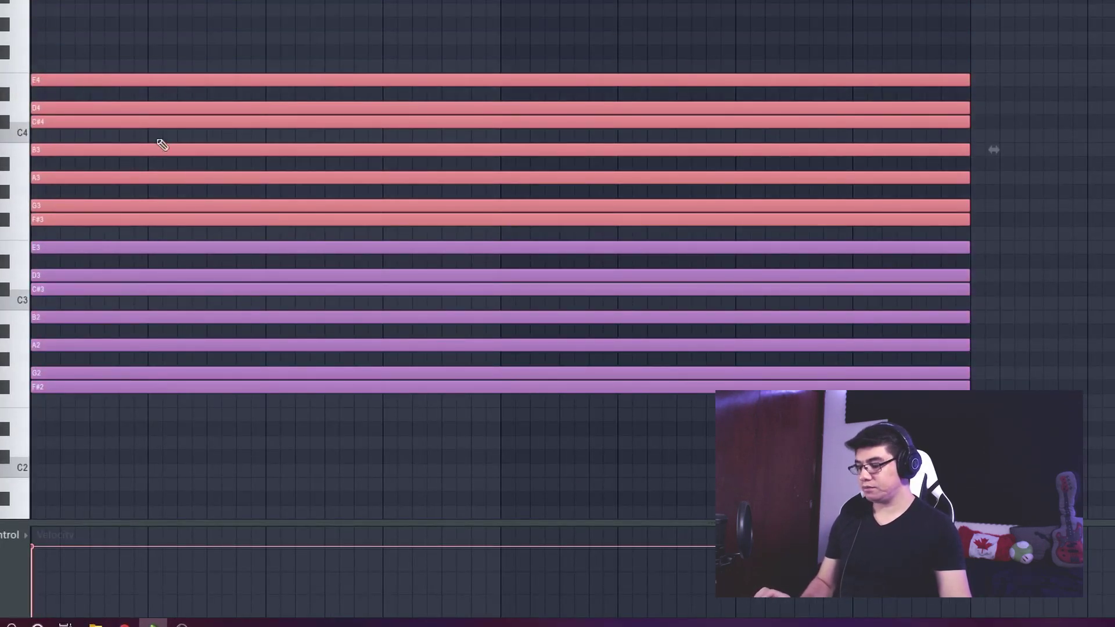
pyautogui.scroll(14, 226, 308)
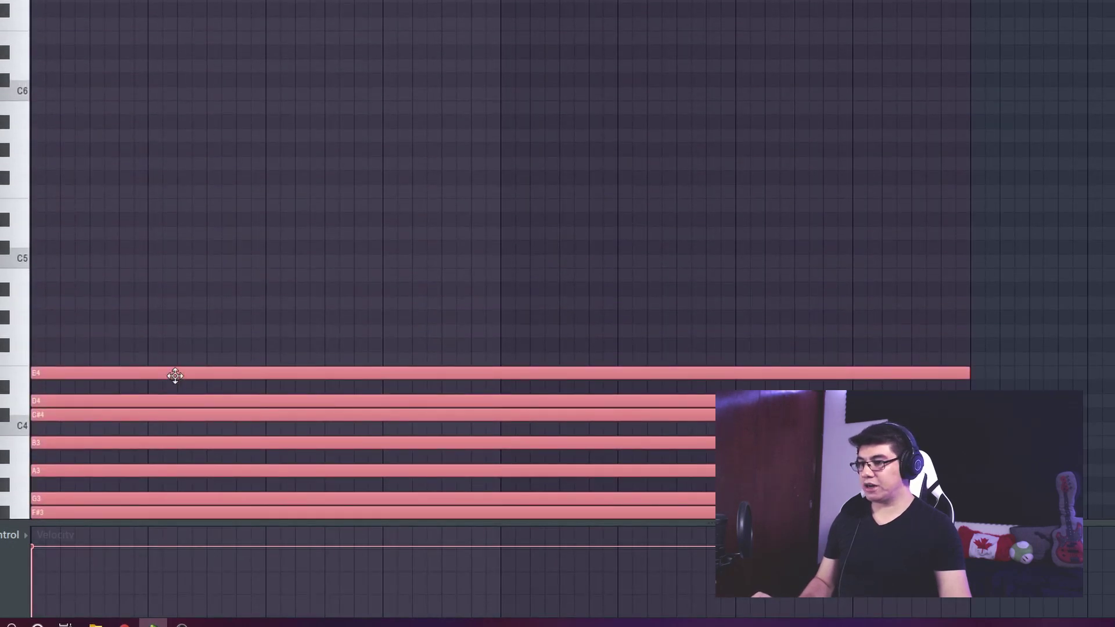
pyautogui.moveTo(175, 376); pyautogui.dragTo(72, 51)
pyautogui.scroll(10, 145, 219)
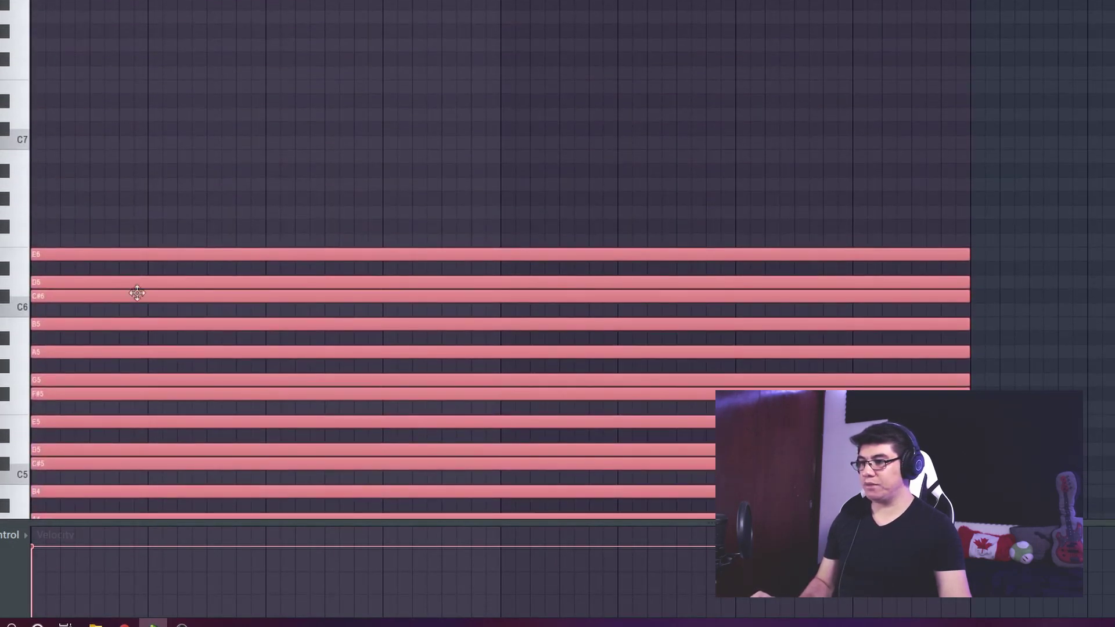
pyautogui.moveTo(124, 255); pyautogui.dragTo(13, 154)
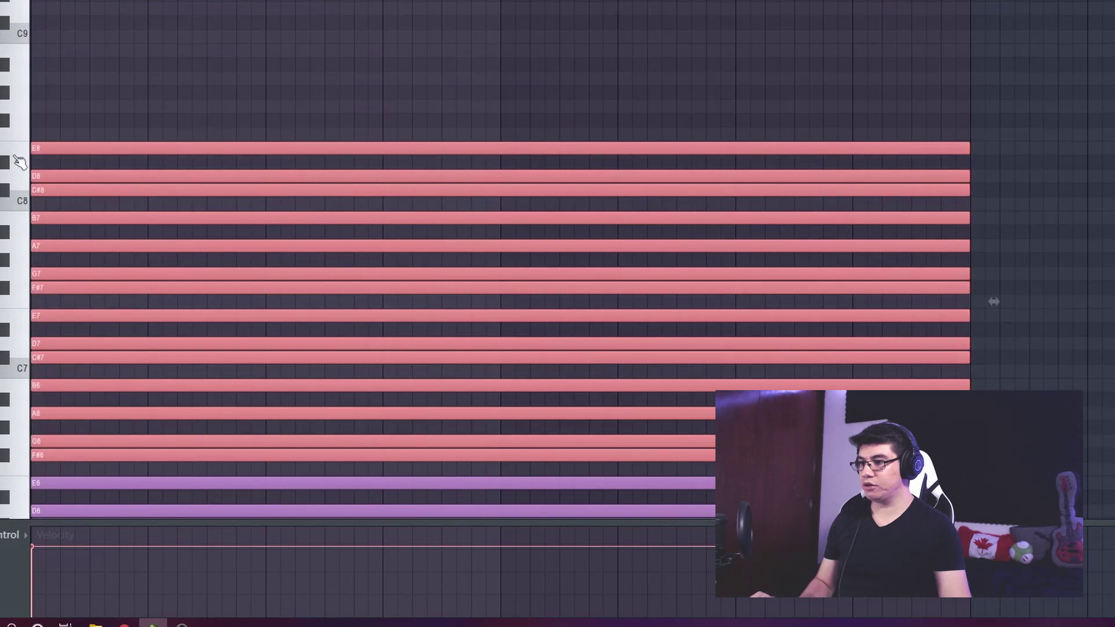
pyautogui.scroll(10, 288, 294)
pyautogui.moveTo(169, 361); pyautogui.dragTo(169, 26)
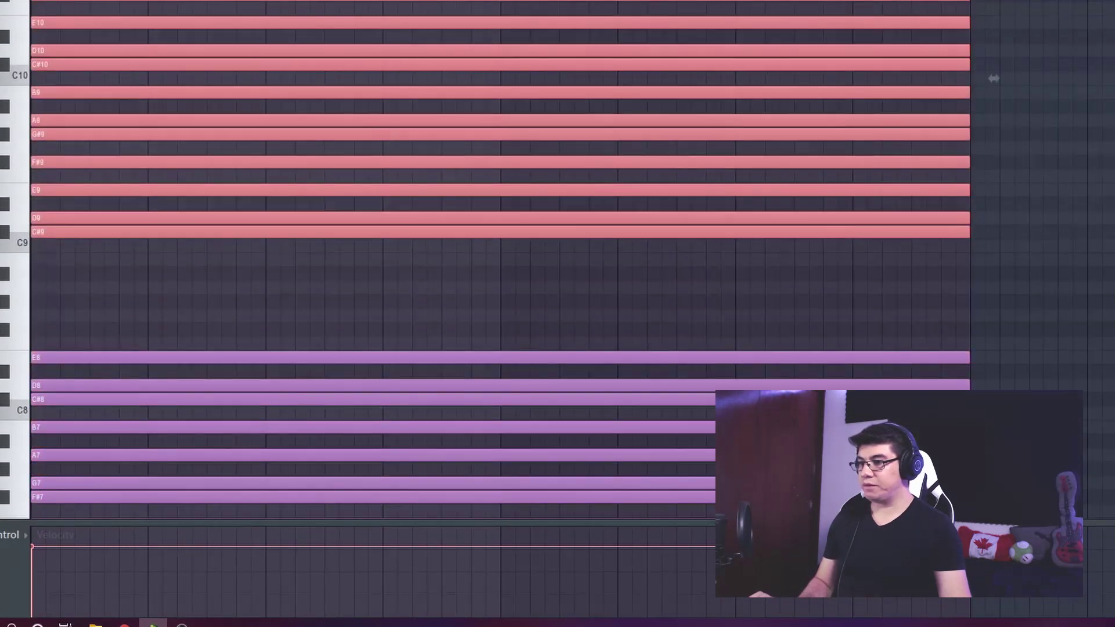
pyautogui.moveTo(96, 0); pyautogui.dragTo(95, 28)
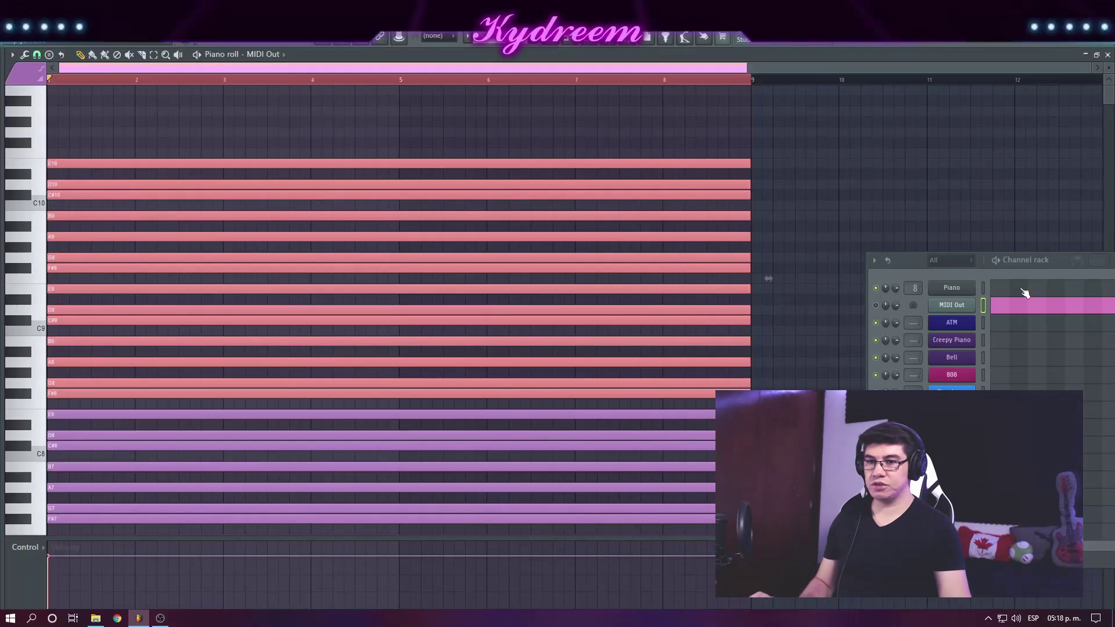
# Show the Piano channel's piano roll and reposition the Channel rack beside the eight-bar area.
pyautogui.click(1023, 291)
pyautogui.scroll(-2, 439, 295)
pyautogui.scroll(-2, 436, 279)
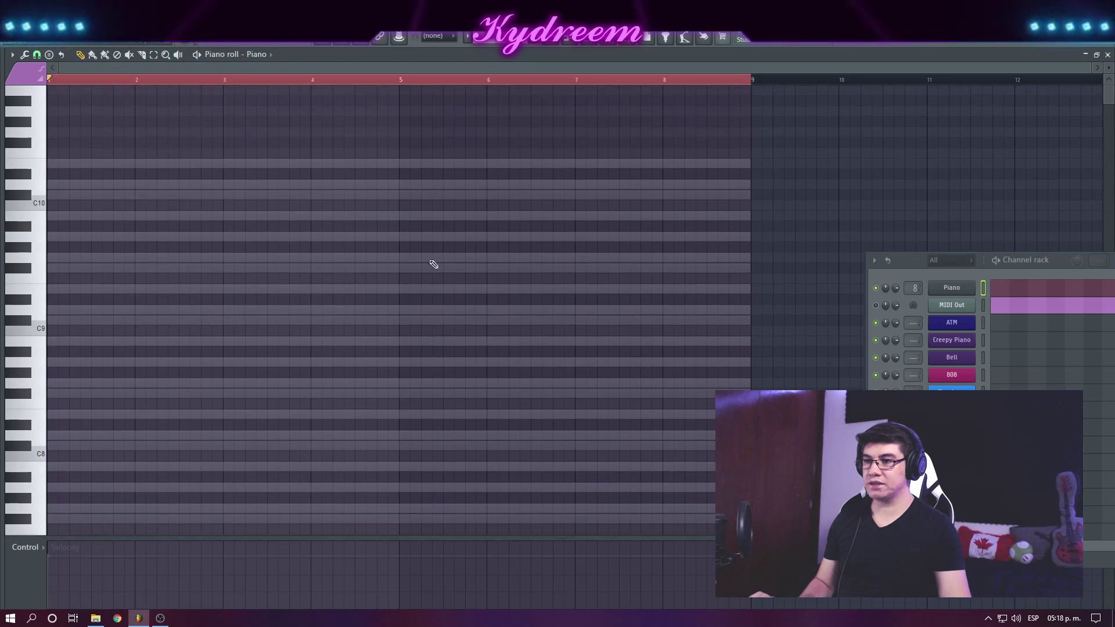
pyautogui.scroll(-1, 406, 302)
pyautogui.scroll(-1, 385, 384)
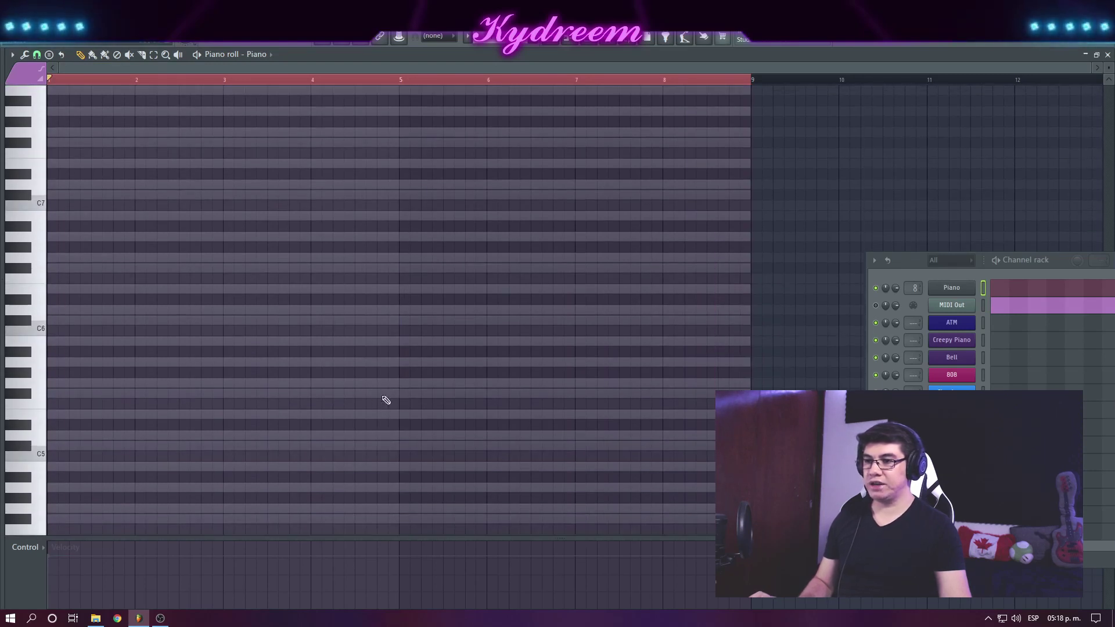
pyautogui.scroll(-1, 491, 325)
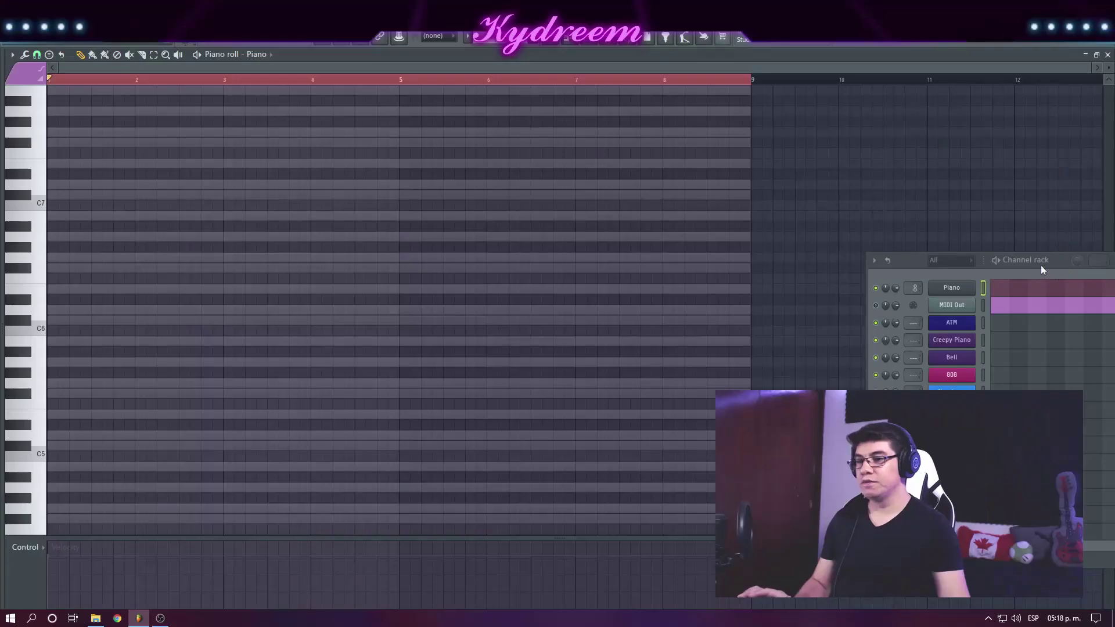
pyautogui.moveTo(917, 260); pyautogui.dragTo(806, 196)
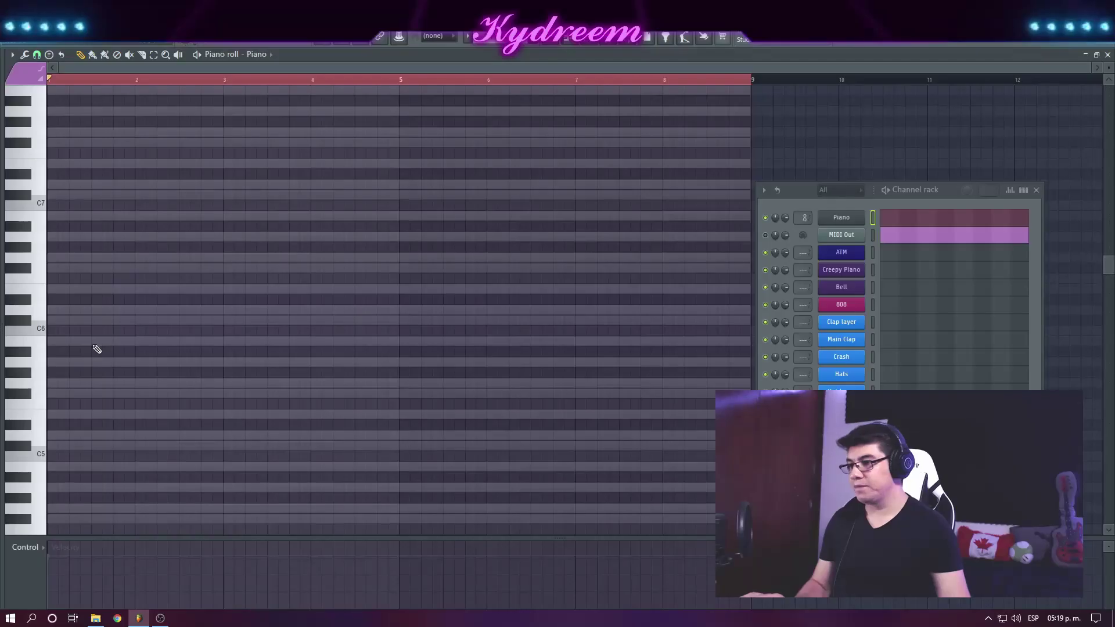
# Place an F#6 note at the start of bar 1 and shorten it to one beat.
pyautogui.scroll(-3, 97, 348)
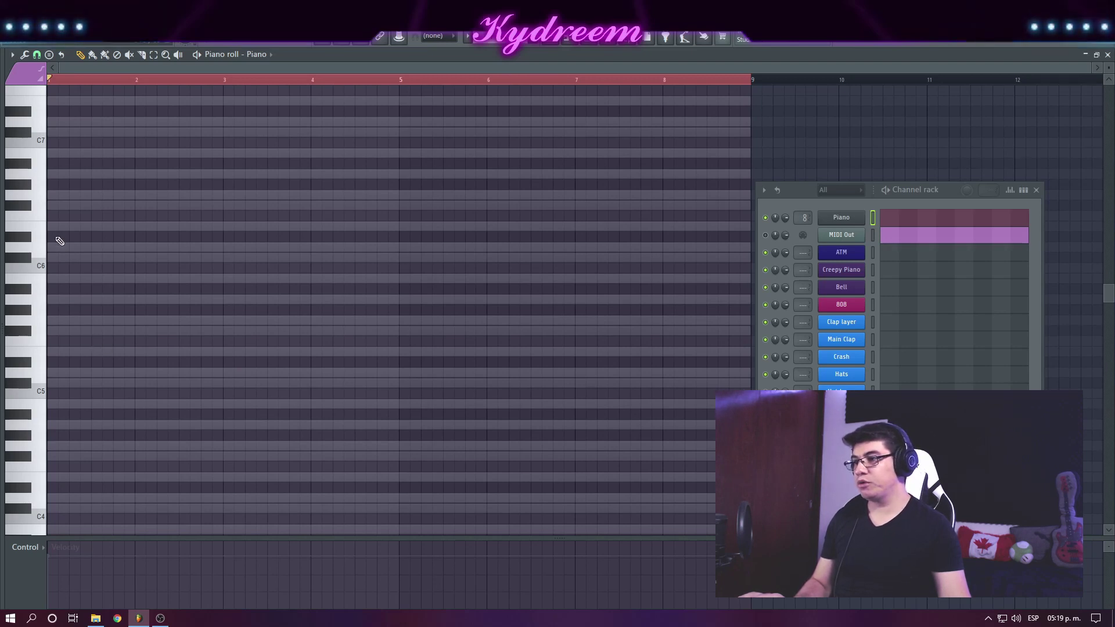
pyautogui.click(54, 205)
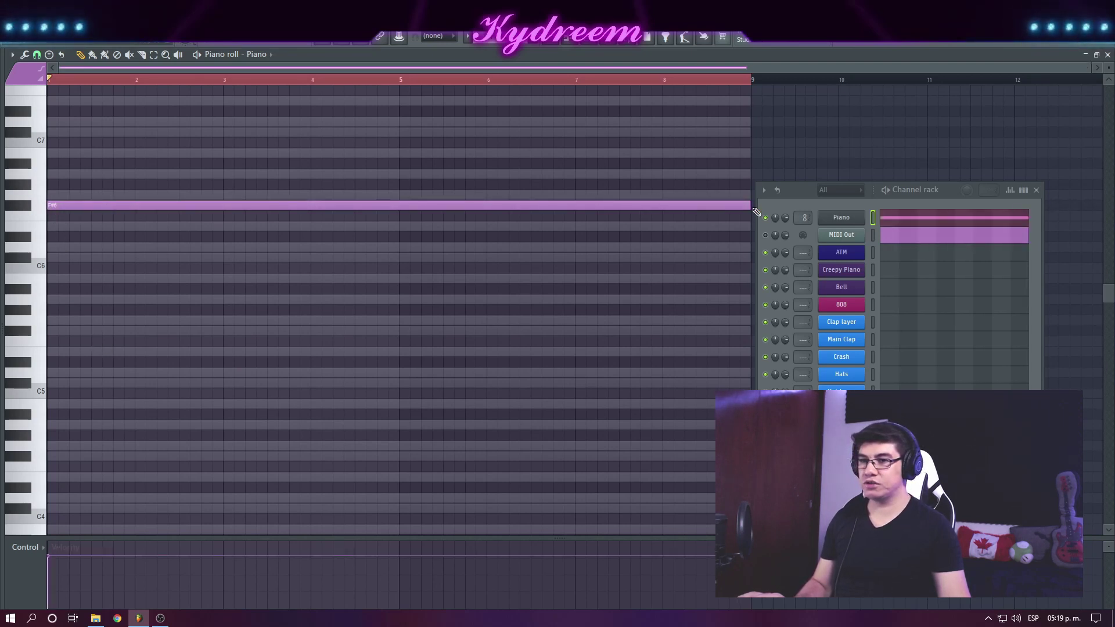
pyautogui.moveTo(745, 208); pyautogui.dragTo(104, 210)
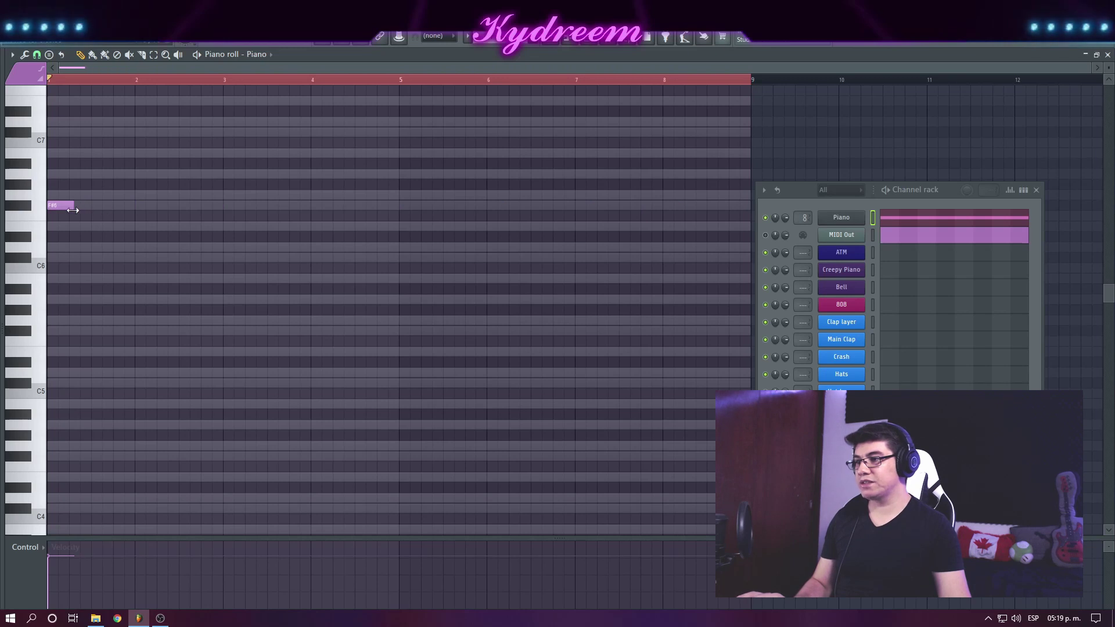
pyautogui.scroll(2, 93, 81)
pyautogui.moveTo(107, 69); pyautogui.dragTo(42, 87)
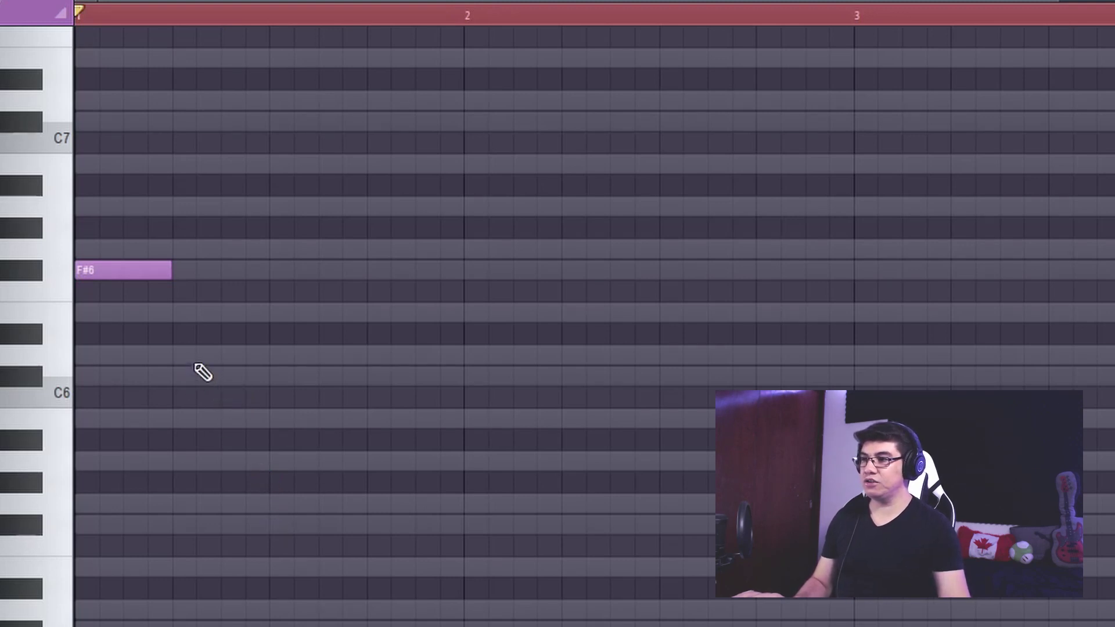
# Add one-beat notes C#6, D6 and C#6 on beats 2, 3 and 4 of bar 1, removing the trial C#7.
pyautogui.click(175, 122)
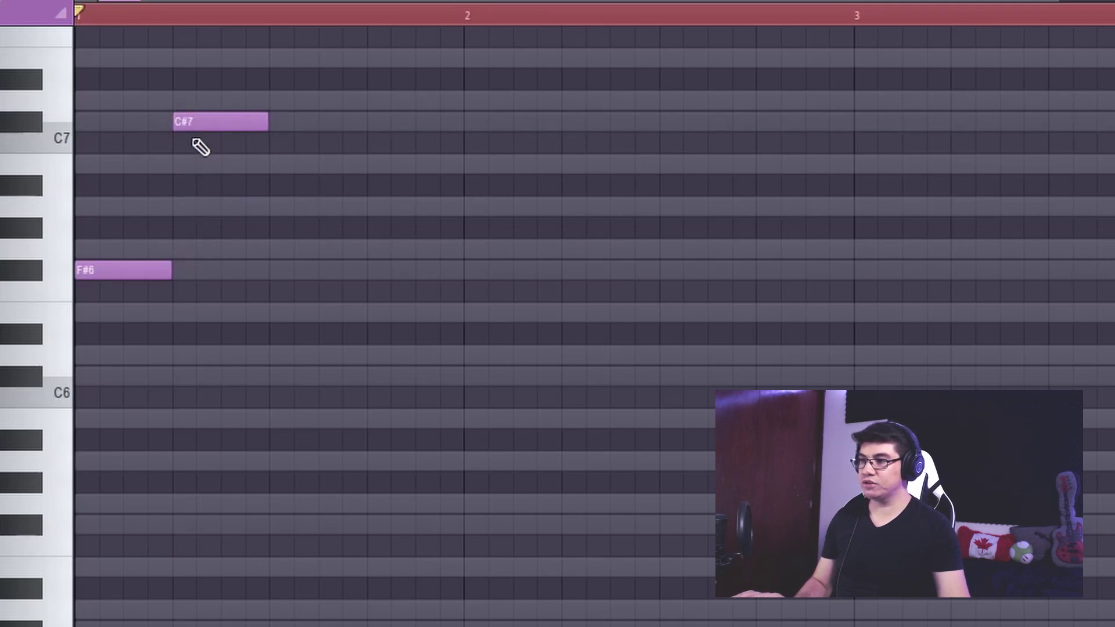
pyautogui.click(181, 377)
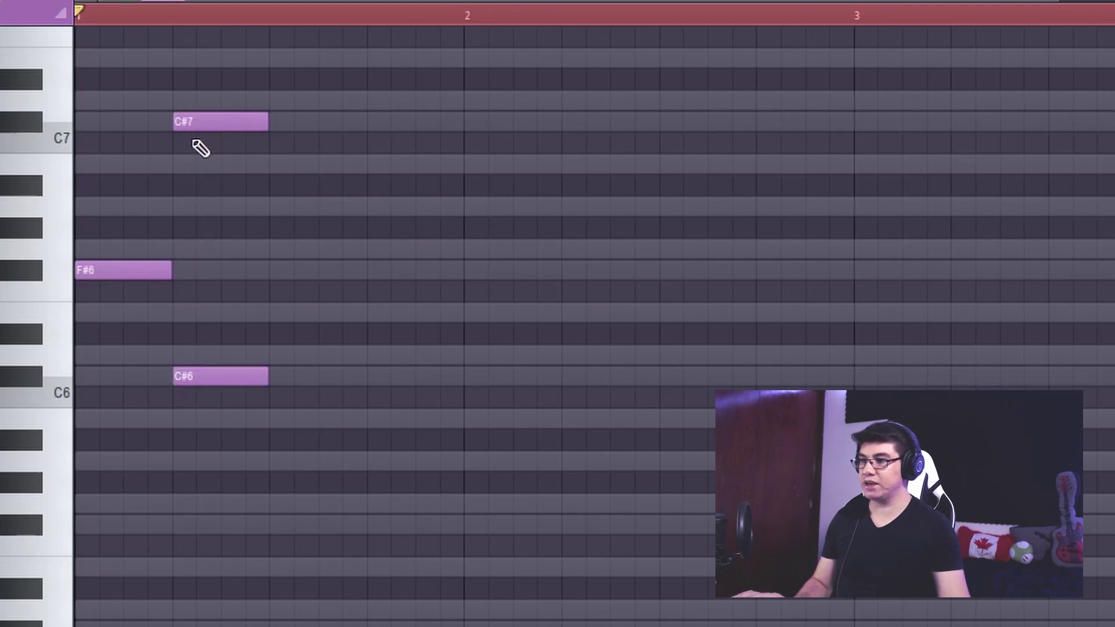
pyautogui.rightClick(195, 122)
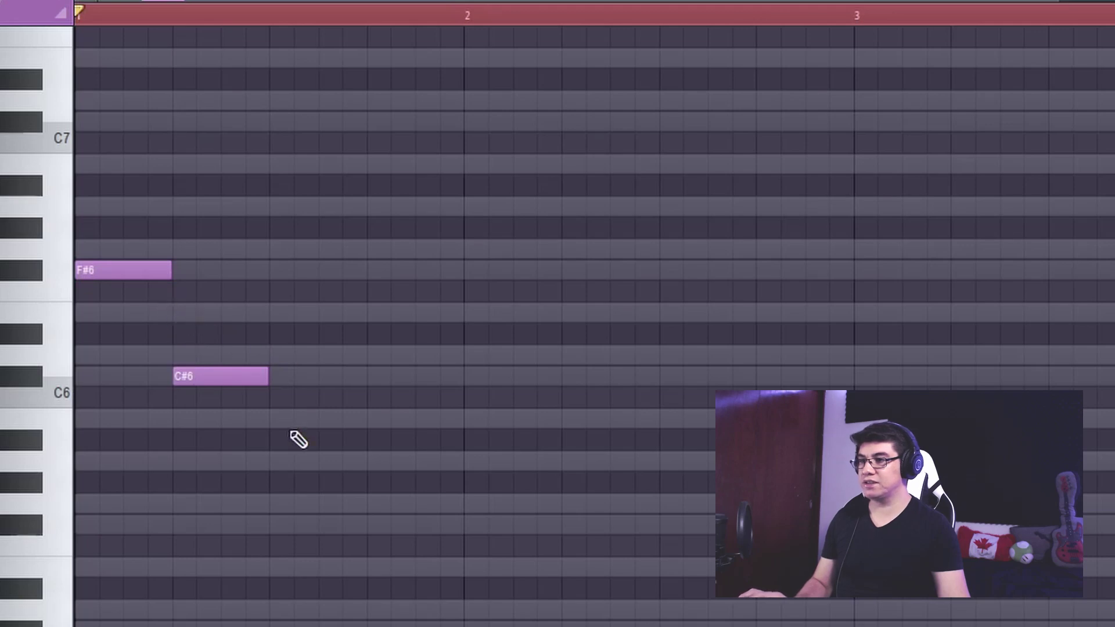
pyautogui.scroll(-3, 298, 439)
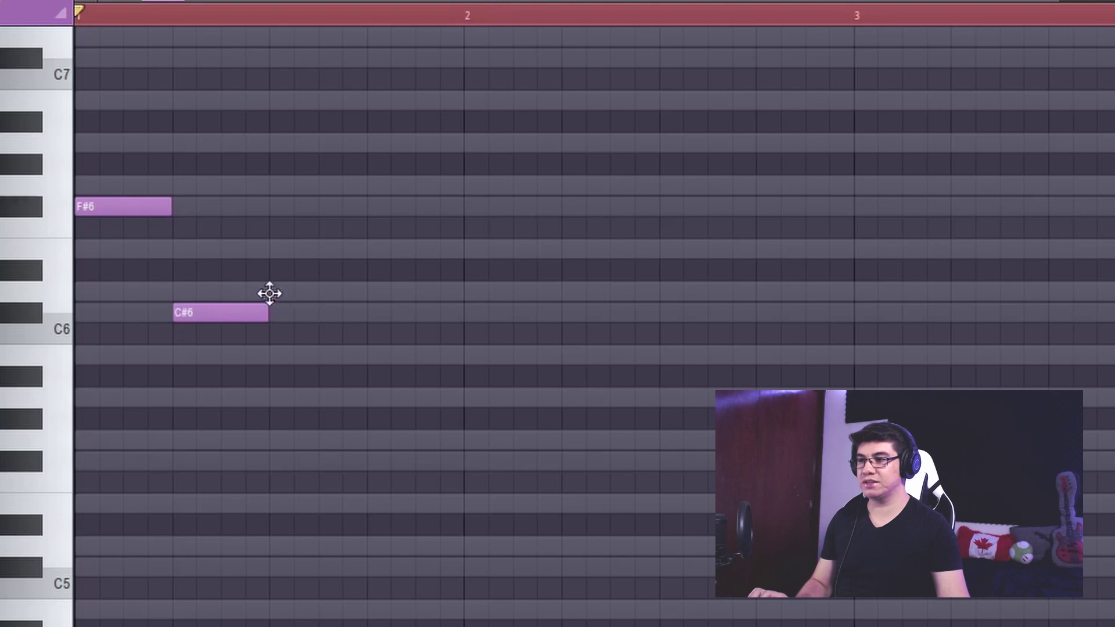
pyautogui.click(270, 292)
pyautogui.click(368, 312)
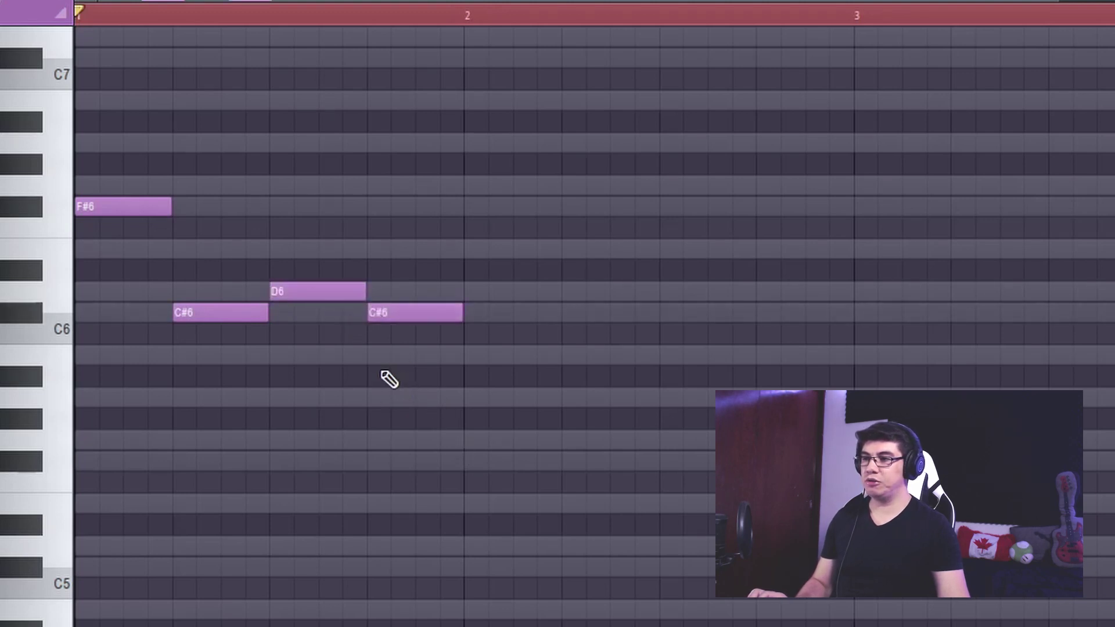
# Select the C#6, D6 and C#6 notes in bar 1 and briefly play back the phrase.
pyautogui.moveTo(413, 259); pyautogui.dragTo(244, 375)
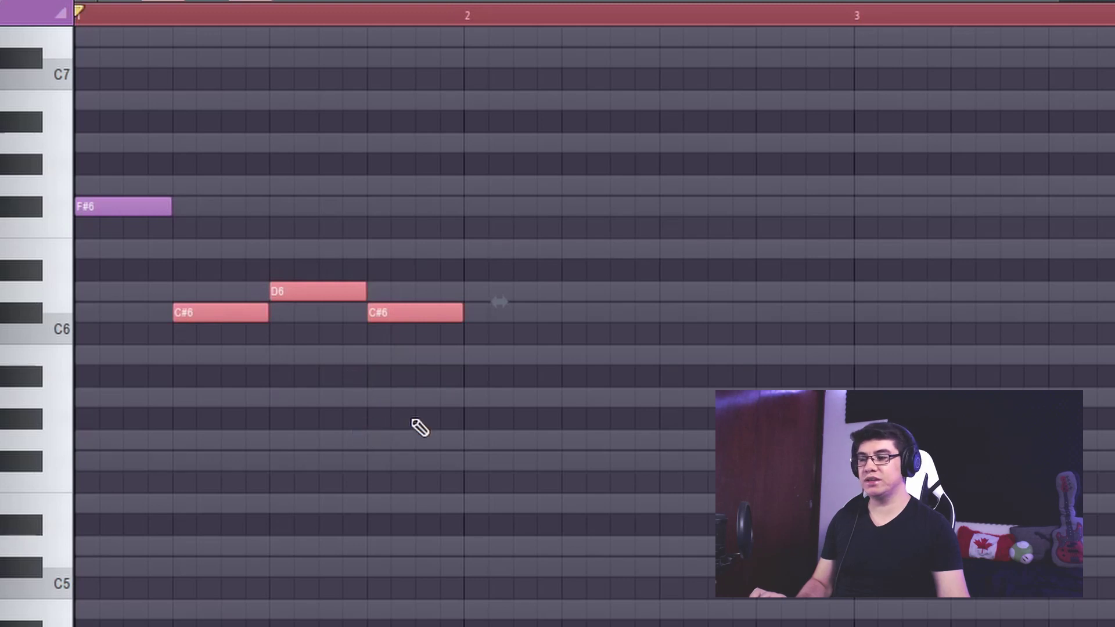
pyautogui.press('space')
pyautogui.press('space')
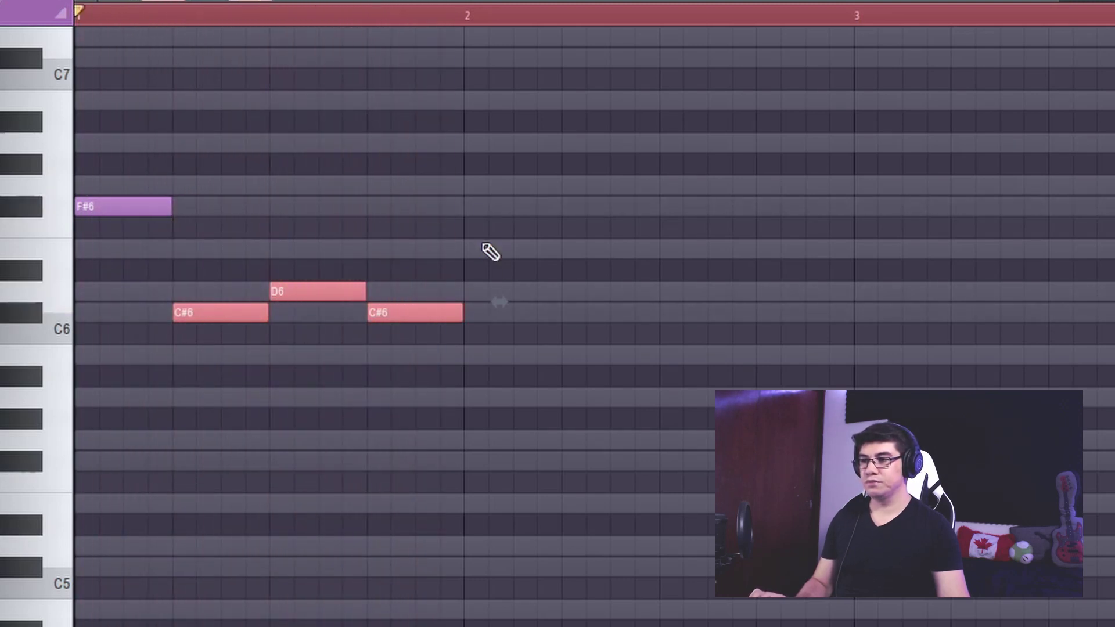
# Select the bar 1 phrase, duplicate it seven times to fill bars 2 to 8, and clear the selection.
pyautogui.scroll(2, 485, 174)
pyautogui.click(466, 14)
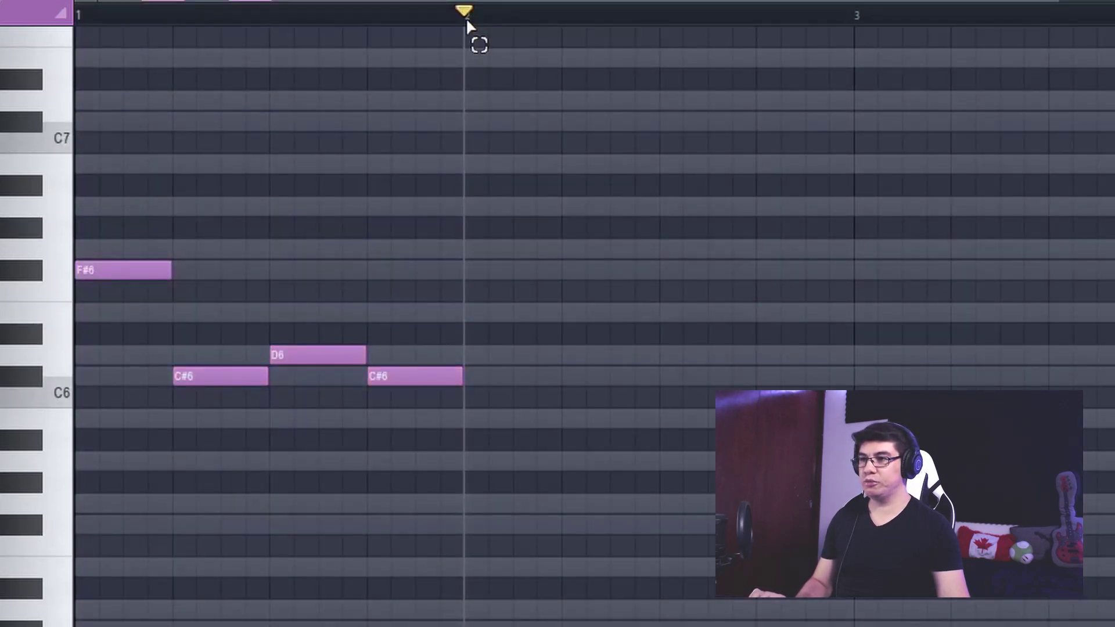
pyautogui.moveTo(467, 21); pyautogui.dragTo(38, 29)
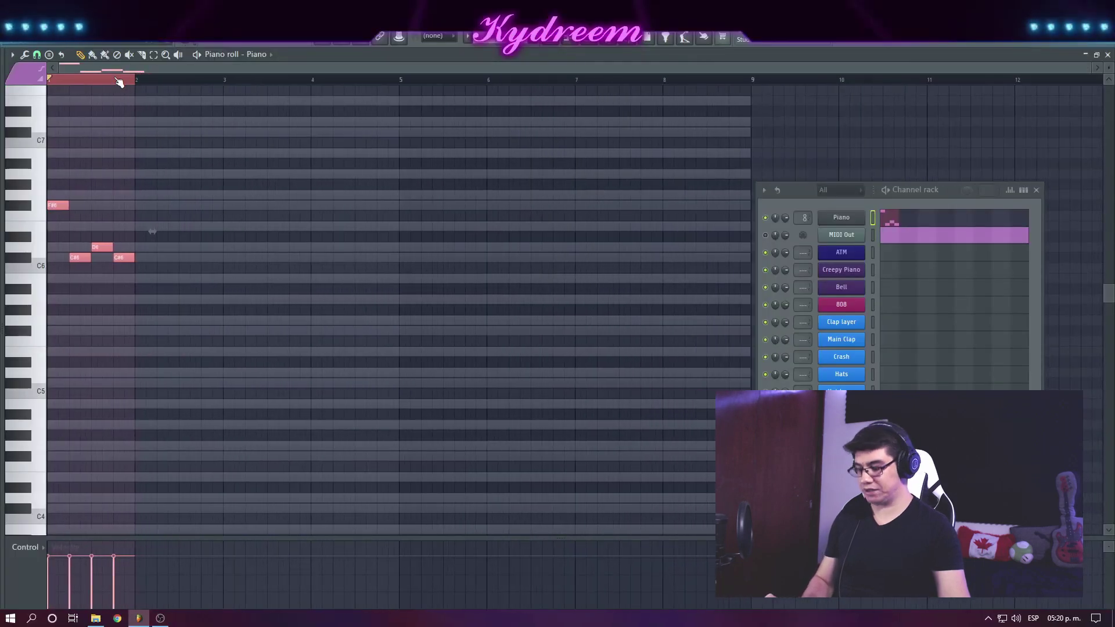
pyautogui.hotkey('ctrl', 'b')
pyautogui.hotkey('ctrl', 'b')
pyautogui.hotkey('ctrl', 'b')
pyautogui.hotkey('ctrl', 'b')
pyautogui.hotkey('ctrl', 'b')
pyautogui.hotkey('ctrl', 'b')
pyautogui.hotkey('ctrl', 'b')
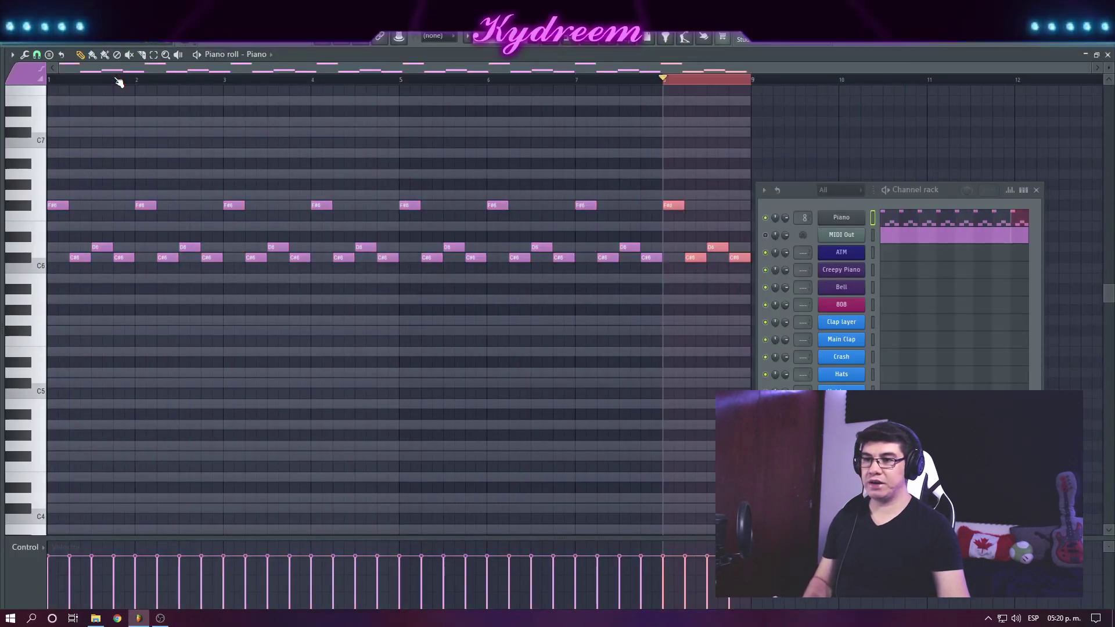
pyautogui.click(60, 79)
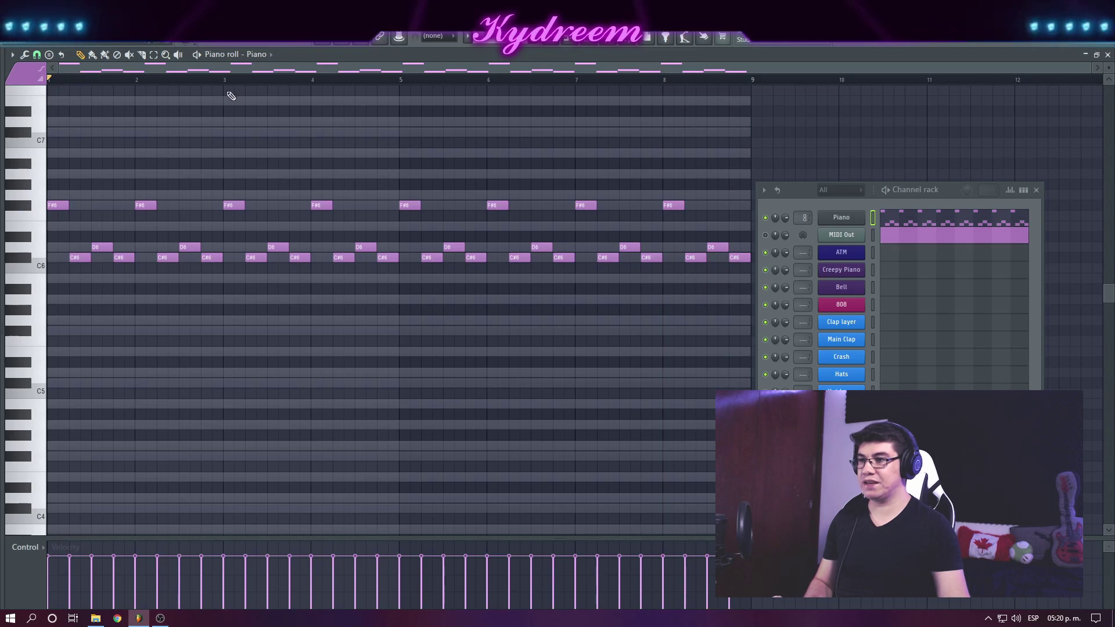
# Select the whole melody and copy it five semitones higher, placing the copied F#6 notes on B6.
pyautogui.scroll(4, 499, 308)
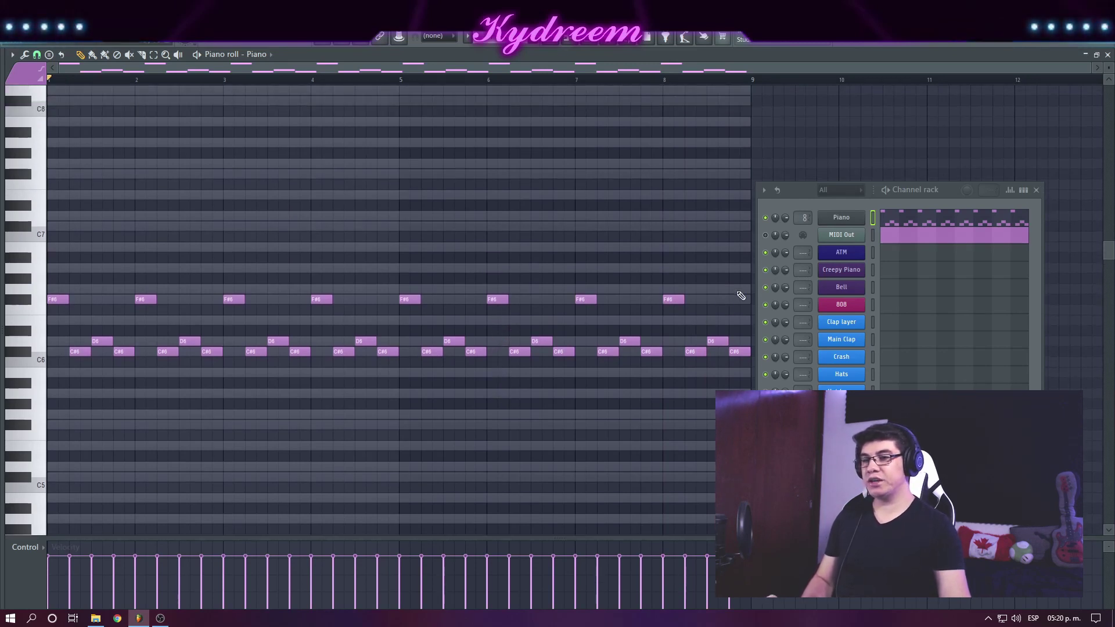
pyautogui.hotkey('ctrl', 'a')
pyautogui.scroll(2, 424, 349)
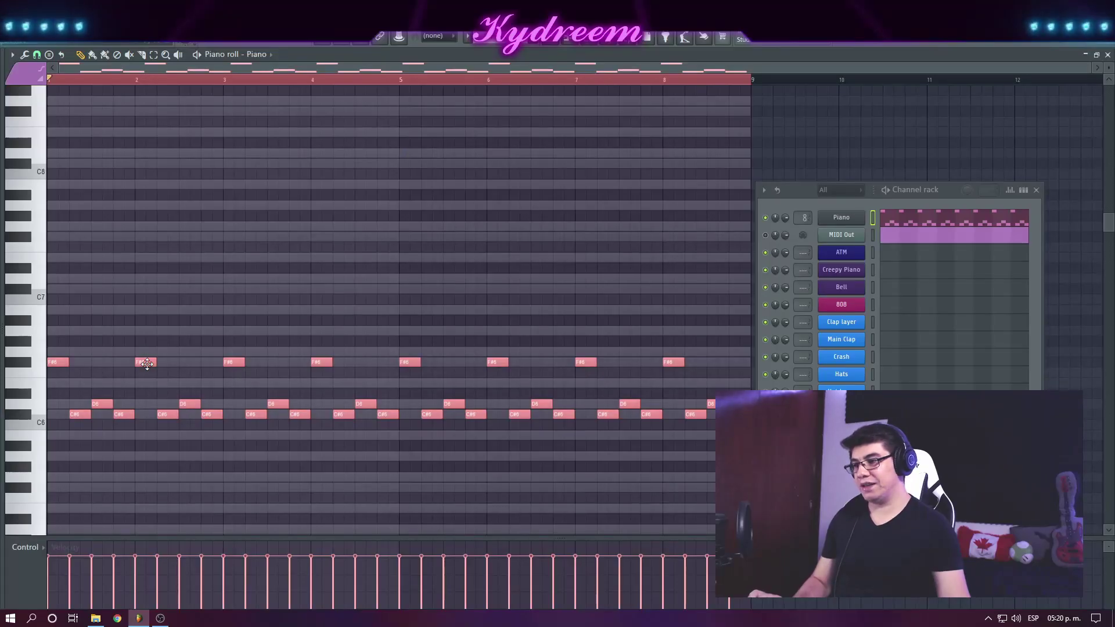
pyautogui.moveTo(146, 349); pyautogui.dragTo(145, 311)
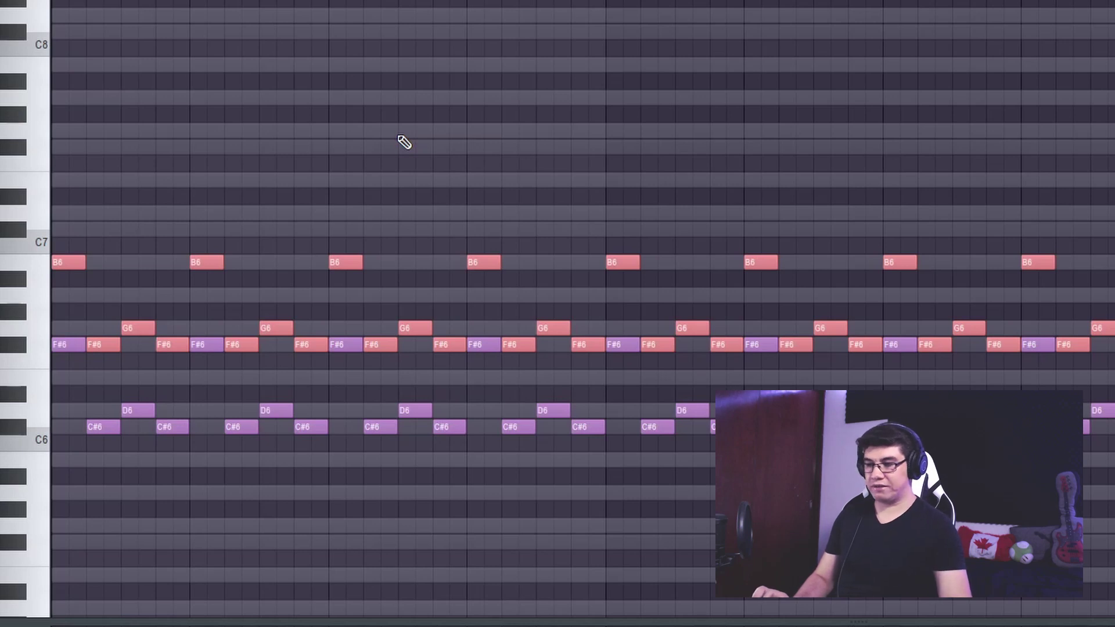
# Raise the copied melody layer one octave to B7, G7 and F#7, and select the upper and lower layers in turn.
pyautogui.hotkey('ctrl', 'Up')
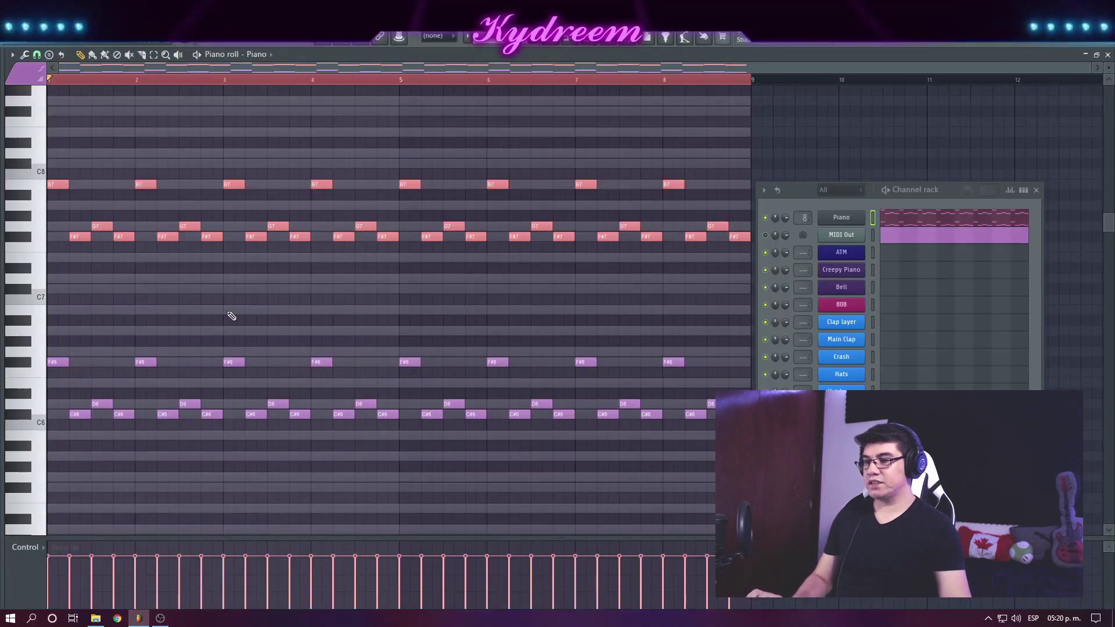
pyautogui.hotkey('ctrl', 'd')
pyautogui.moveTo(749, 166); pyautogui.dragTo(46, 297)
pyautogui.scroll(-1, 248, 323)
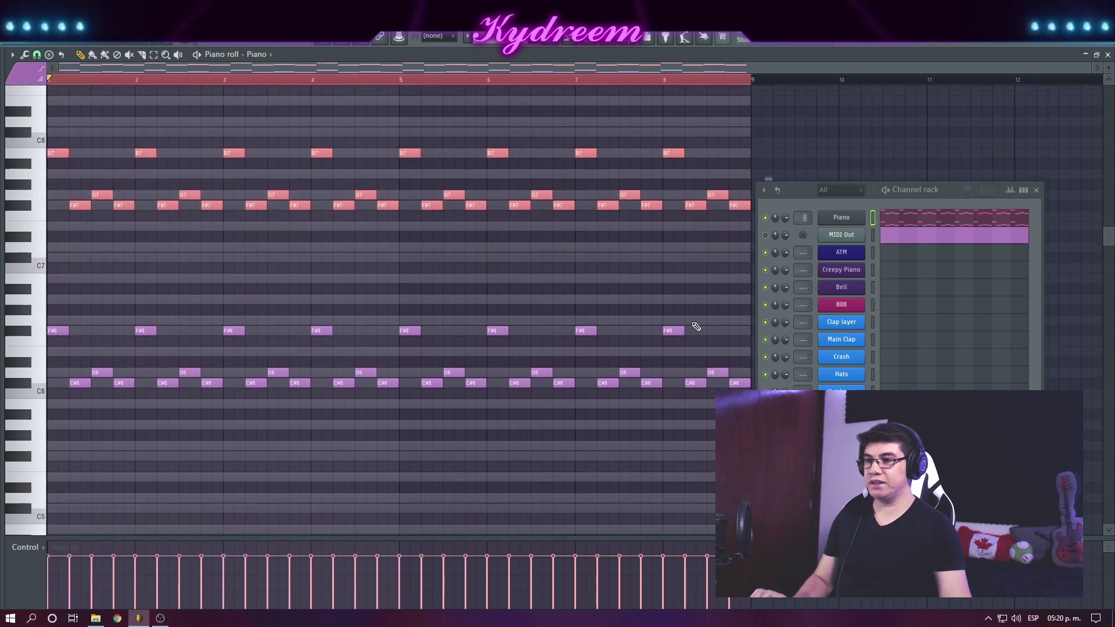
pyautogui.moveTo(749, 316); pyautogui.dragTo(49, 470)
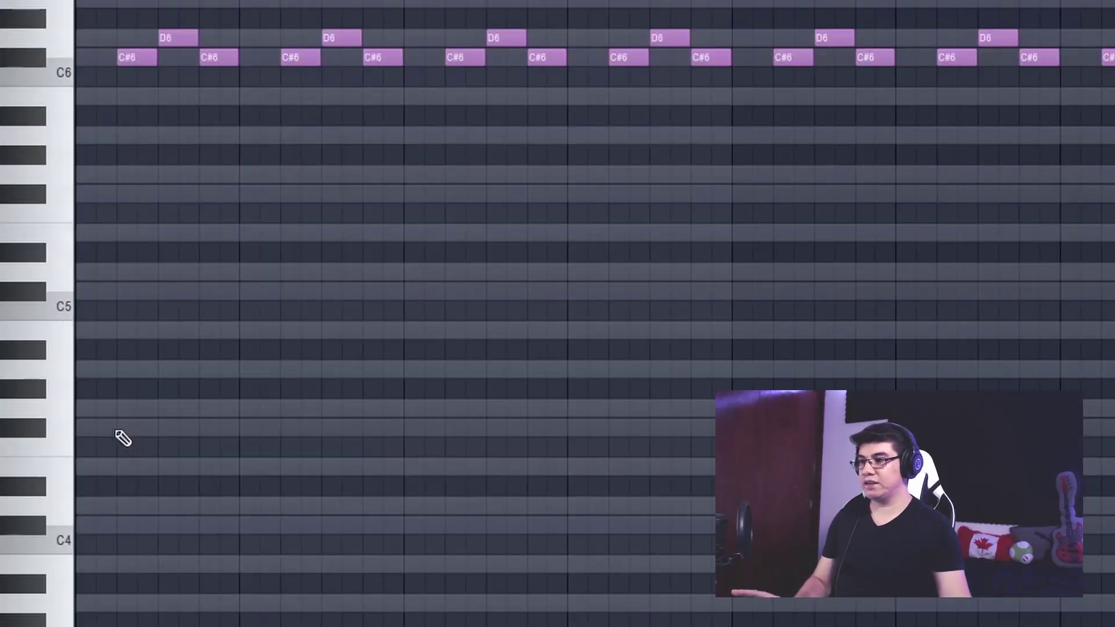
# Add a one-bar F#4 bass note in bar 1 and copy it an octave lower to F#3.
pyautogui.click(77, 363)
pyautogui.moveTo(79, 363); pyautogui.dragTo(59, 365)
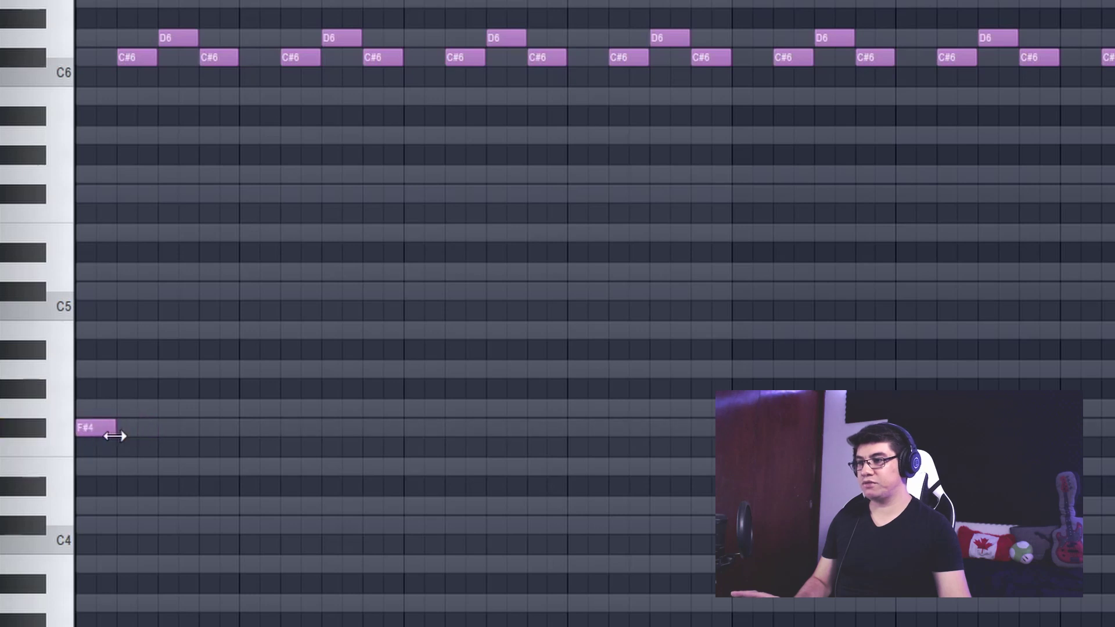
pyautogui.moveTo(115, 436); pyautogui.dragTo(223, 442)
pyautogui.scroll(-4, 250, 456)
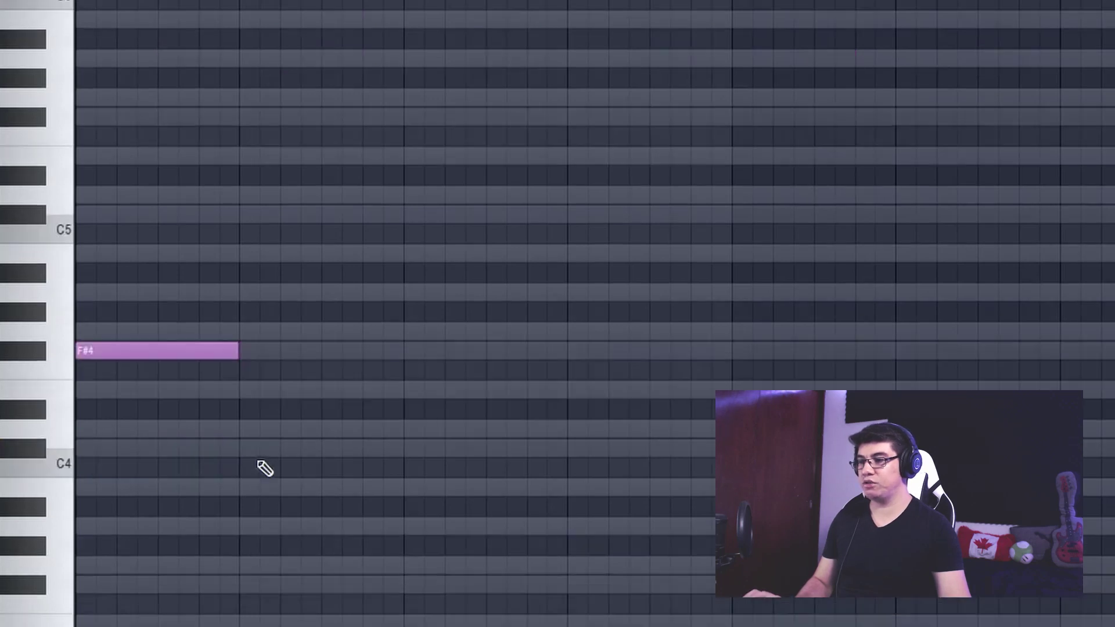
pyautogui.scroll(2, 158, 302)
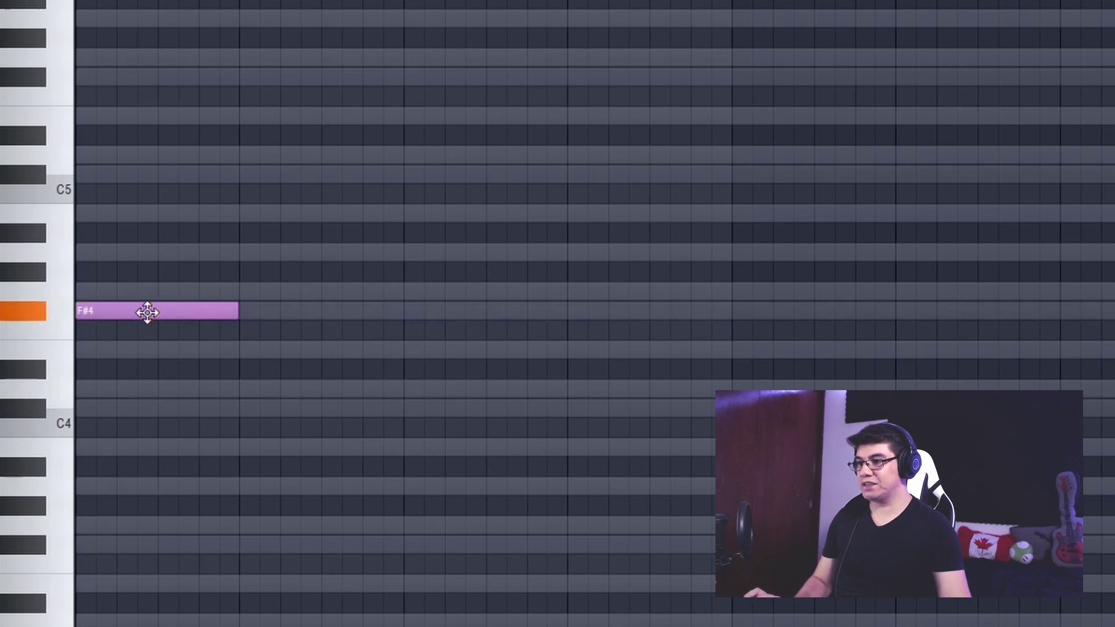
pyautogui.click(142, 335)
pyautogui.moveTo(142, 335); pyautogui.dragTo(117, 547)
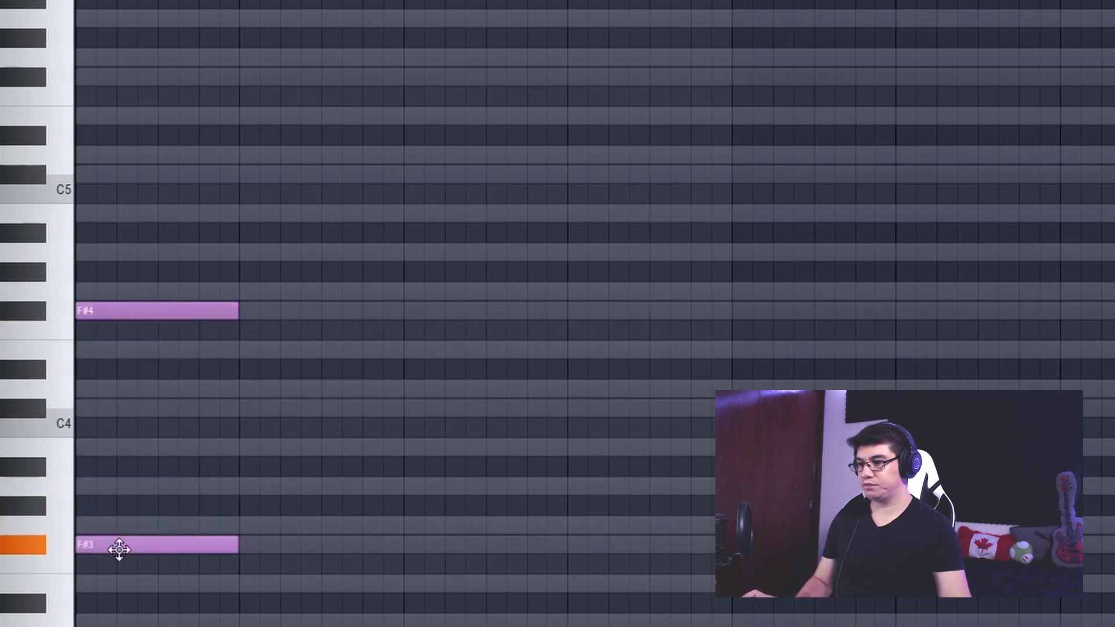
# Select both F# bass notes and copy the pair into bar 2, lowered to C#4 and C#3.
pyautogui.scroll(1, 296, 483)
pyautogui.moveTo(193, 354); pyautogui.dragTo(145, 616)
pyautogui.scroll(2, 472, 564)
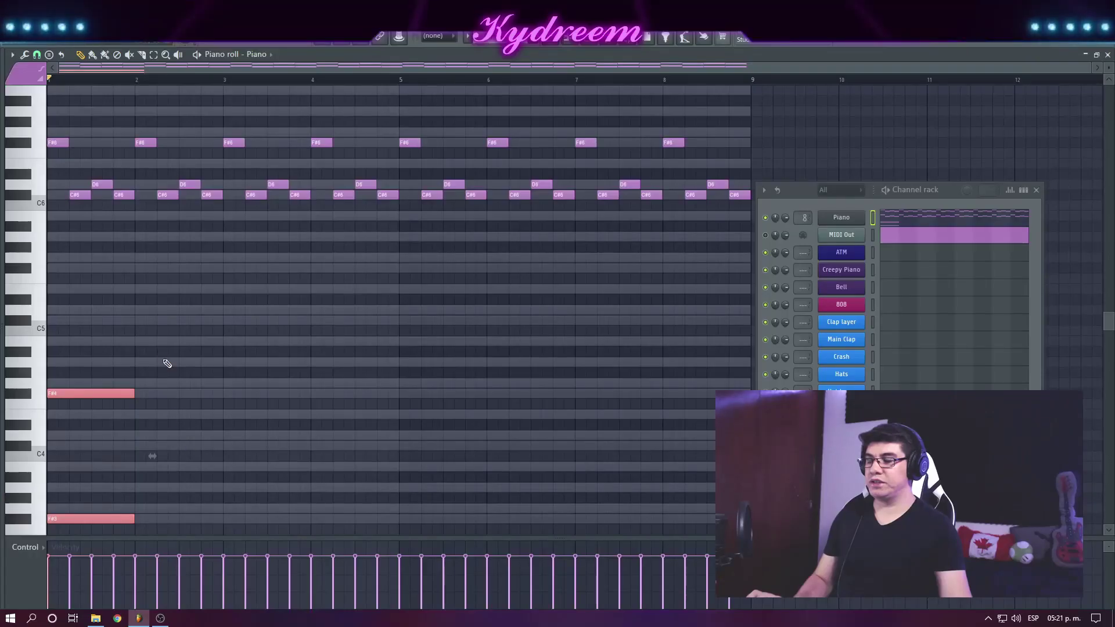
pyautogui.scroll(1, 169, 313)
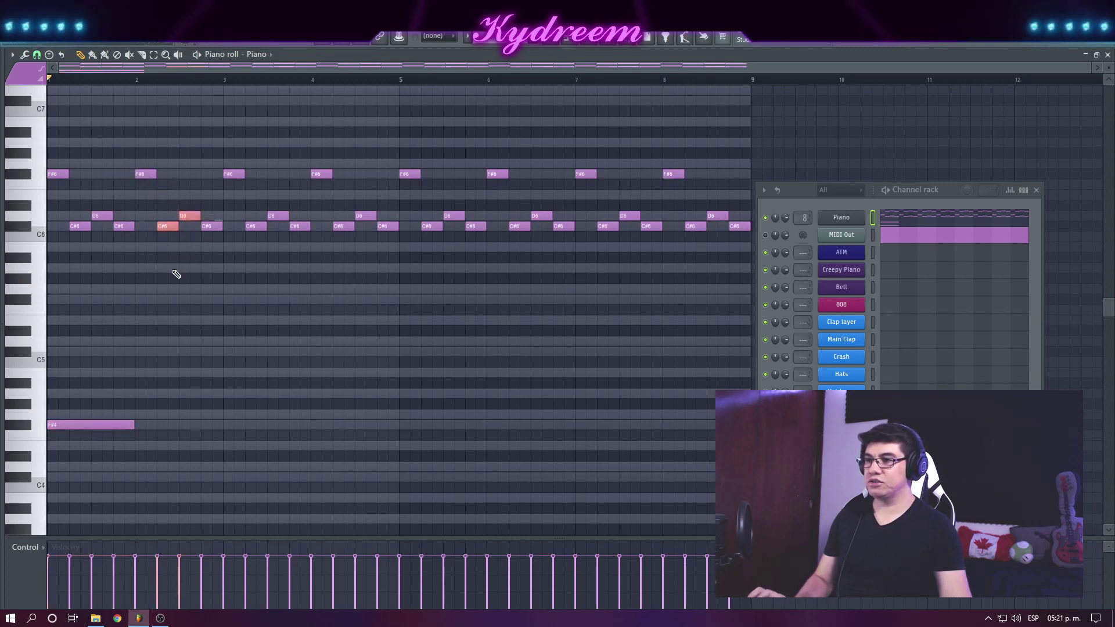
pyautogui.scroll(-2, 165, 314)
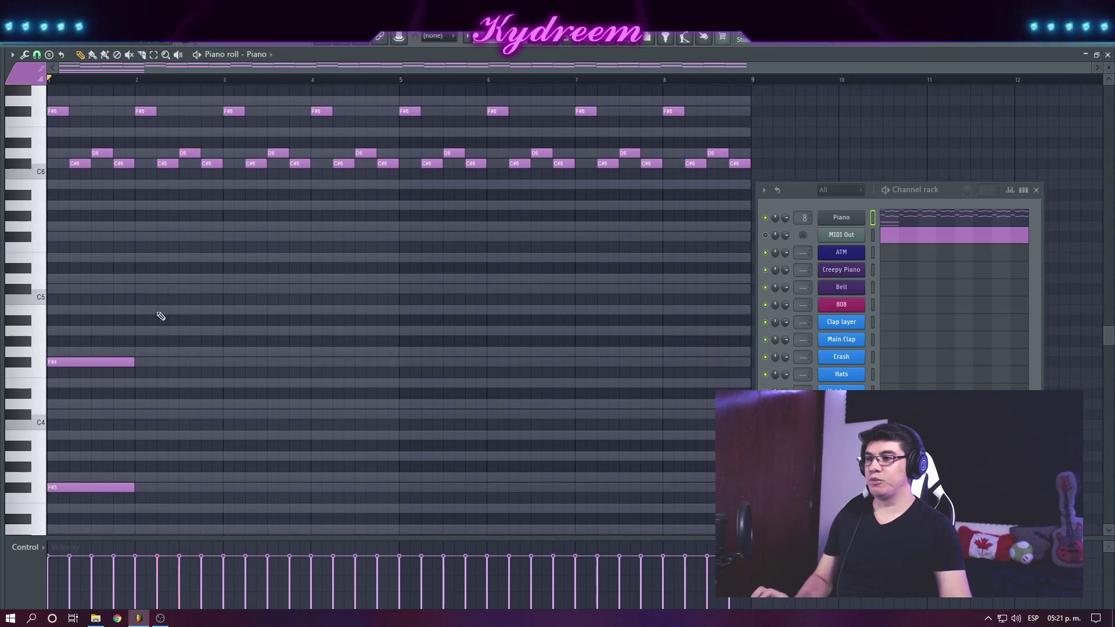
pyautogui.scroll(-2, 130, 342)
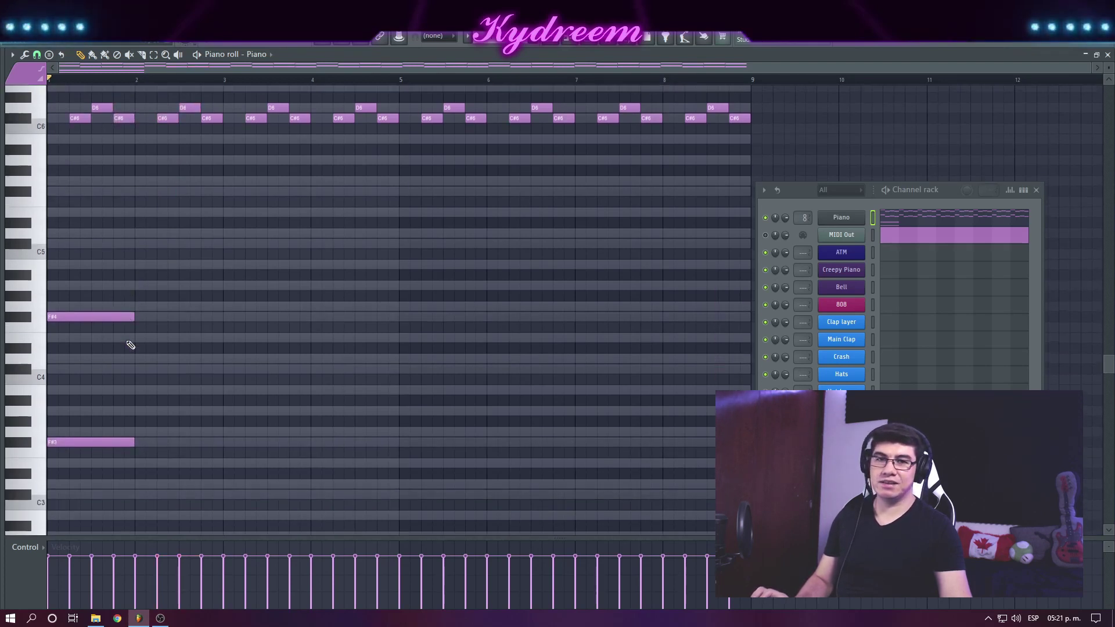
pyautogui.moveTo(131, 276); pyautogui.dragTo(100, 456)
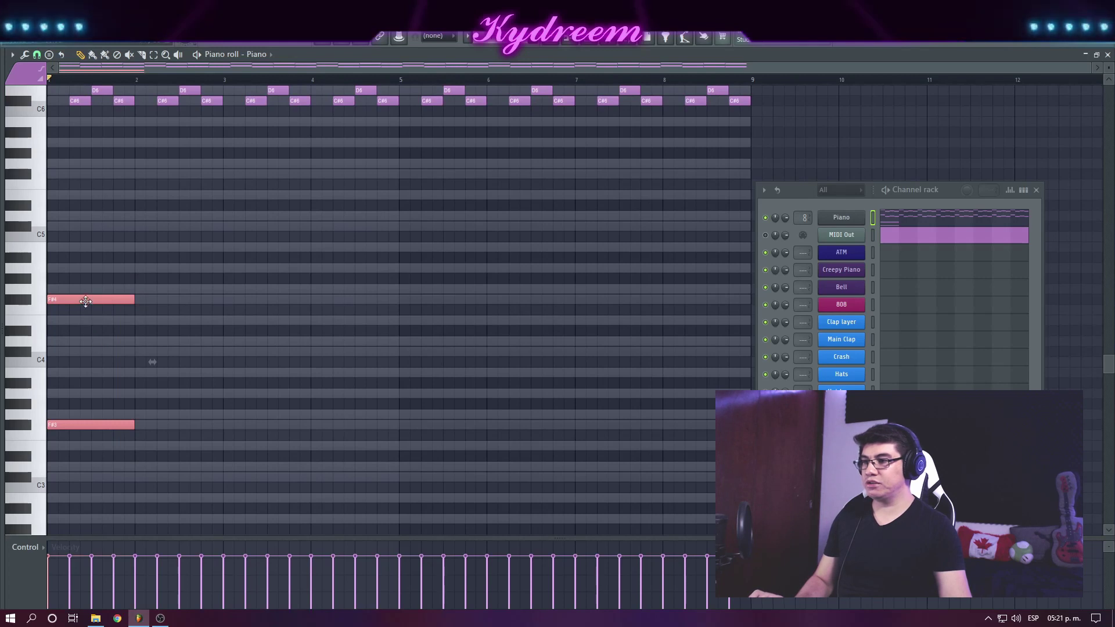
pyautogui.moveTo(184, 307); pyautogui.dragTo(172, 355)
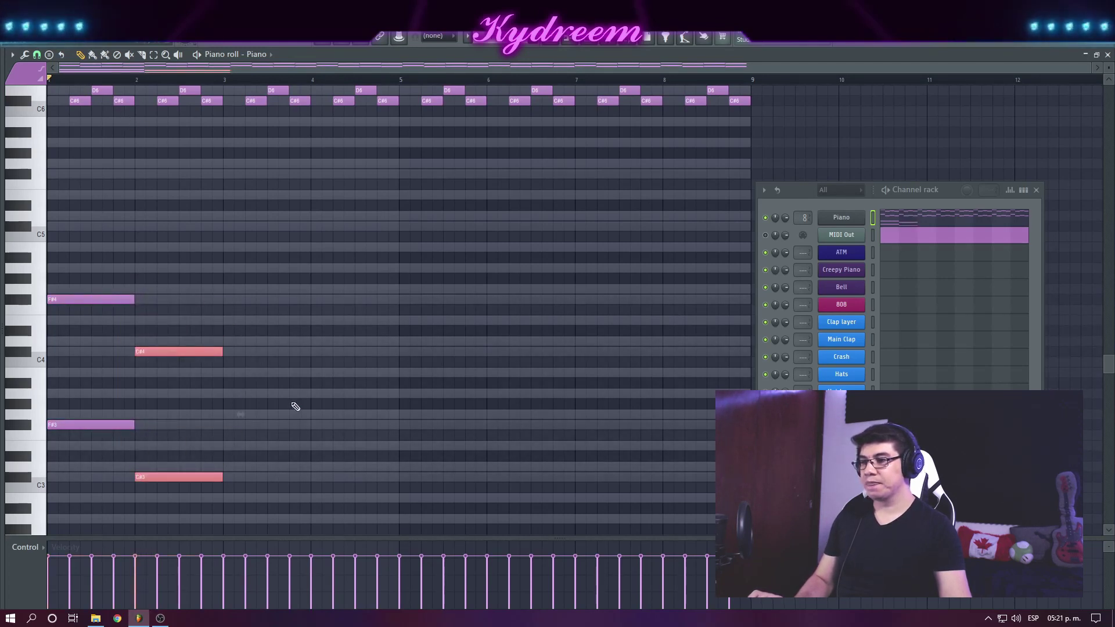
# Copy the bass pair into bar 3 as D4 and D3, and into bar 4 as E4 and E3.
pyautogui.scroll(-1, 296, 407)
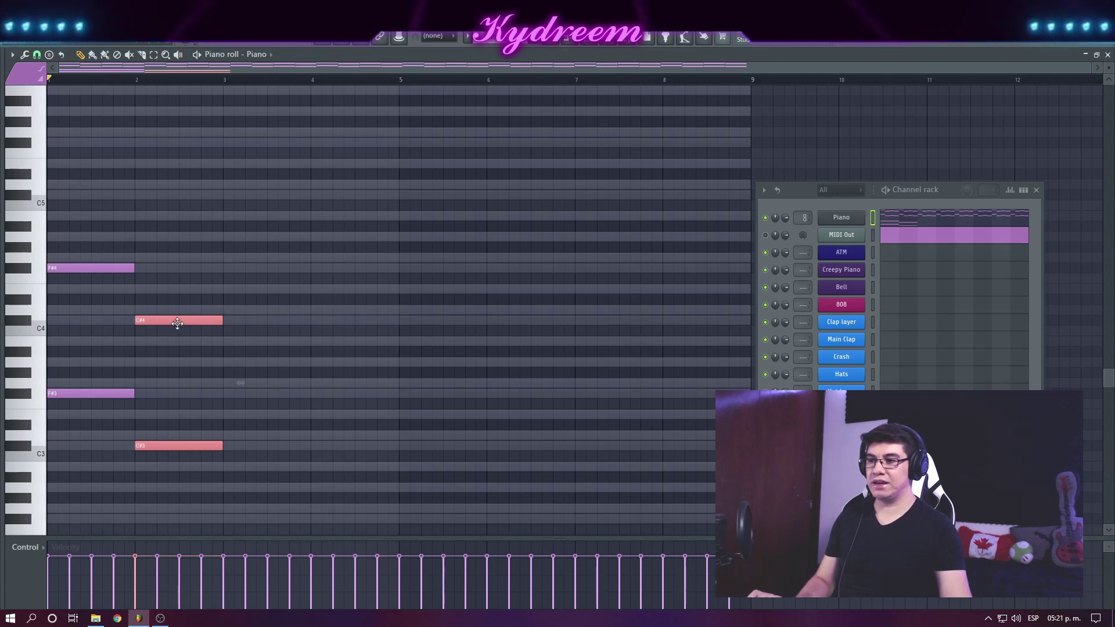
pyautogui.moveTo(178, 323); pyautogui.dragTo(262, 311)
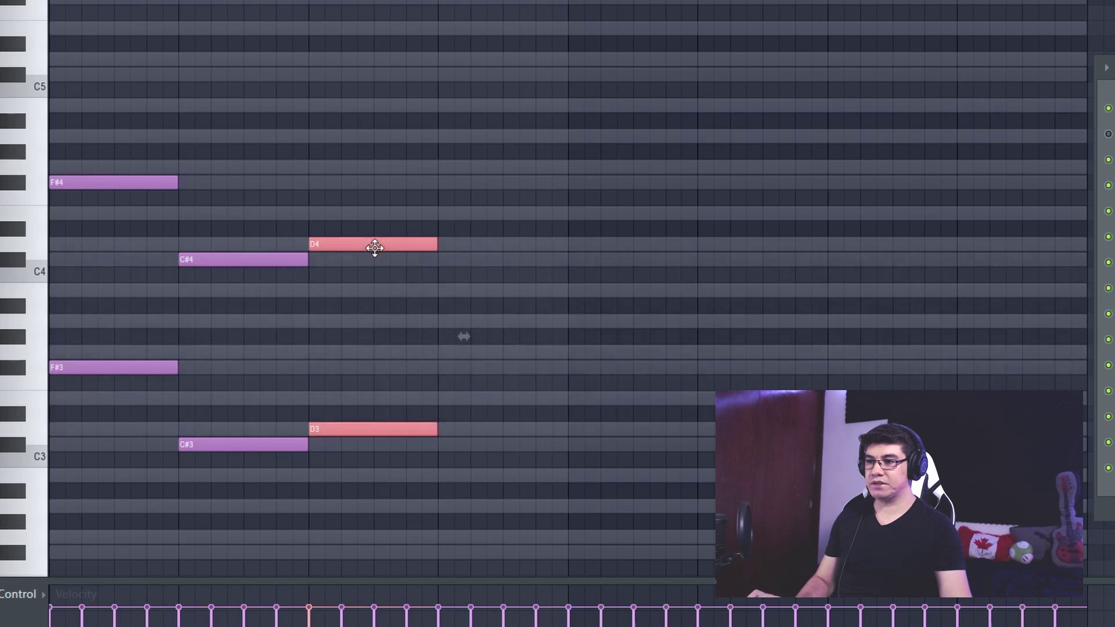
pyautogui.moveTo(375, 248)
pyautogui.mouseDown()
pyautogui.moveTo(465, 234)
pyautogui.moveTo(492, 213)
pyautogui.mouseUp()
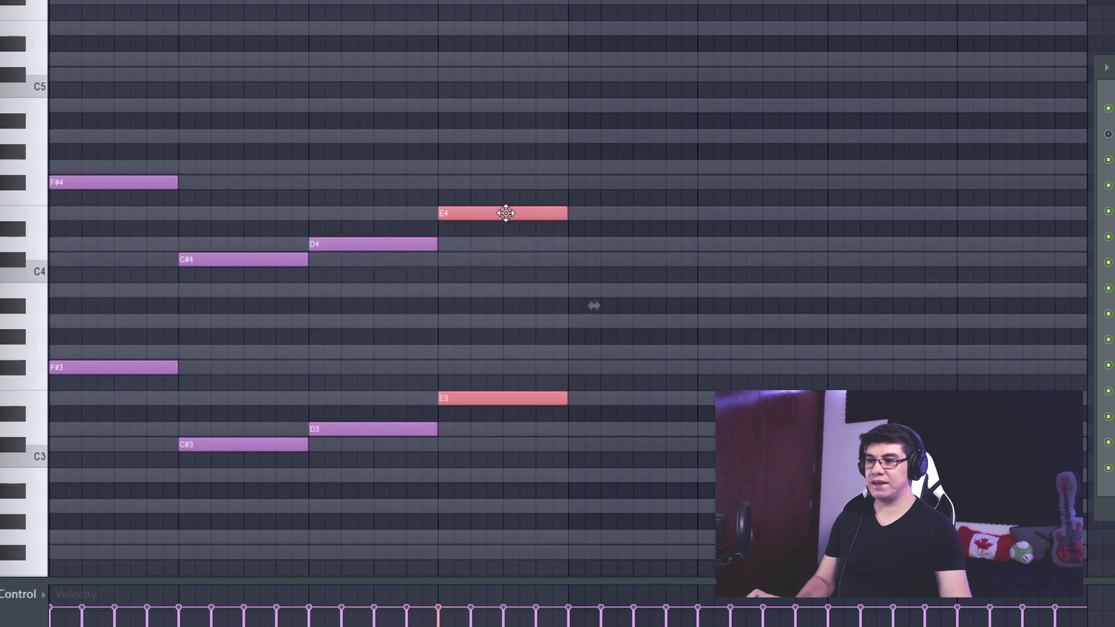
pyautogui.moveTo(517, 174); pyautogui.dragTo(220, 476)
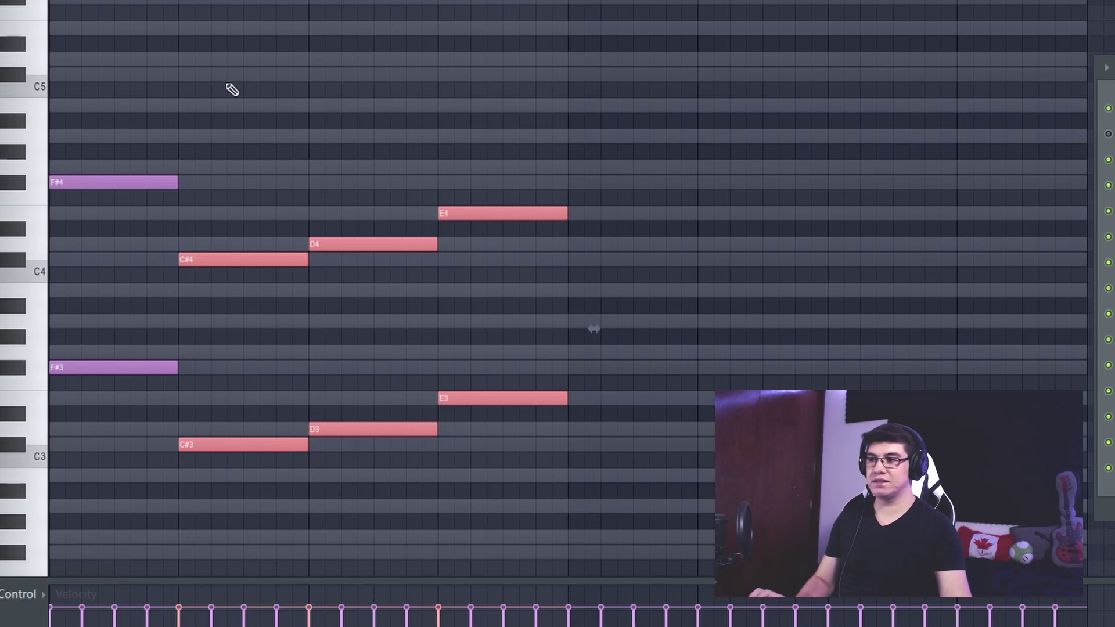
pyautogui.click(594, 329)
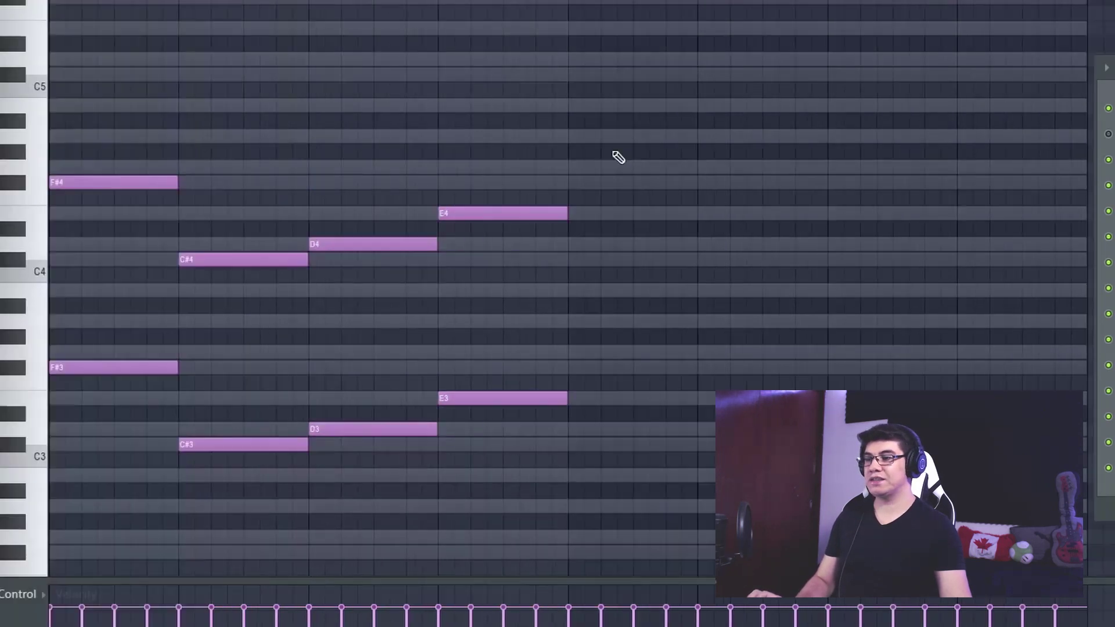
# Play back the pattern and duplicate the four-bar bass line into bars 5 to 8.
pyautogui.scroll(2, 586, 174)
pyautogui.press('space')
pyautogui.moveTo(578, 131); pyautogui.dragTo(53, 563)
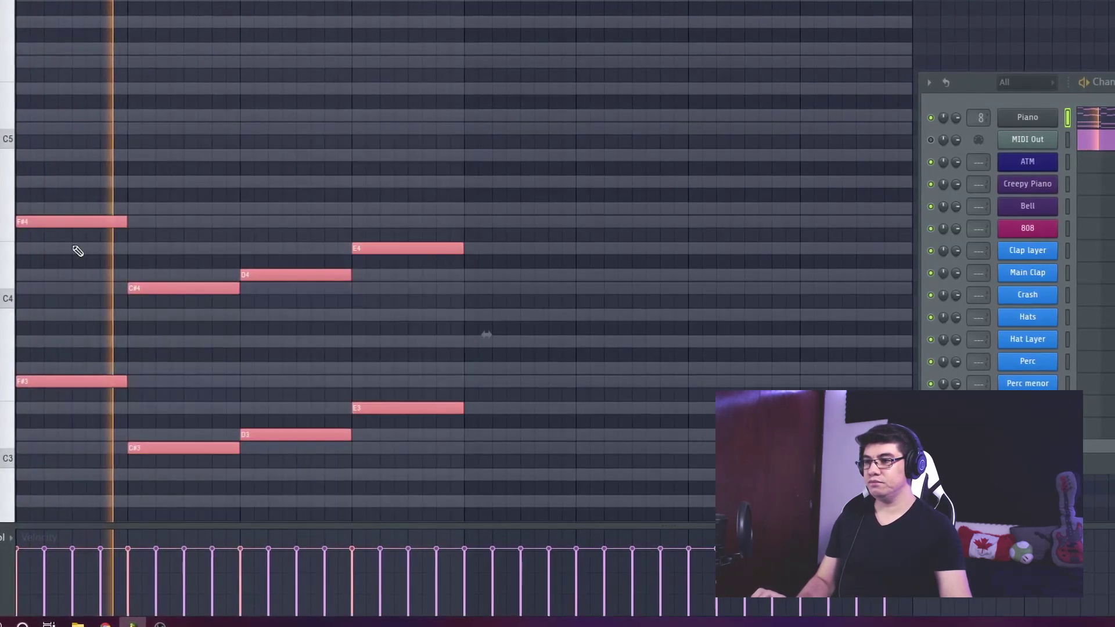
pyautogui.hotkey('ctrl', 'b')
pyautogui.click(552, 183)
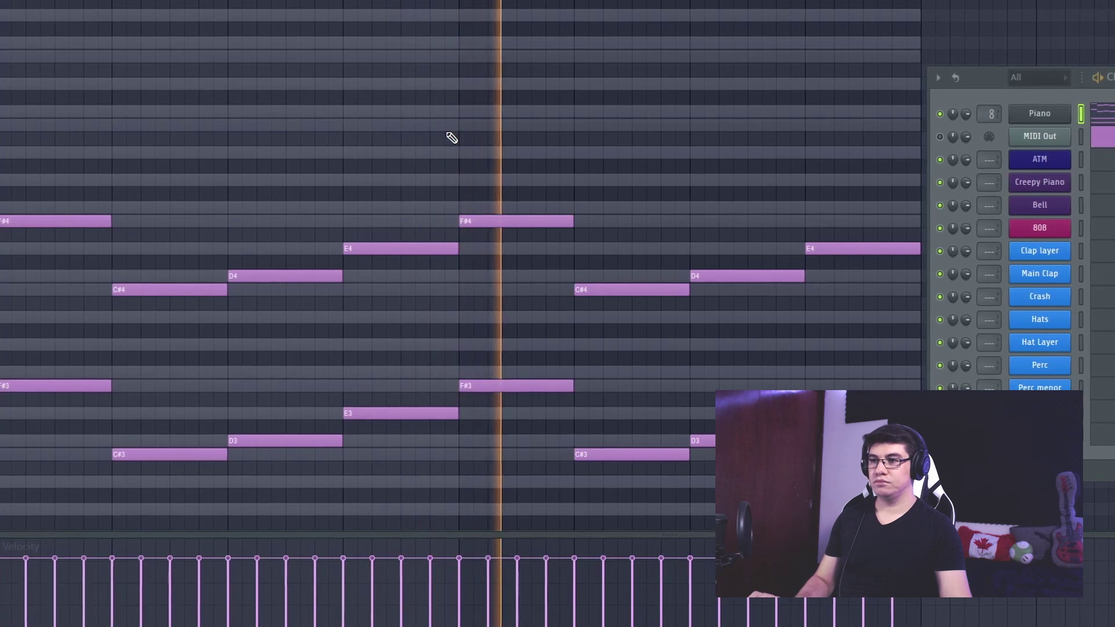
pyautogui.press('space')
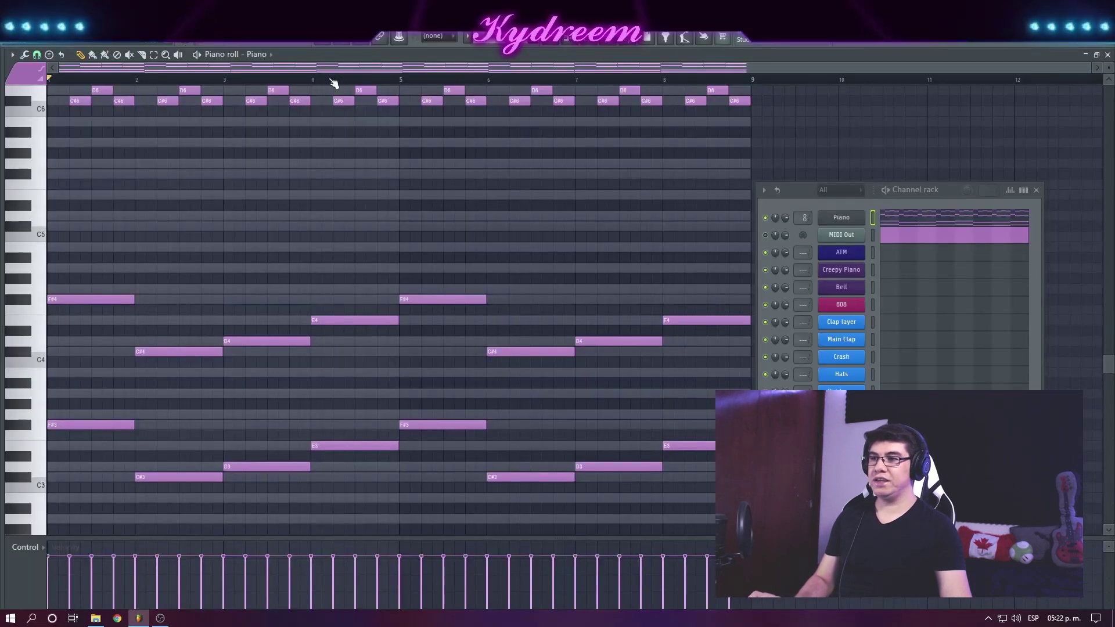
# Copy the whole eight-bar bass line from the Piano channel into the ATM channel.
pyautogui.scroll(-3, 379, 199)
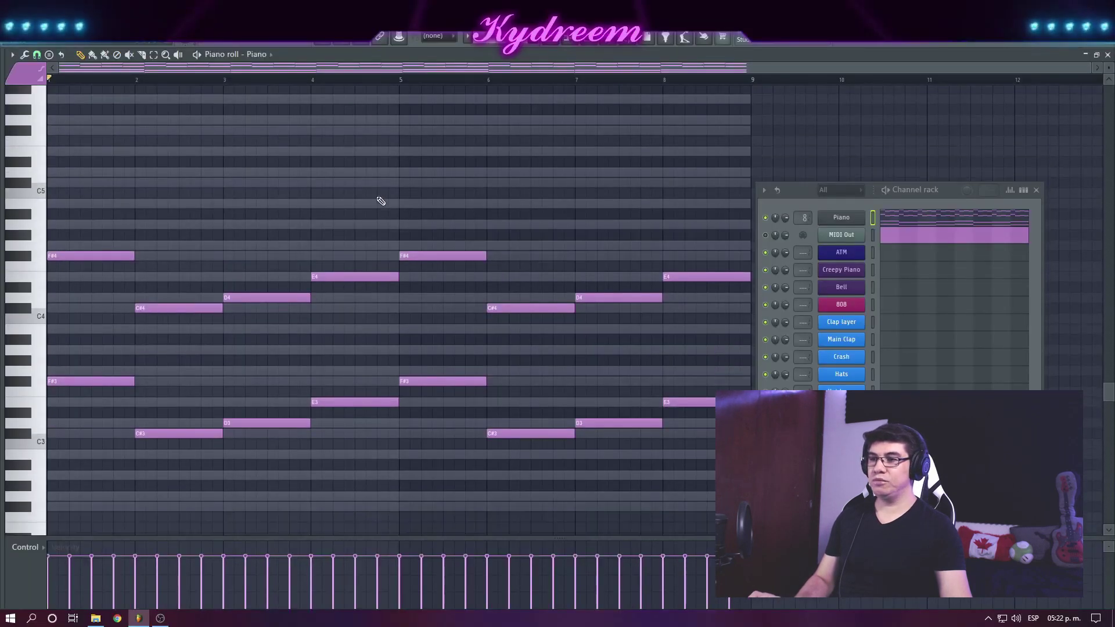
pyautogui.scroll(-1, 589, 281)
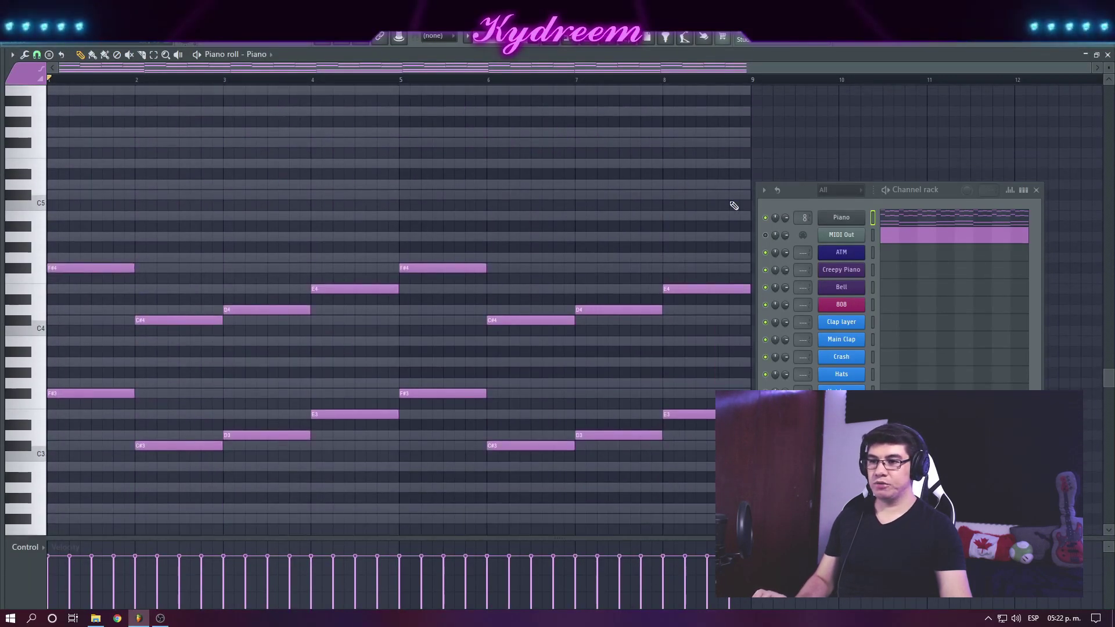
pyautogui.moveTo(732, 200); pyautogui.dragTo(110, 531)
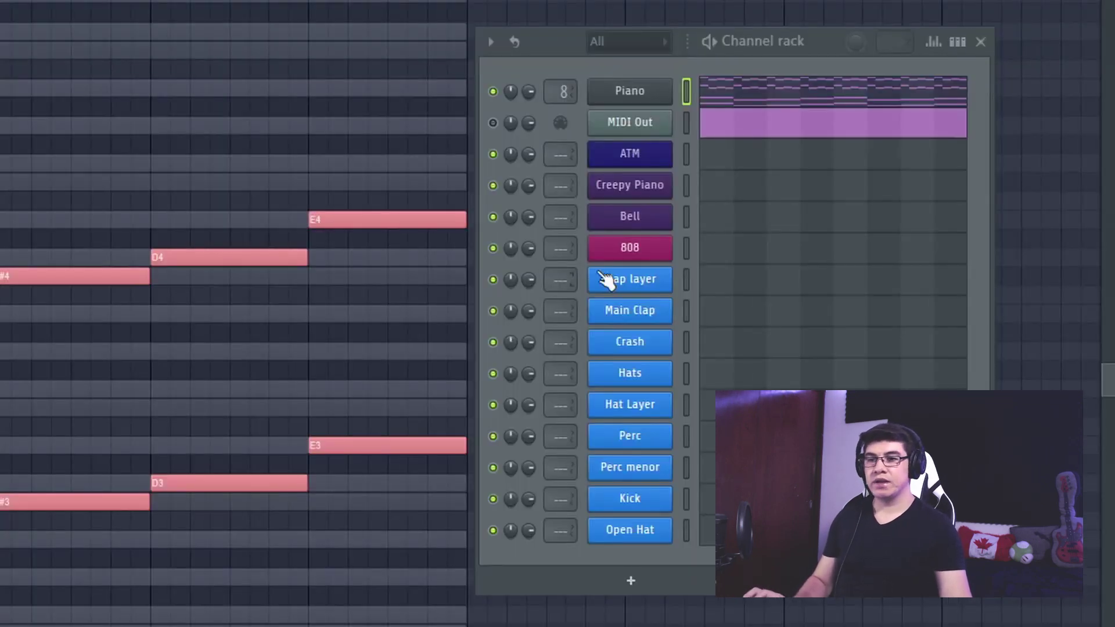
pyautogui.click(726, 163)
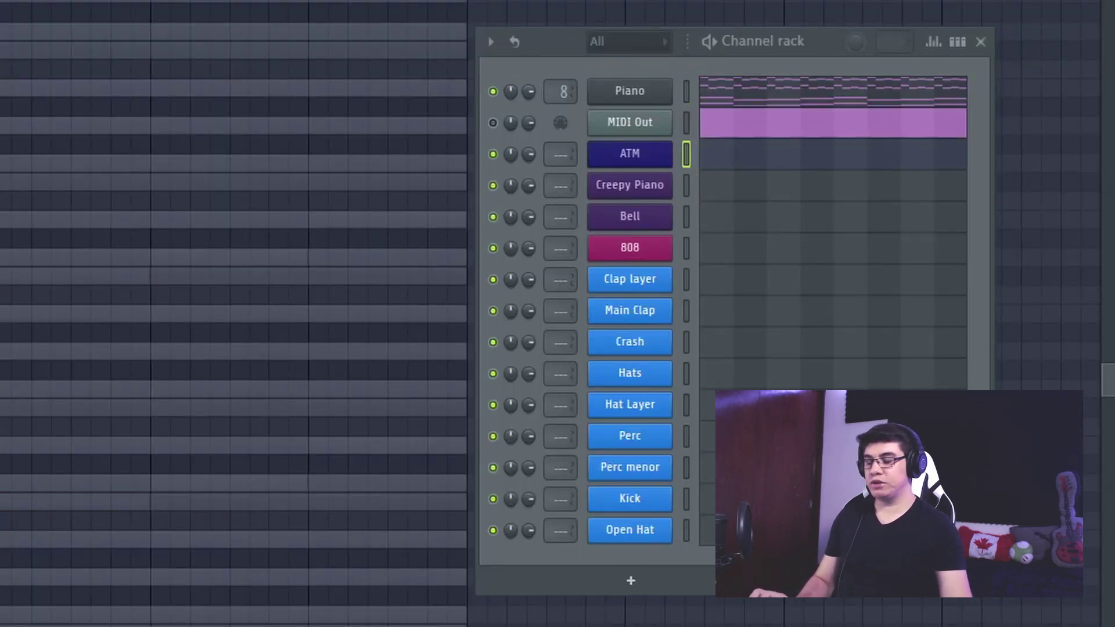
pyautogui.hotkey('ctrl', 'v')
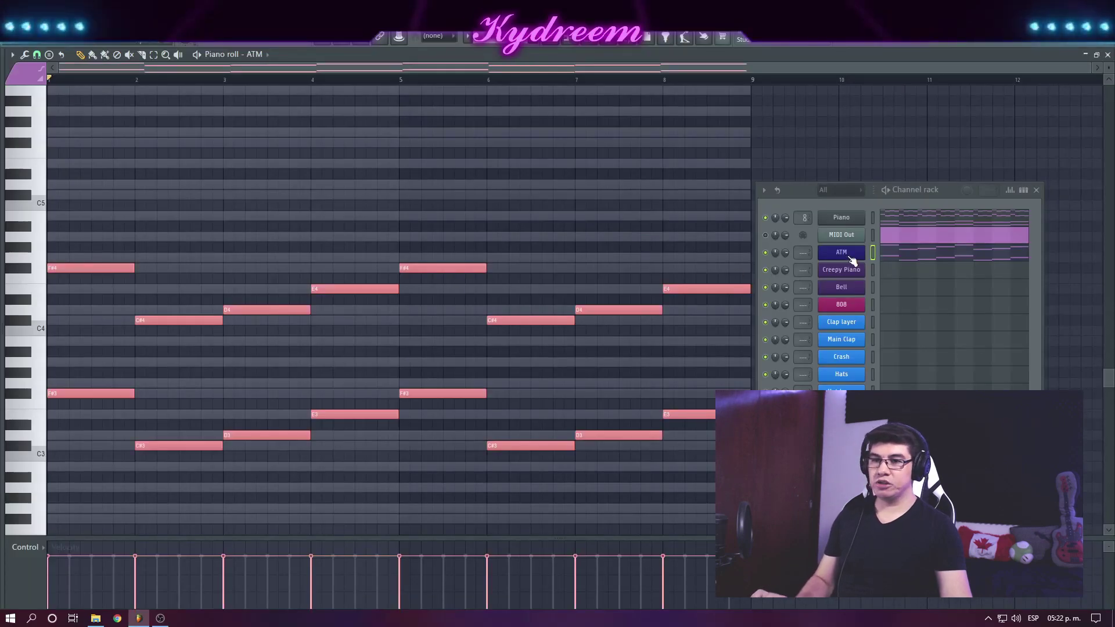
# Open the ATM channel's instrument and look up its +50 Ghosthouse preset in the 05 Ambience + FX category.
pyautogui.click(848, 254)
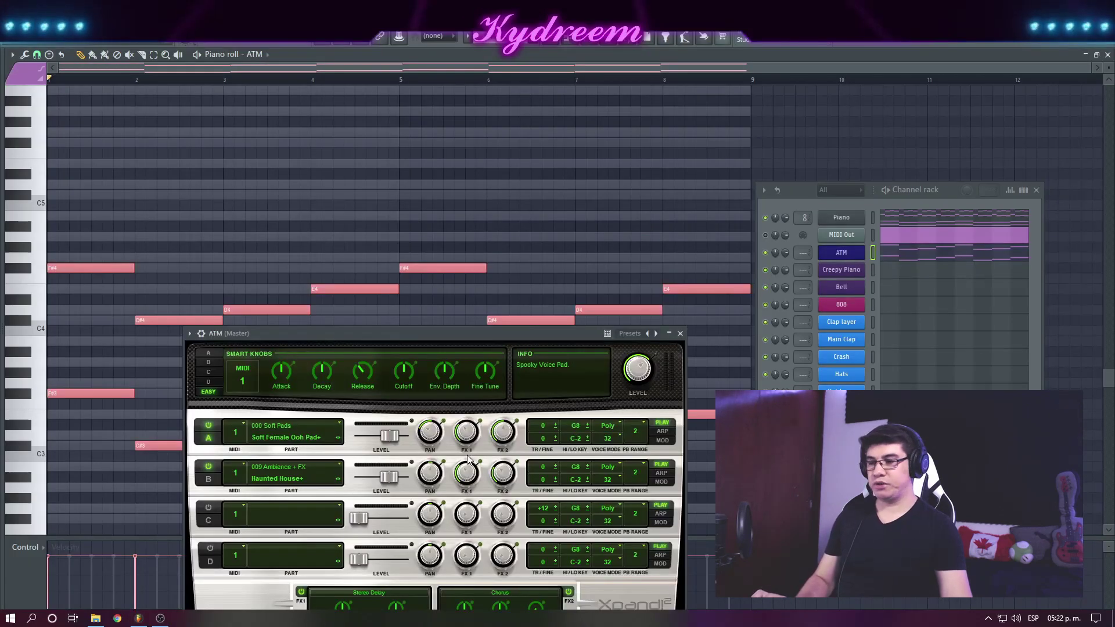
pyautogui.moveTo(451, 336); pyautogui.dragTo(472, 136)
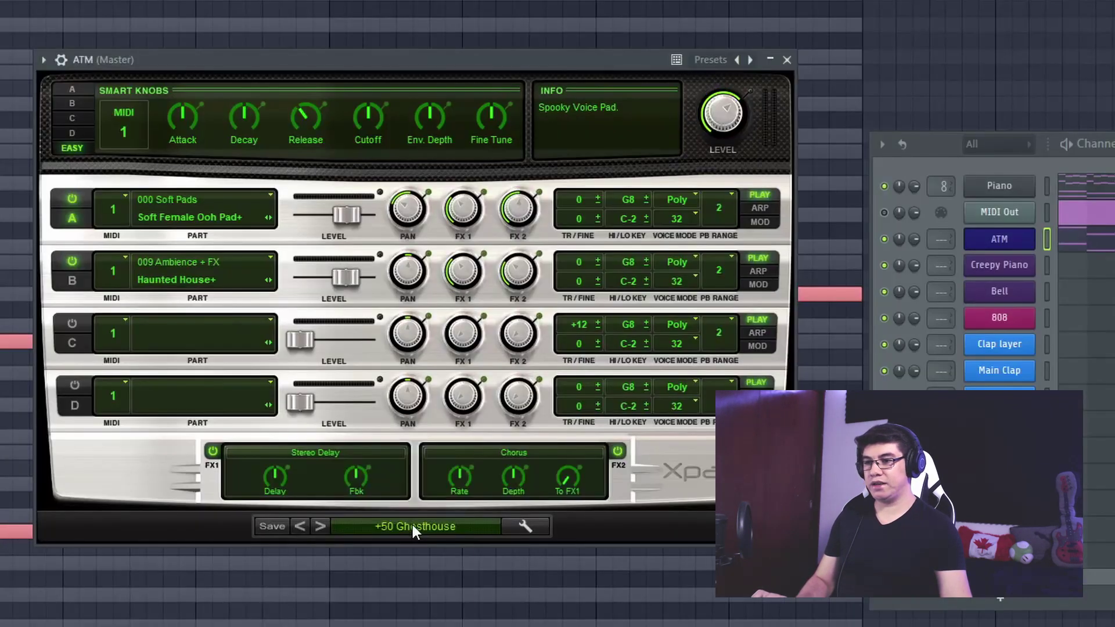
pyautogui.click(454, 440)
pyautogui.moveTo(426, 506)
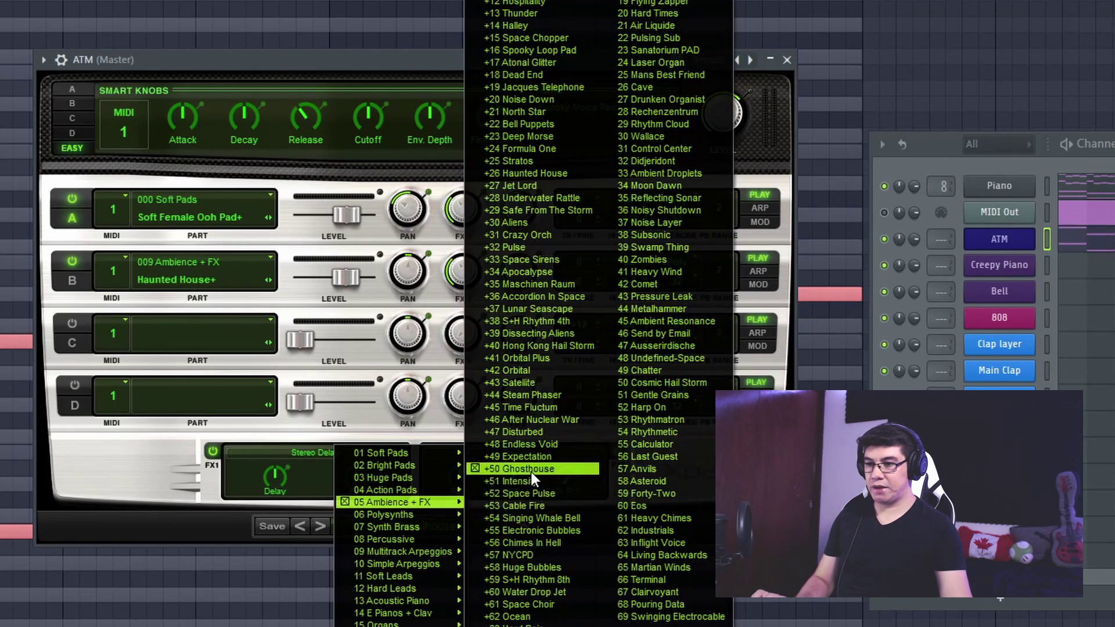
pyautogui.click(358, 65)
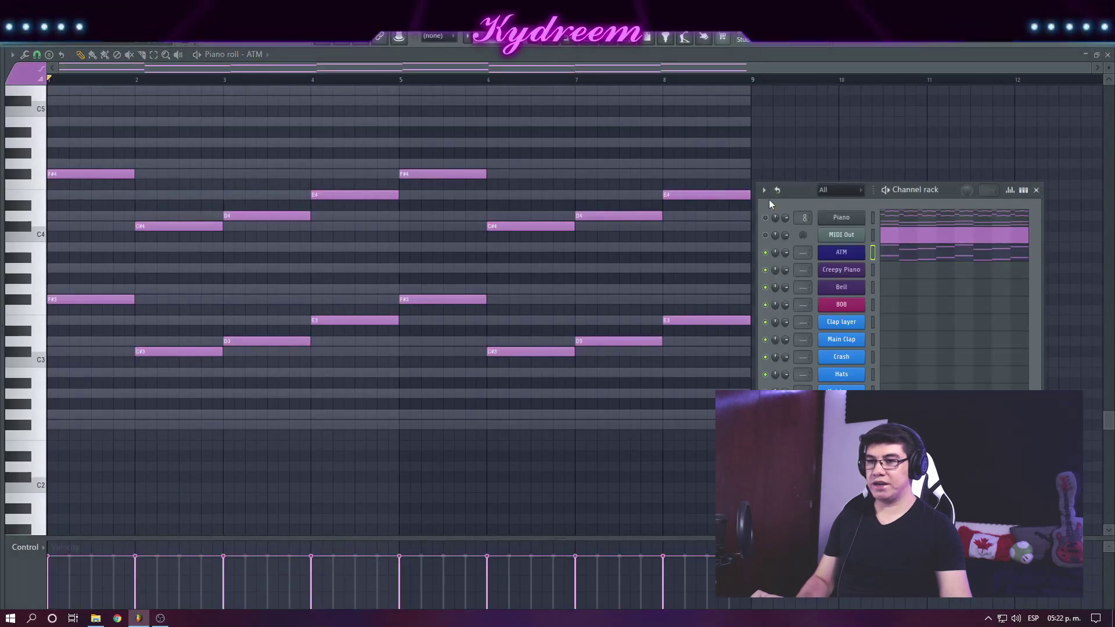
# Play back the ATM part and raise all its notes one octave.
pyautogui.press('space')
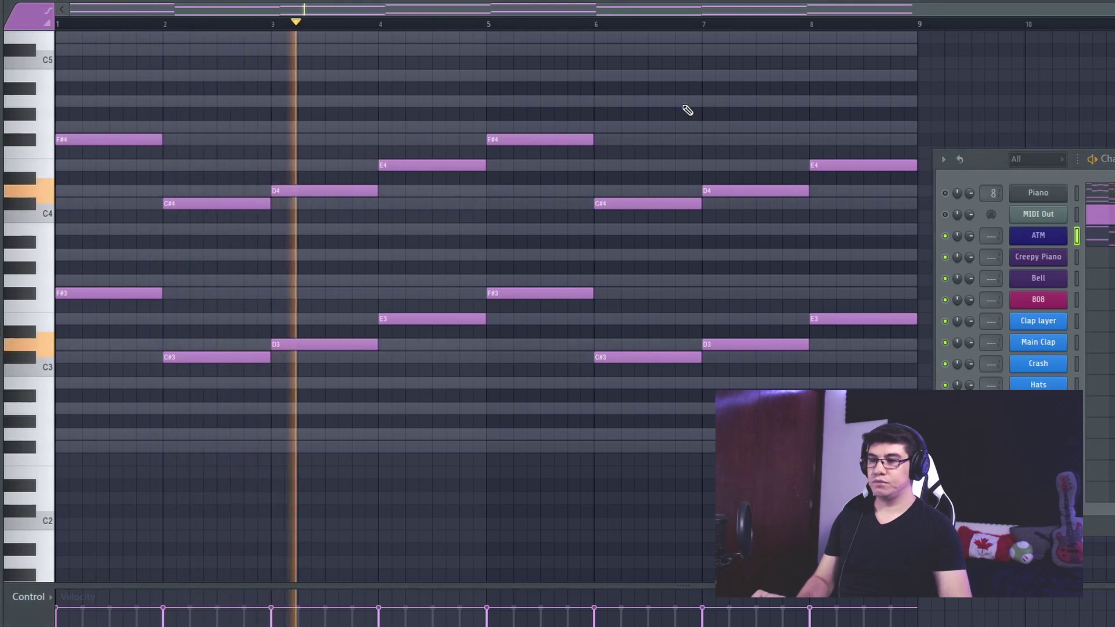
pyautogui.hotkey('ctrl', 'Up')
pyautogui.scroll(4, 578, 386)
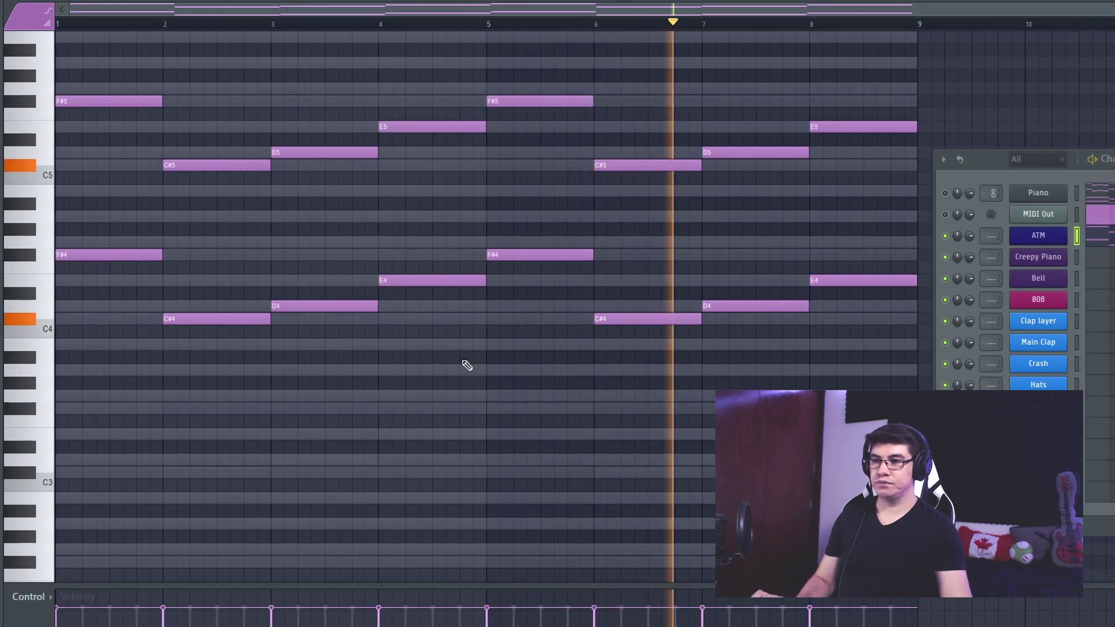
pyautogui.press('space')
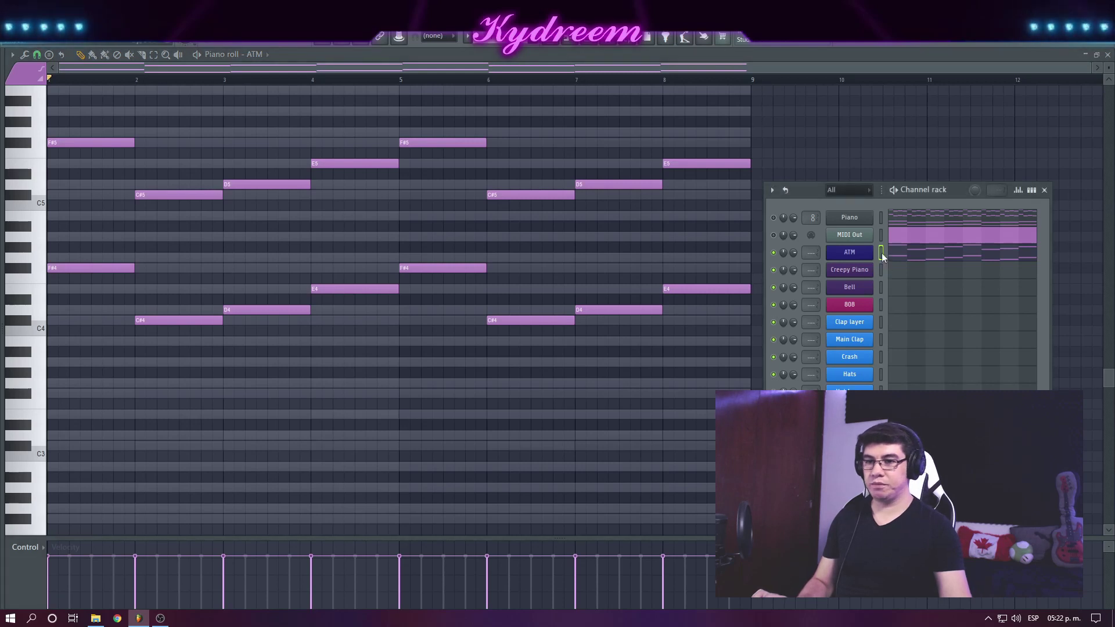
# Route the ATM channel to mixer track 11, load Fruity Reeverb 2 on it and raise the wet level during playback.
pyautogui.hotkey('ctrl', 'l')
pyautogui.click(470, 408)
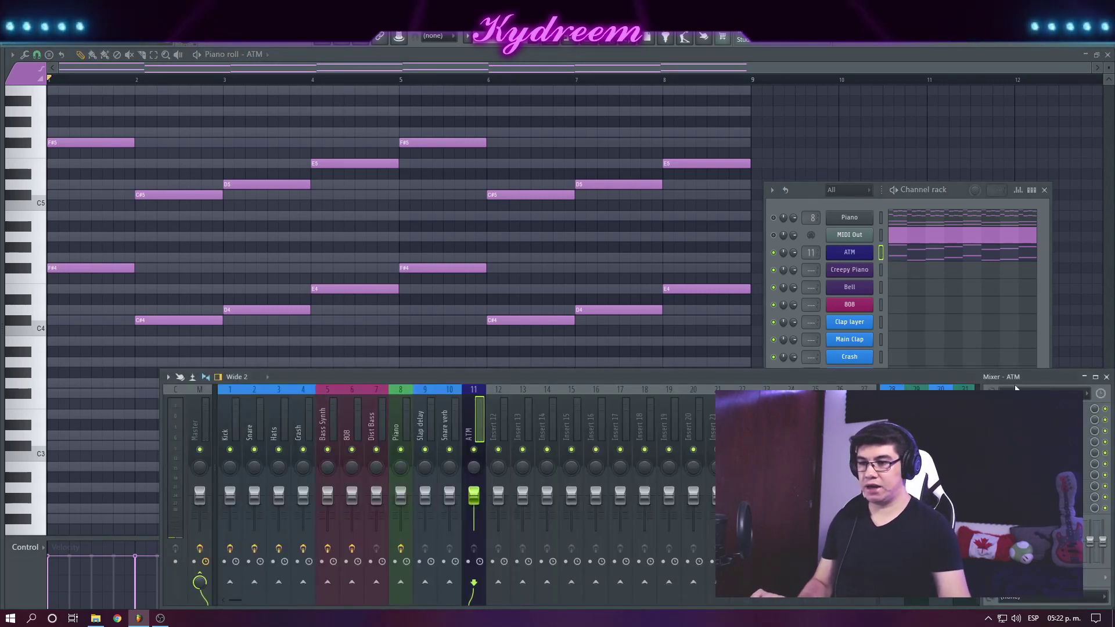
pyautogui.click(991, 409)
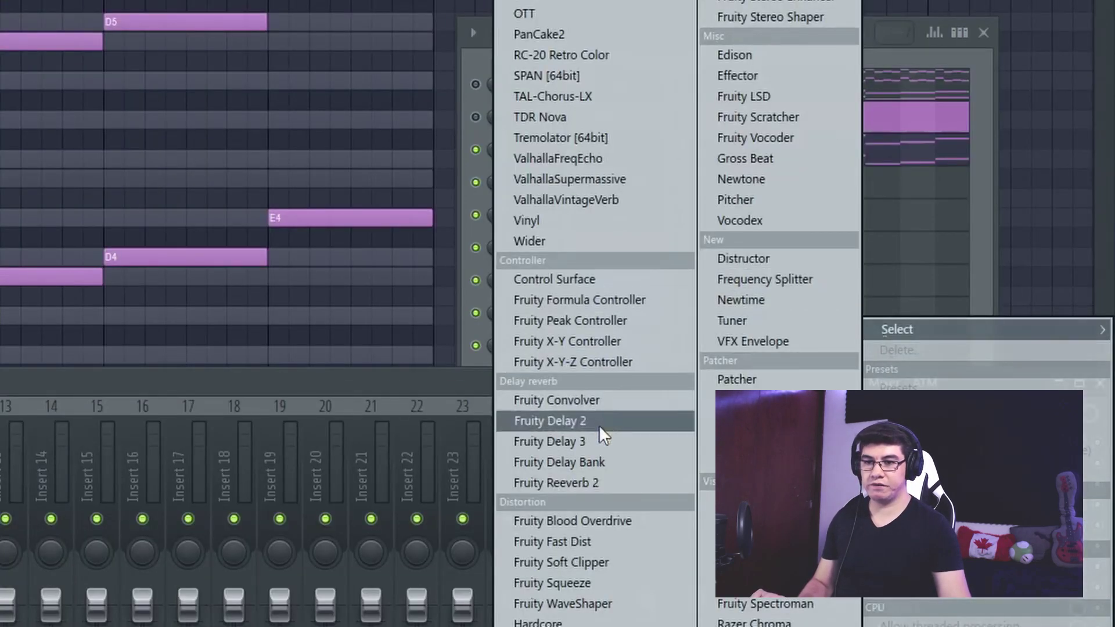
pyautogui.click(588, 483)
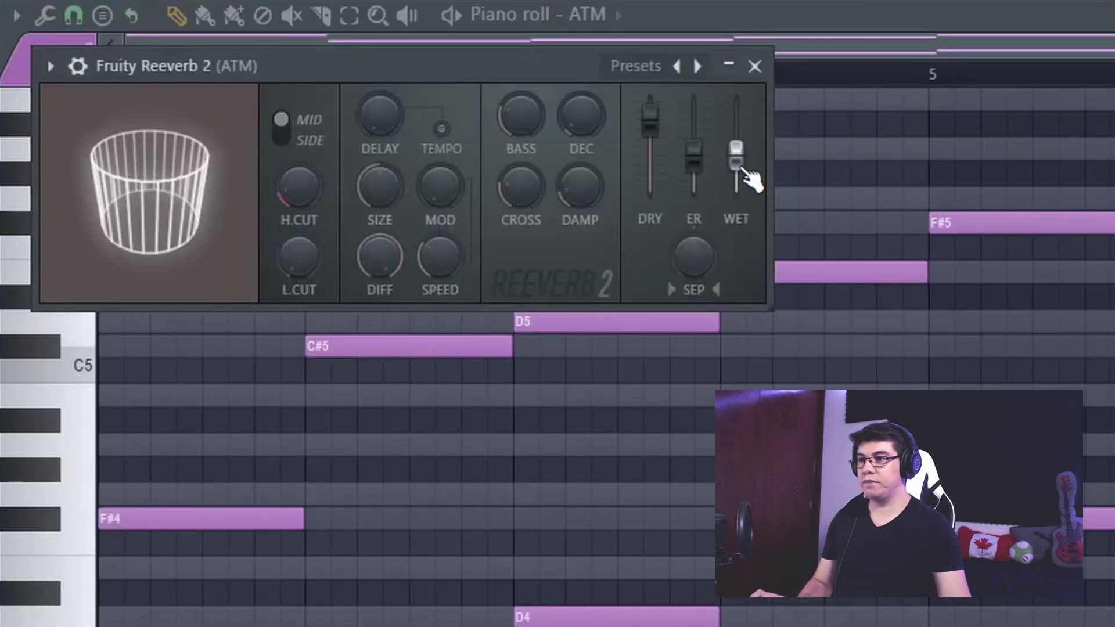
pyautogui.press('space')
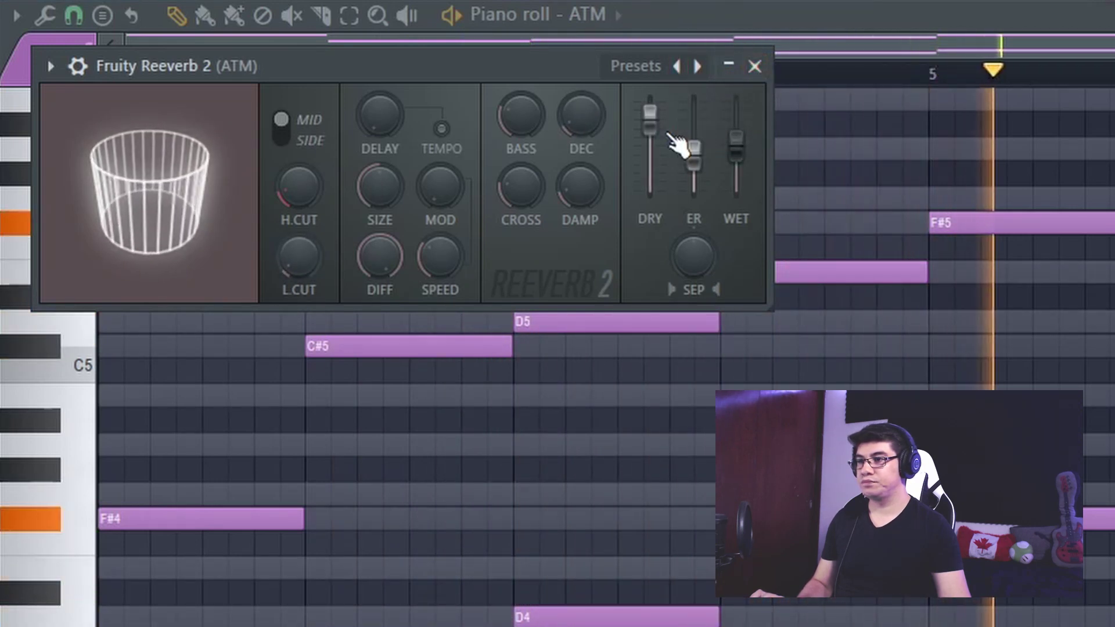
pyautogui.moveTo(734, 150); pyautogui.dragTo(735, 132)
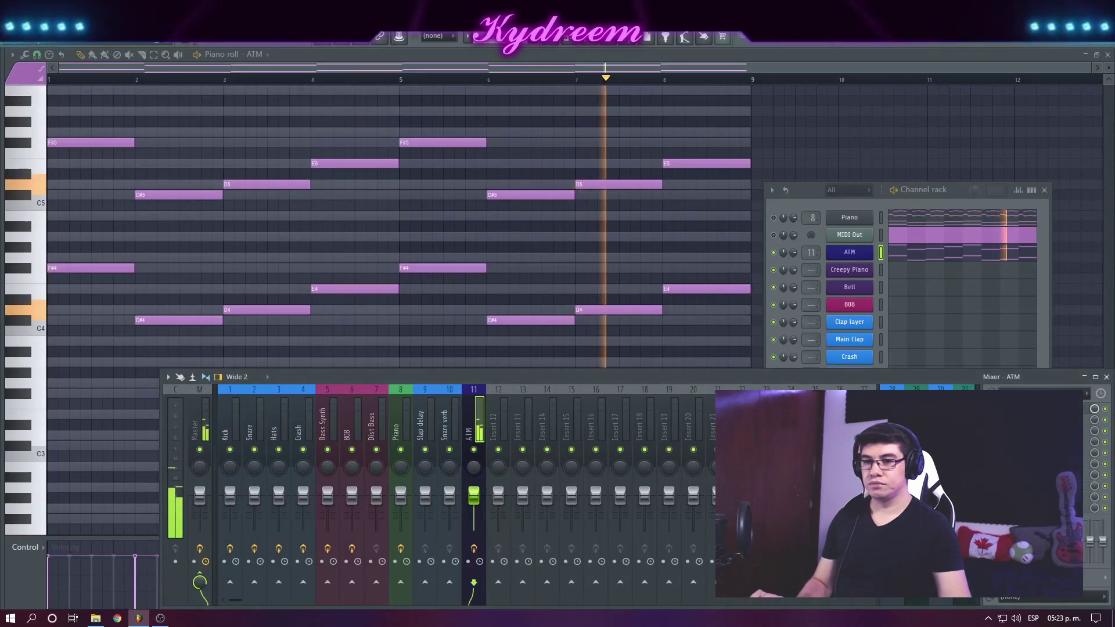
# Add the Wider plugin to the ATM mixer track and widen the sound to about 49%.
pyautogui.click(1011, 348)
pyautogui.moveTo(998, 348)
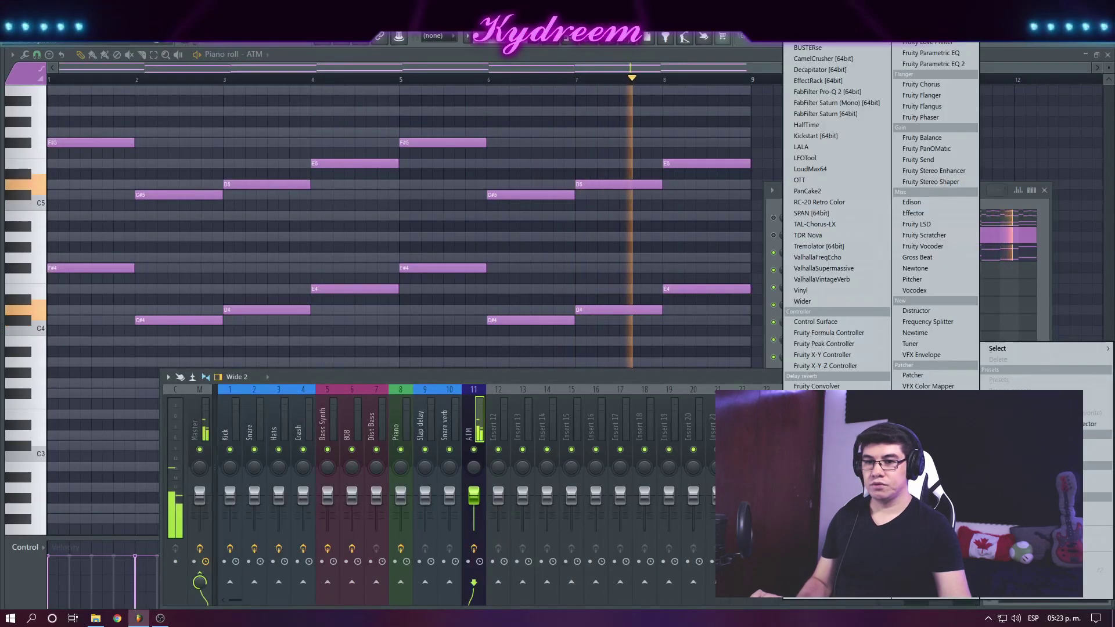
pyautogui.click(846, 302)
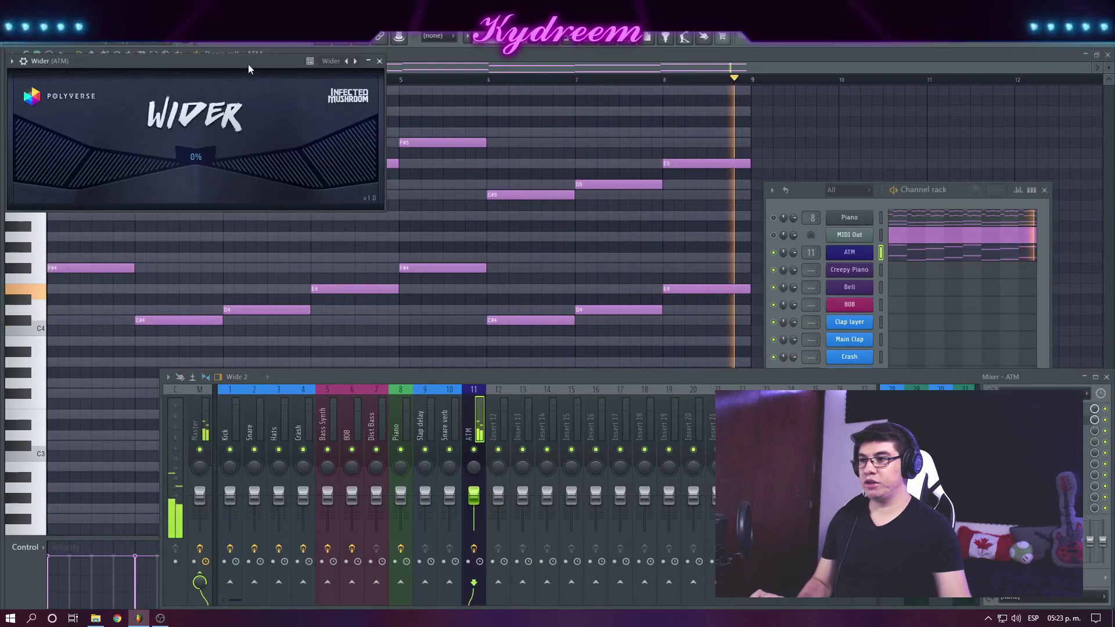
pyautogui.moveTo(249, 64); pyautogui.dragTo(597, 169)
pyautogui.moveTo(551, 256); pyautogui.dragTo(556, 210)
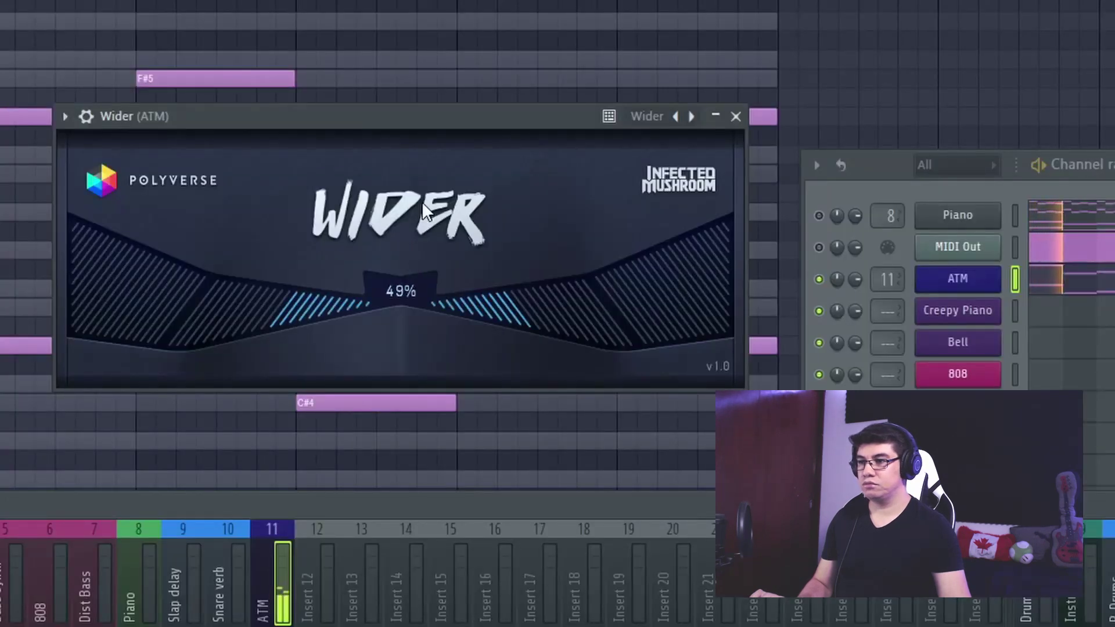
pyautogui.click(736, 116)
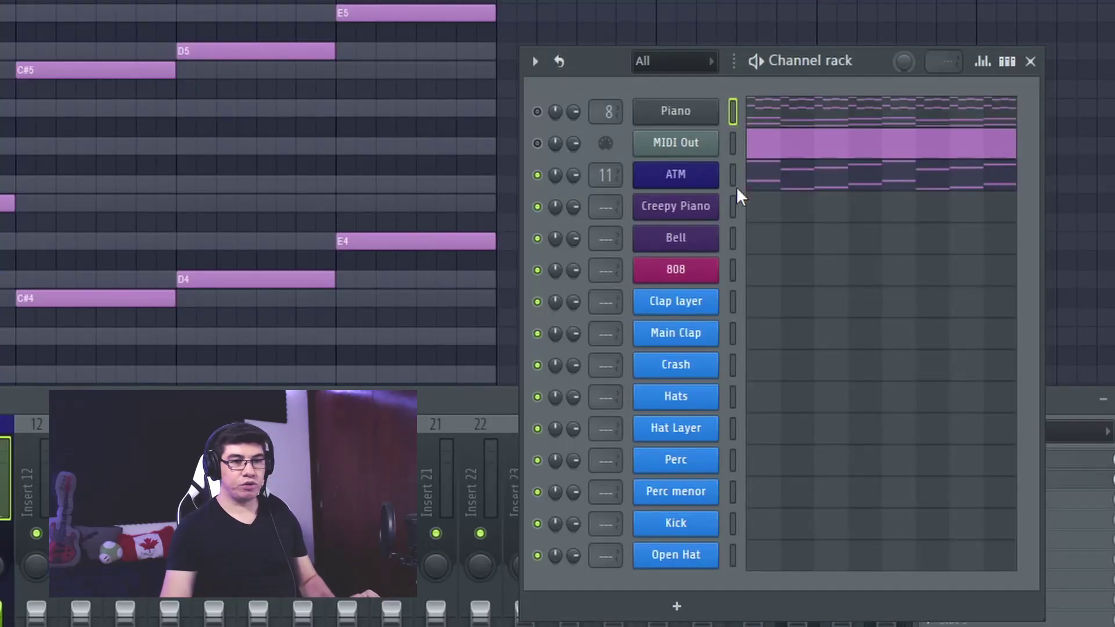
# Copy the Piano channel's notes into the Creepy Piano channel and open its instrument.
pyautogui.click(733, 204)
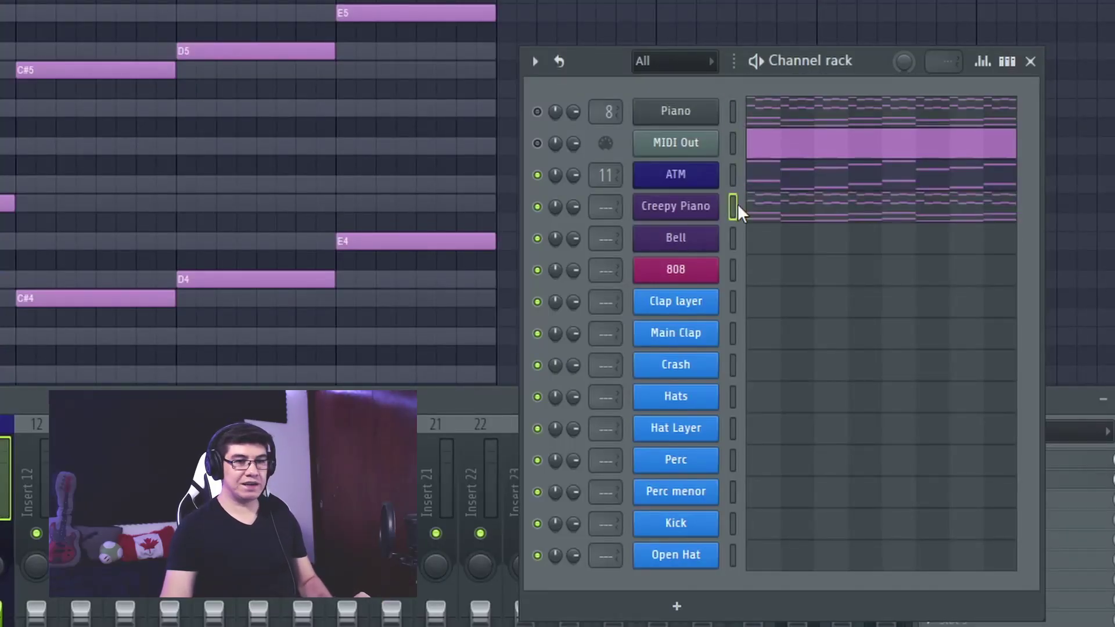
pyautogui.click(668, 209)
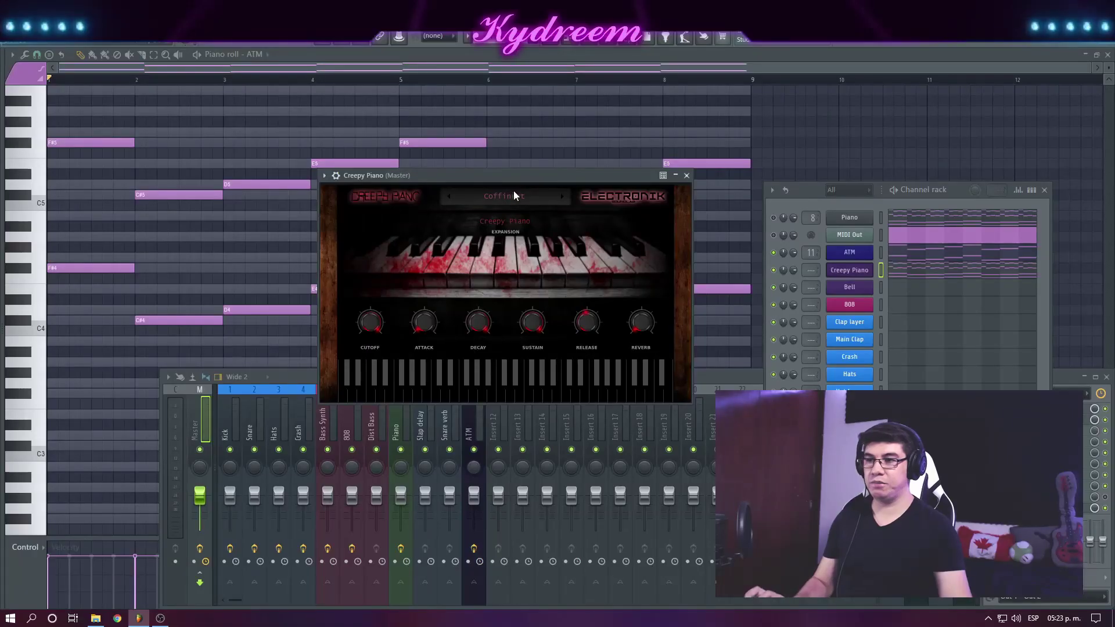
pyautogui.moveTo(508, 178)
pyautogui.mouseDown()
pyautogui.moveTo(537, 233)
pyautogui.moveTo(489, 206)
pyautogui.moveTo(493, 187)
pyautogui.mouseUp()
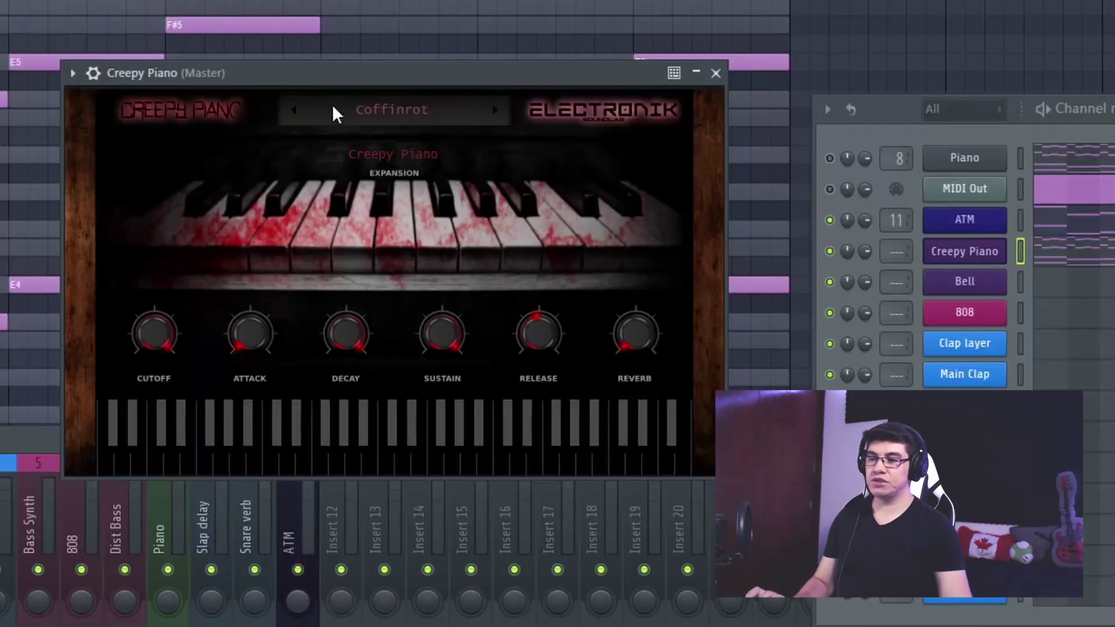
# Play the pattern and step through the Creepy Piano presets, including Graveblink, Grotesque, Cadaverous and Clayshock.
pyautogui.click(388, 123)
pyautogui.click(430, 125)
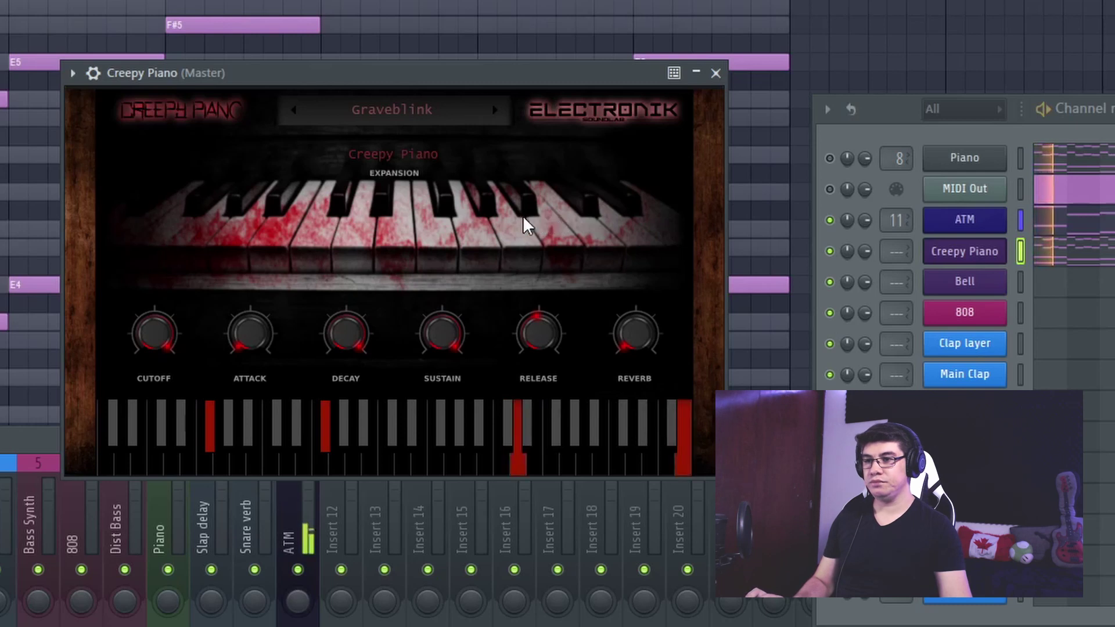
pyautogui.click(494, 110)
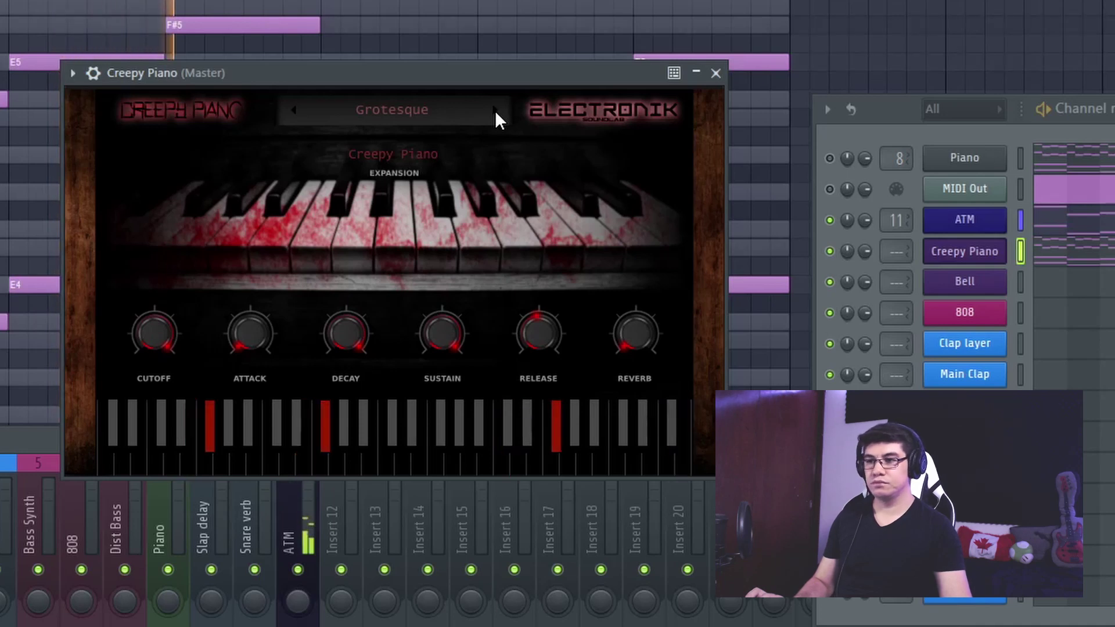
pyautogui.click(495, 111)
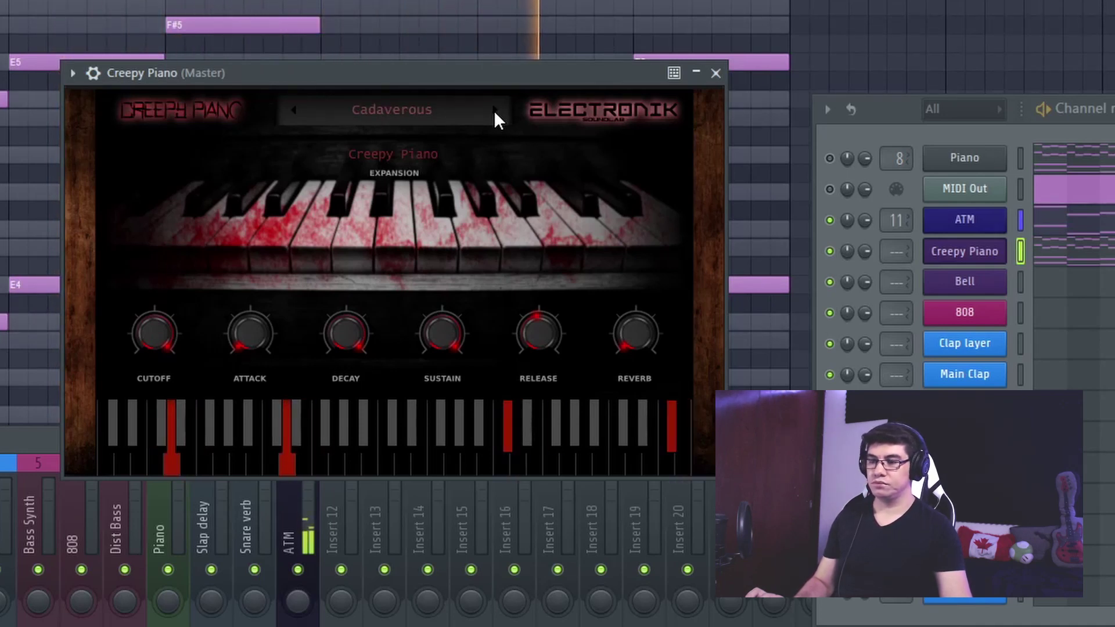
pyautogui.click(494, 110)
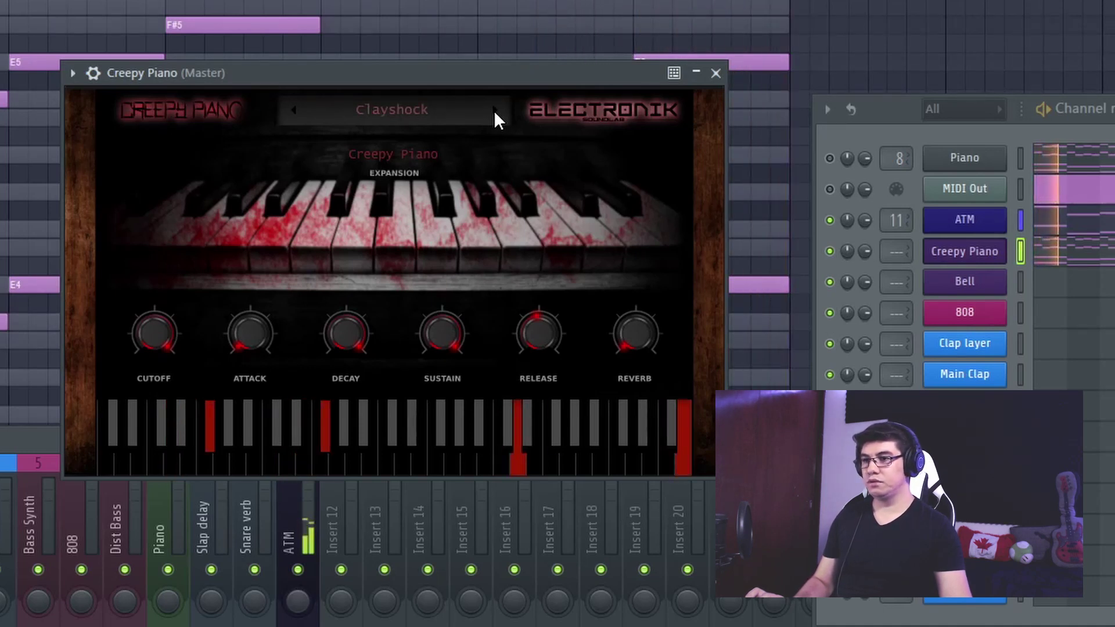
pyautogui.click(495, 111)
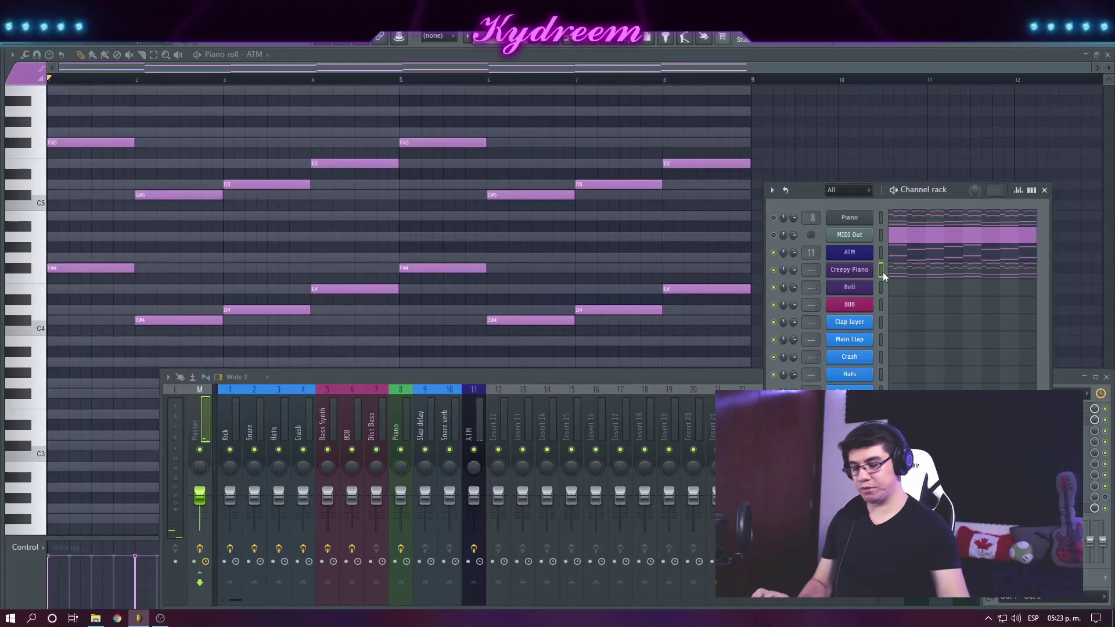
# Route Creepy Piano to mixer track 12 and load RC-20 Retro Color there, disabling its Noise module and comparing it with bypass.
pyautogui.hotkey('ctrl', 'l')
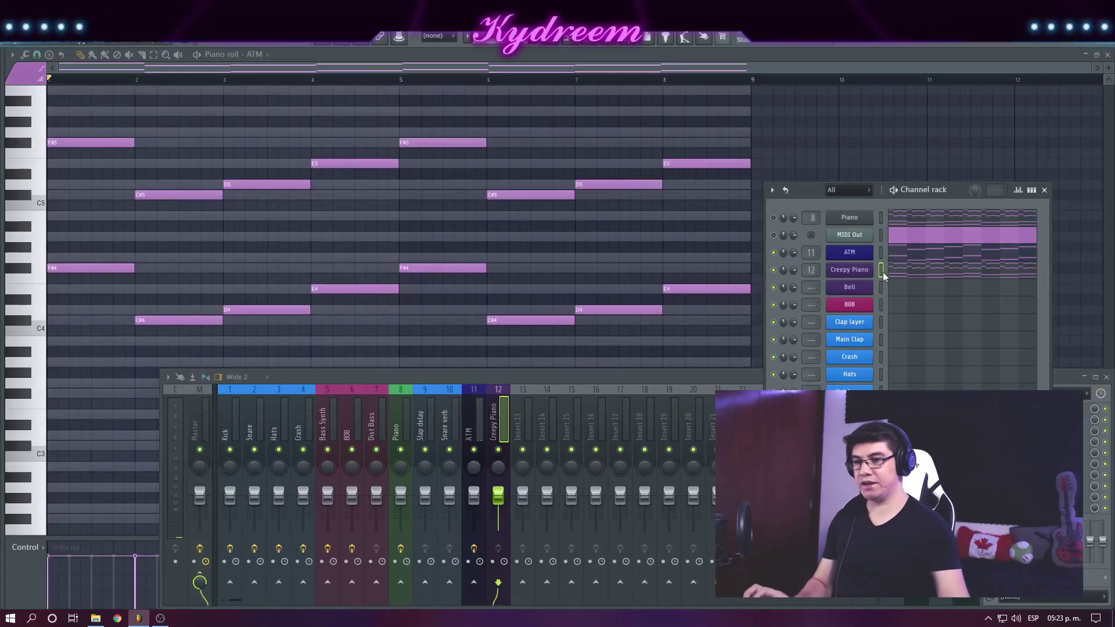
pyautogui.click(991, 409)
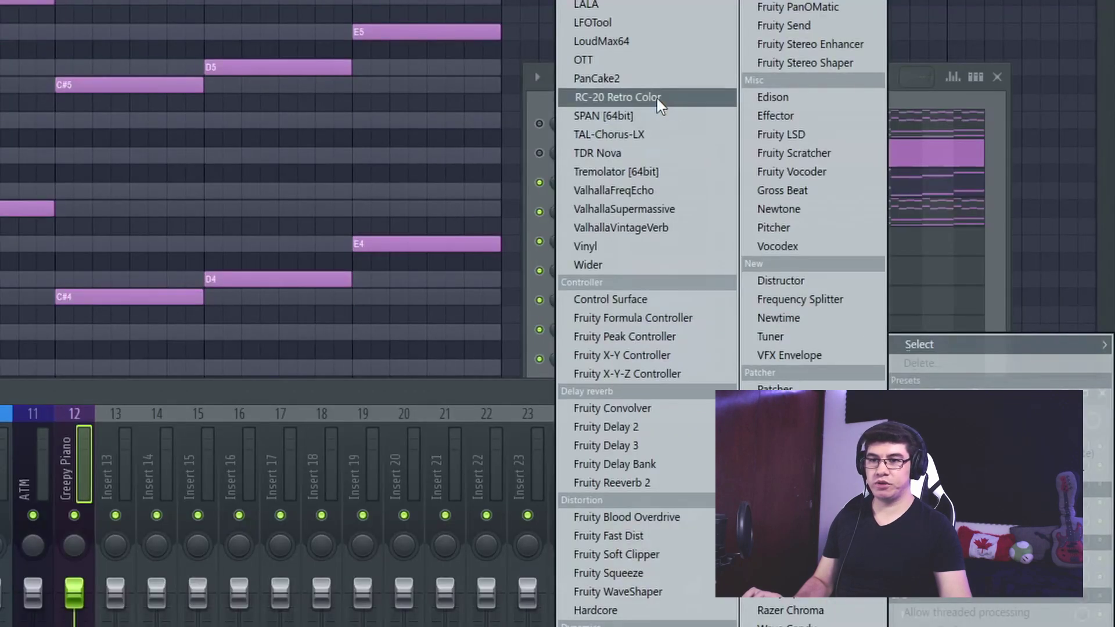
pyautogui.click(658, 100)
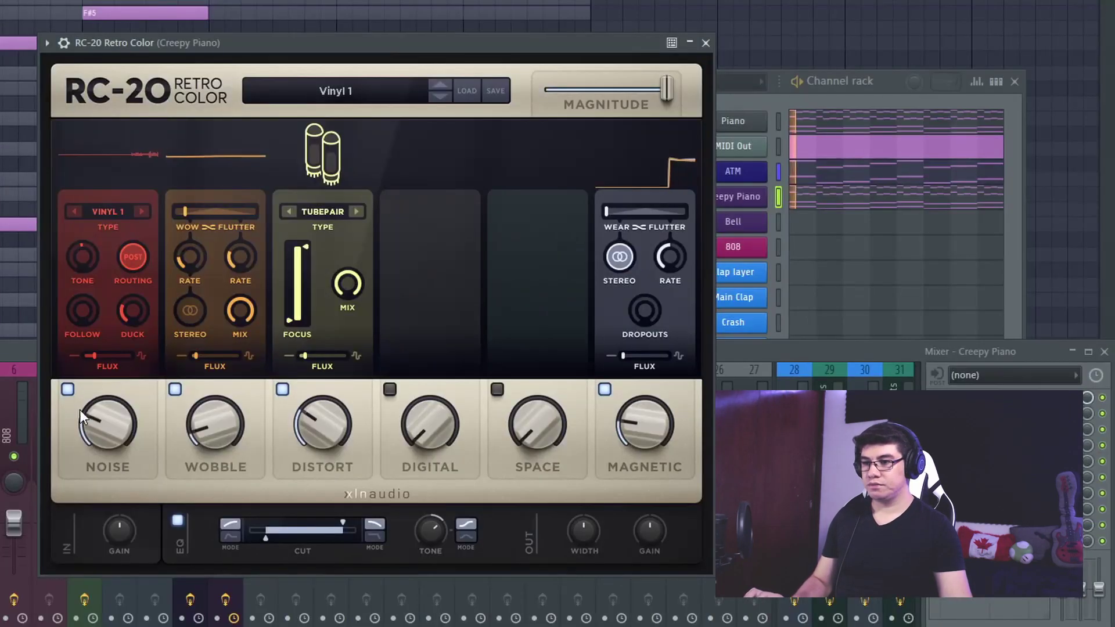
pyautogui.click(67, 389)
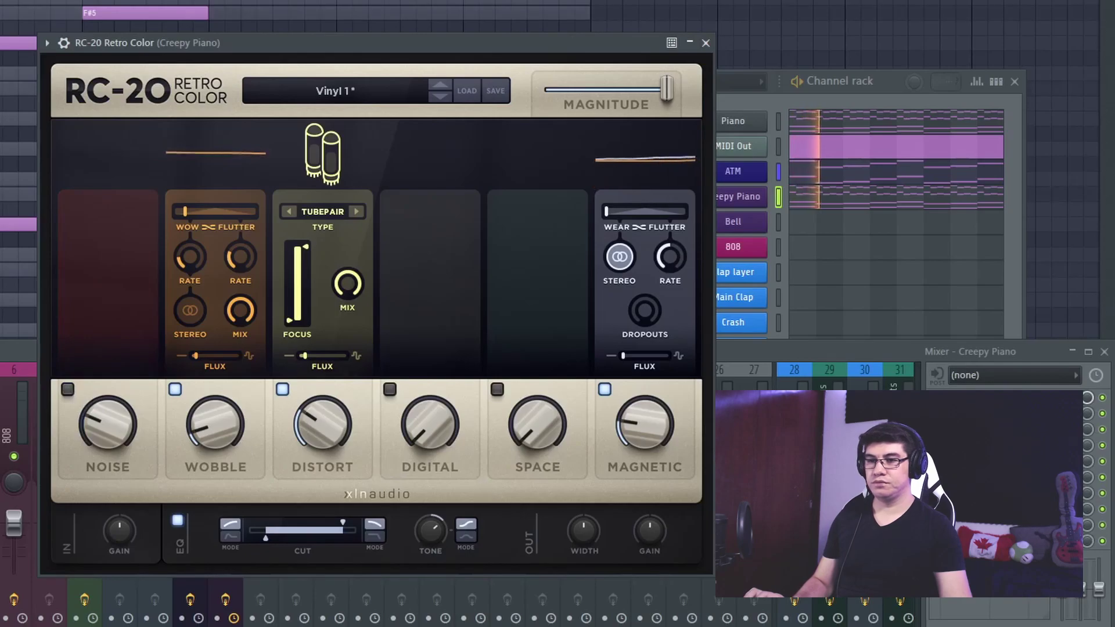
pyautogui.click(1102, 398)
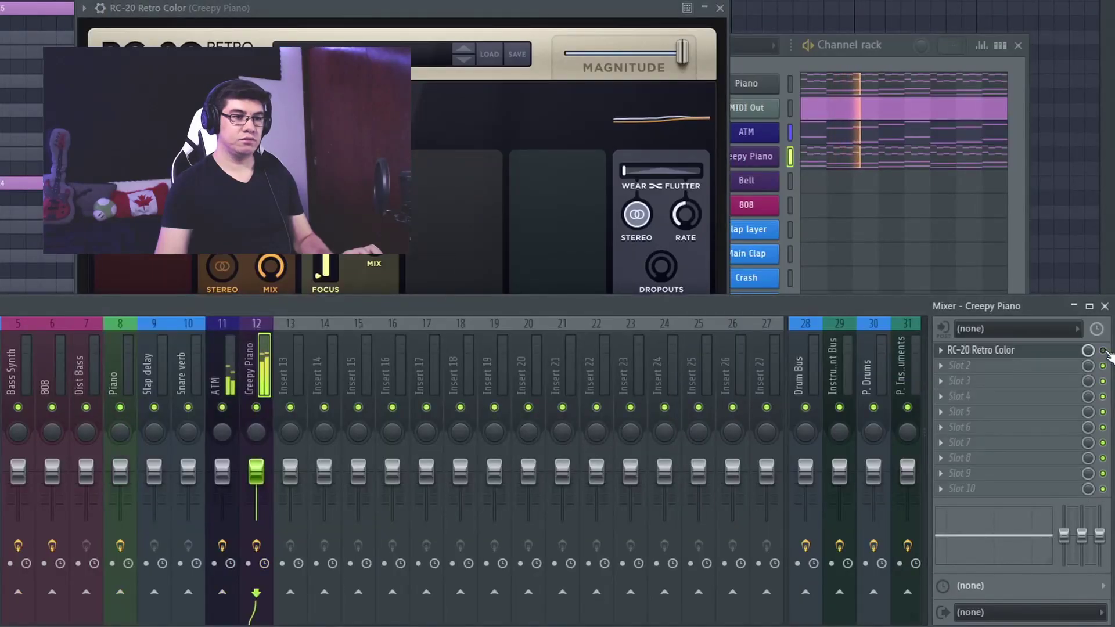
pyautogui.click(720, 8)
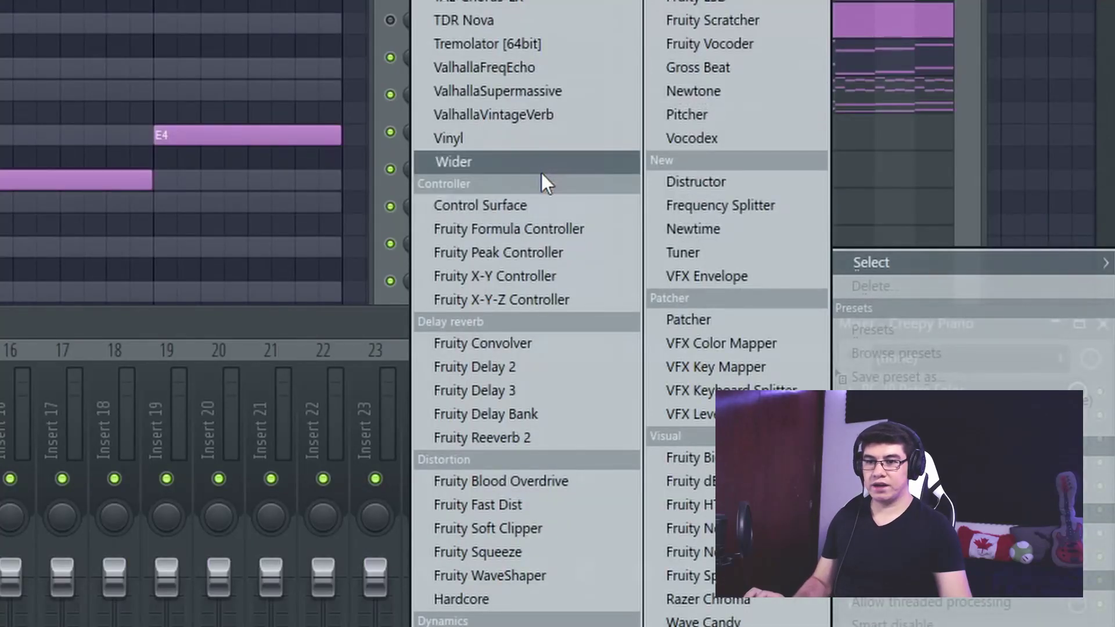
# Add Fruity Reeverb 2 to the Creepy Piano track, adjusting its low cut and raising the wet level during playback.
pyautogui.click(537, 438)
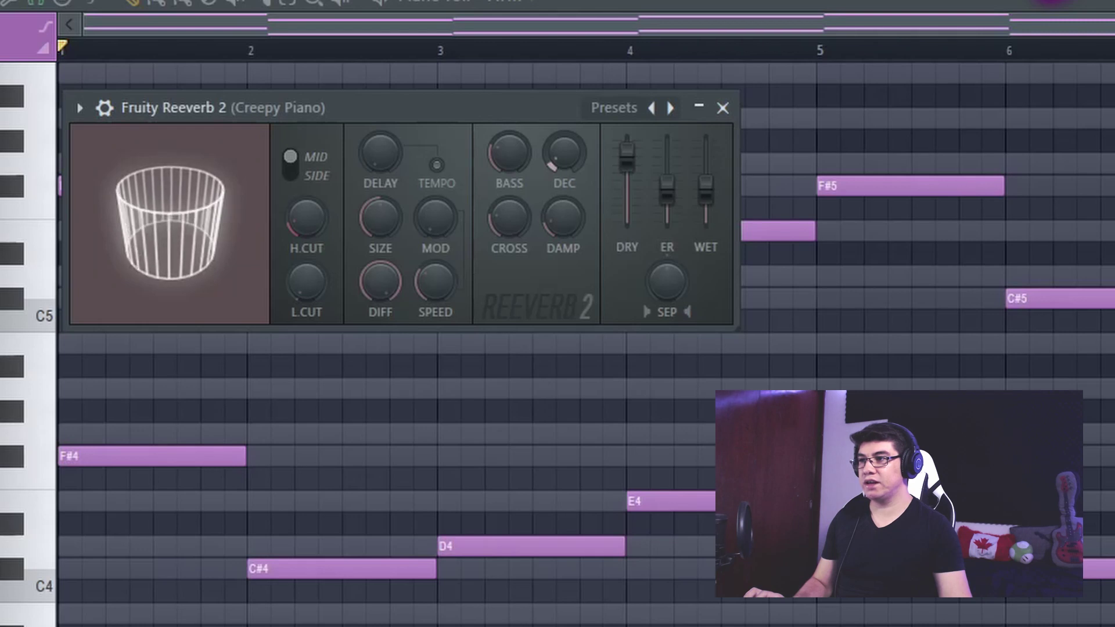
pyautogui.press('space')
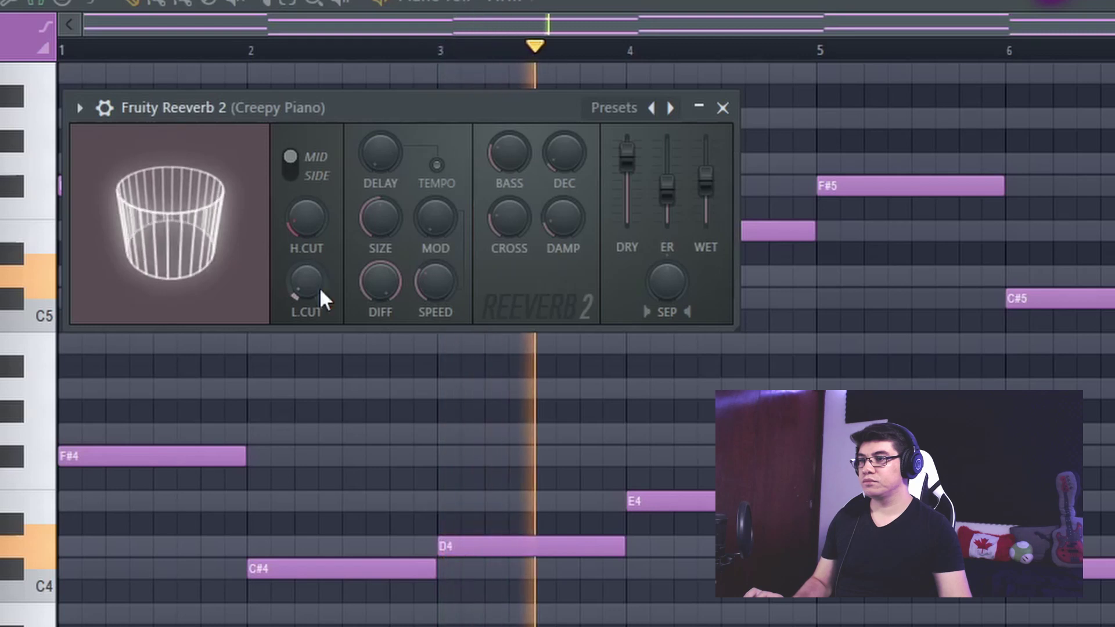
pyautogui.click(722, 108)
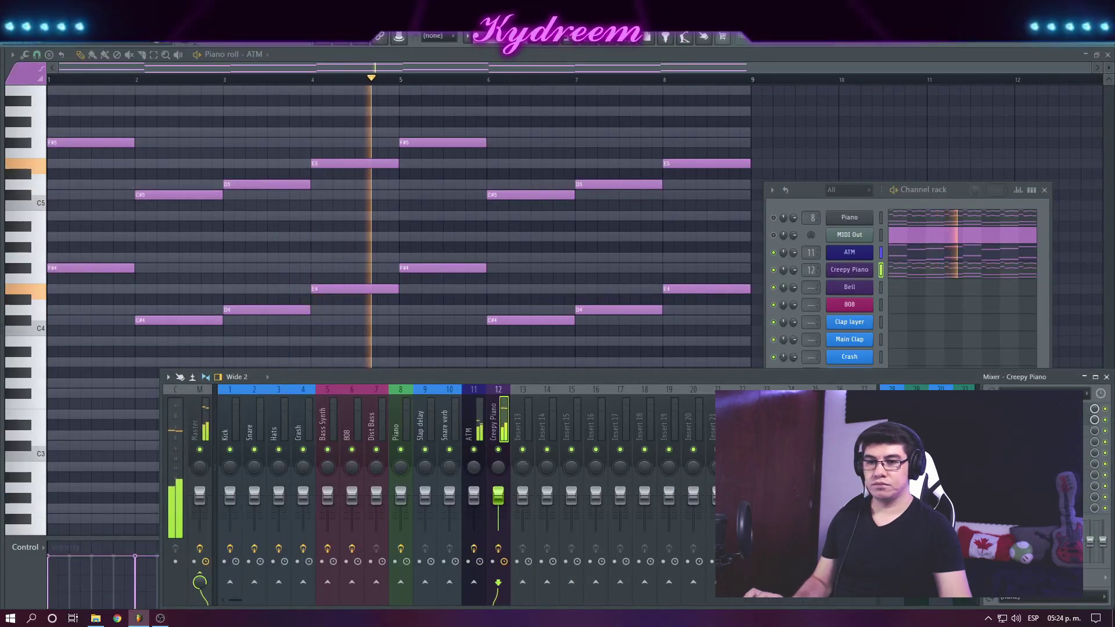
pyautogui.press('space')
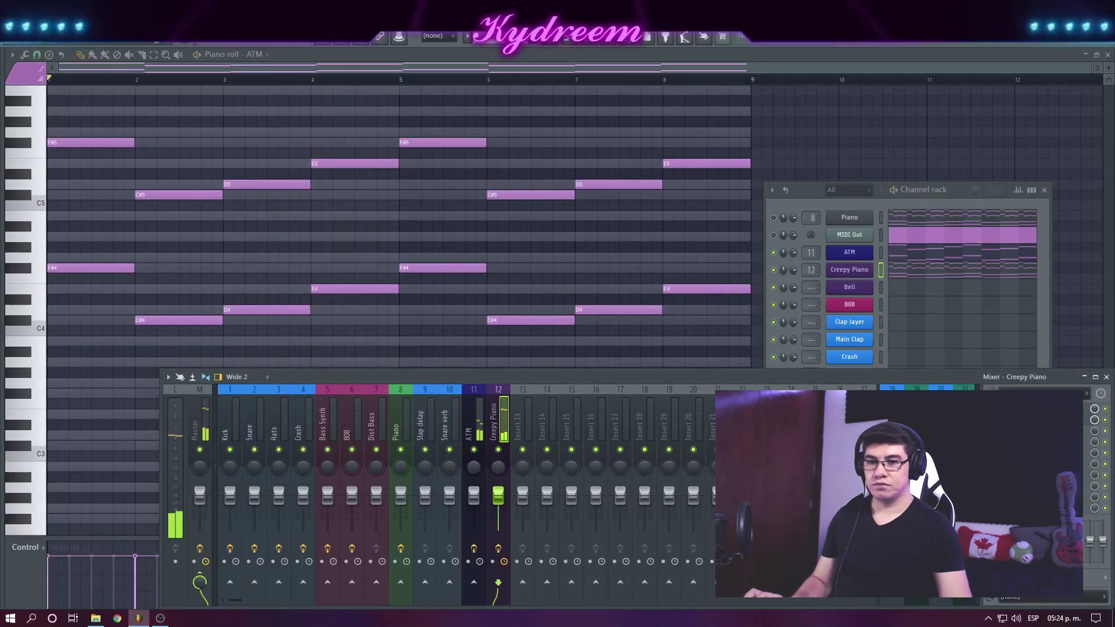
# Add Fruity Parametric EQ 2 to the Creepy Piano track and roll off the lows with band 1 as a low cut.
pyautogui.click(991, 420)
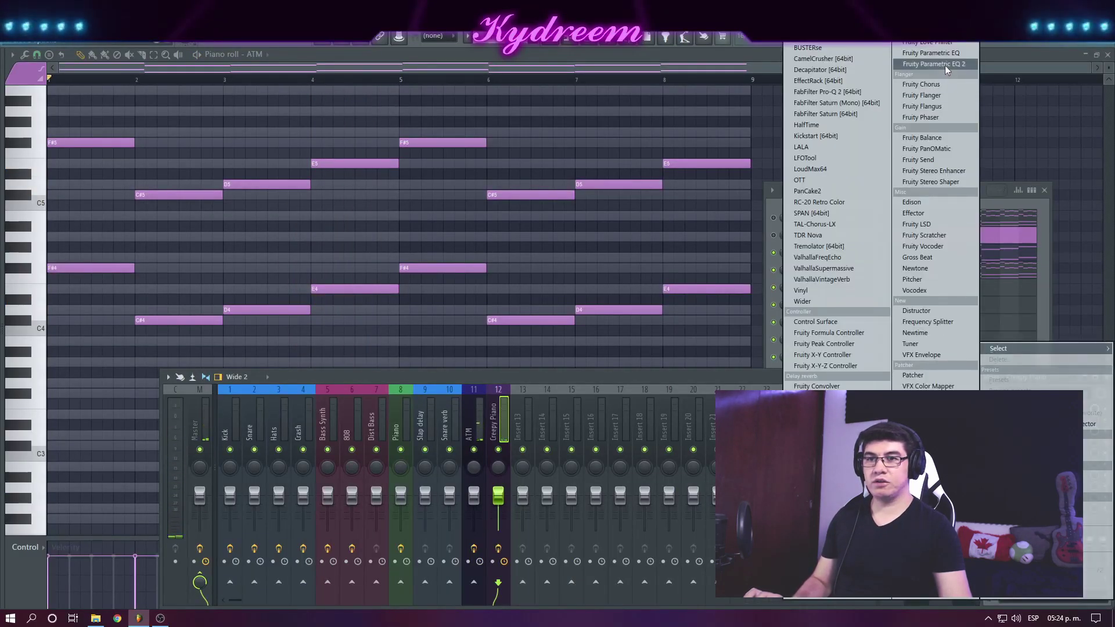
pyautogui.click(934, 63)
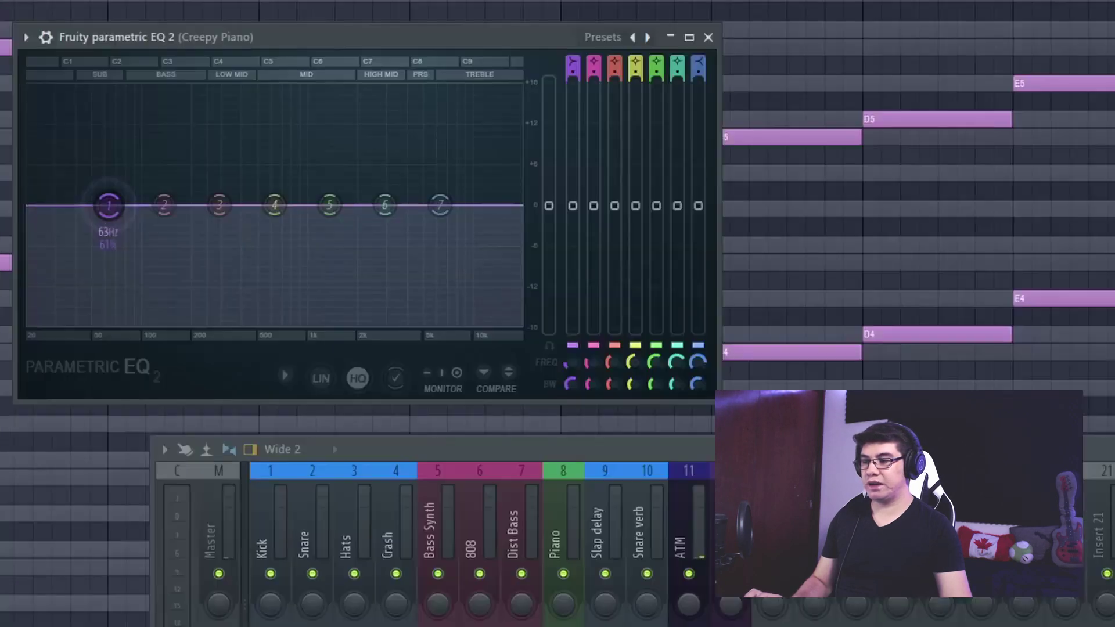
pyautogui.press('space')
pyautogui.moveTo(135, 236); pyautogui.dragTo(158, 322)
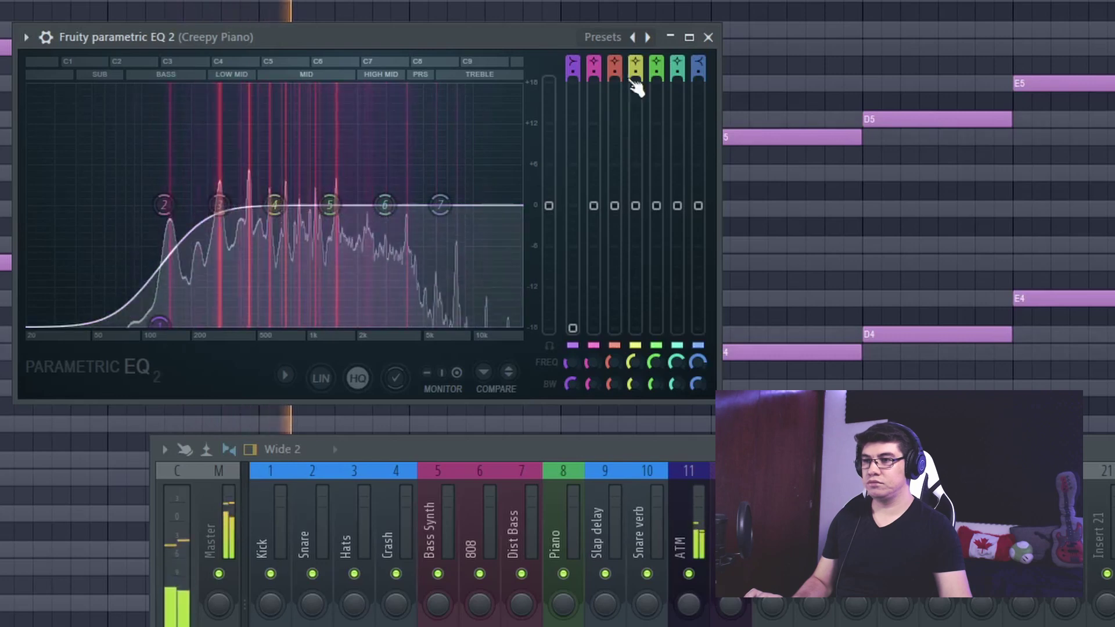
pyautogui.click(708, 37)
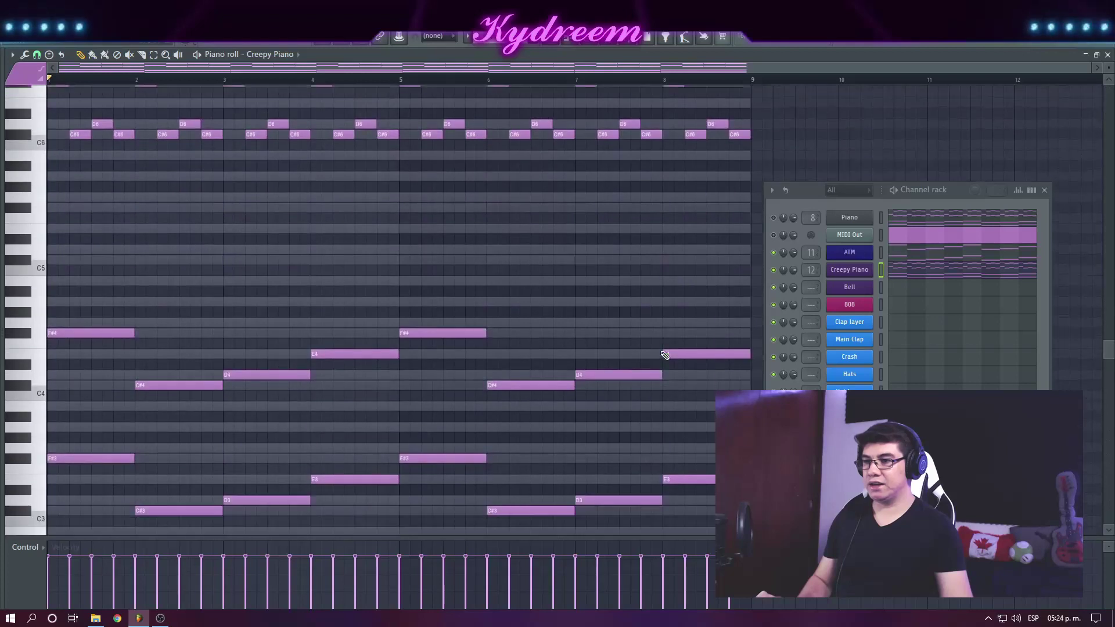
# Delete both sustained lower note lines from the Creepy Piano part, keeping only the high melody around C6.
pyautogui.scroll(-1, 714, 286)
pyautogui.moveTo(715, 279); pyautogui.dragTo(271, 427)
pyautogui.scroll(1, 328, 409)
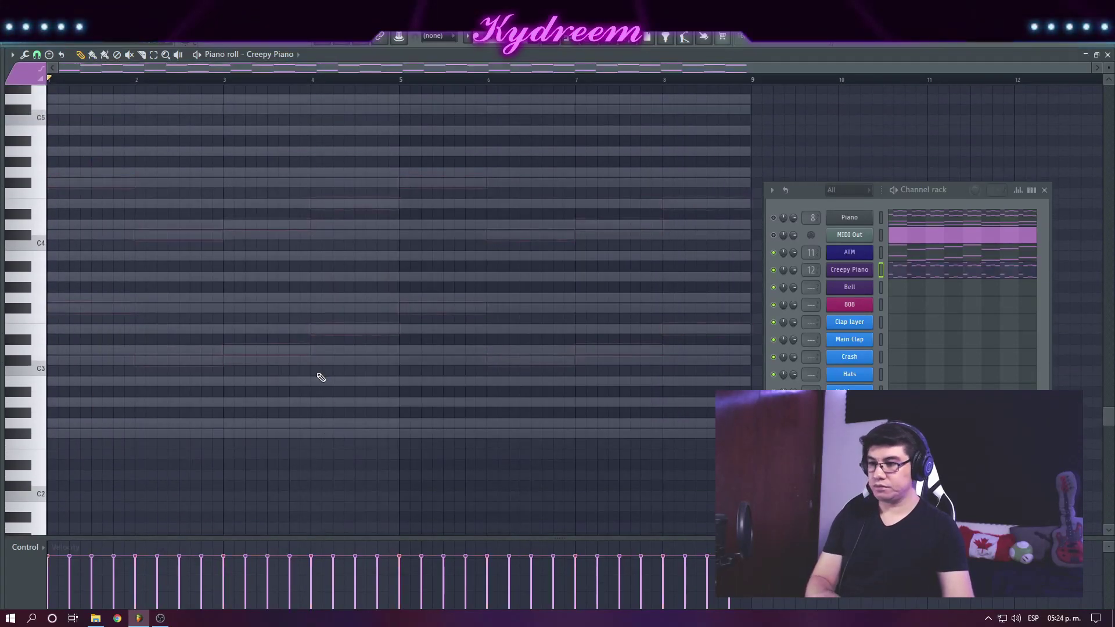
pyautogui.scroll(10, 321, 377)
pyautogui.scroll(-3, 440, 440)
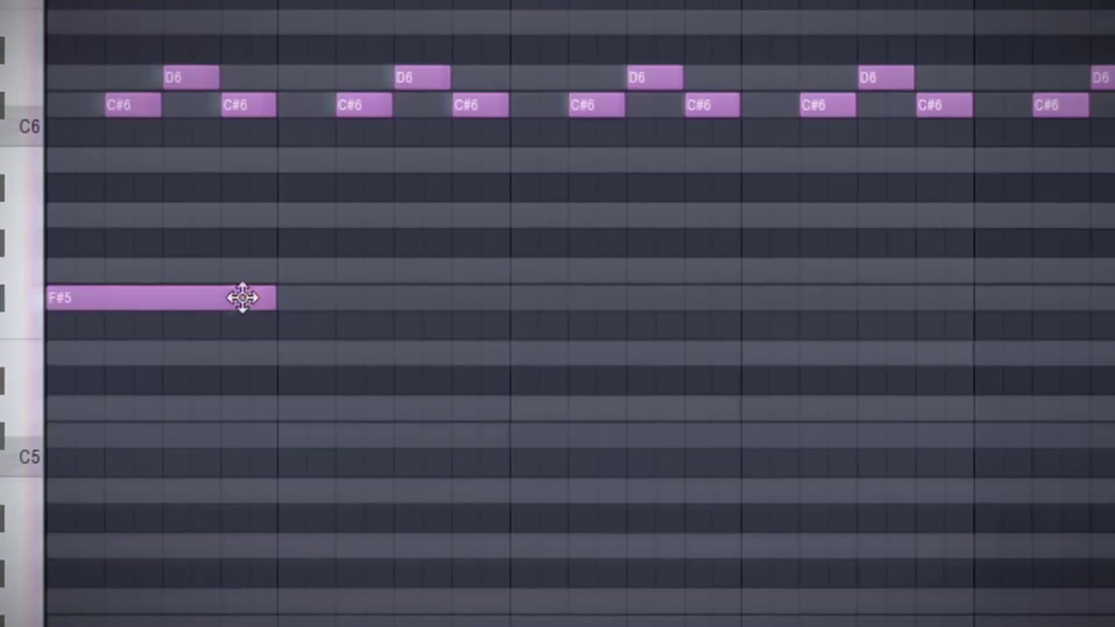
# Shorten the opening F#5 and place matching short E5, F#5, A5 and G5 notes as a sparse low line across the first four bars.
pyautogui.moveTo(241, 296); pyautogui.dragTo(66, 301)
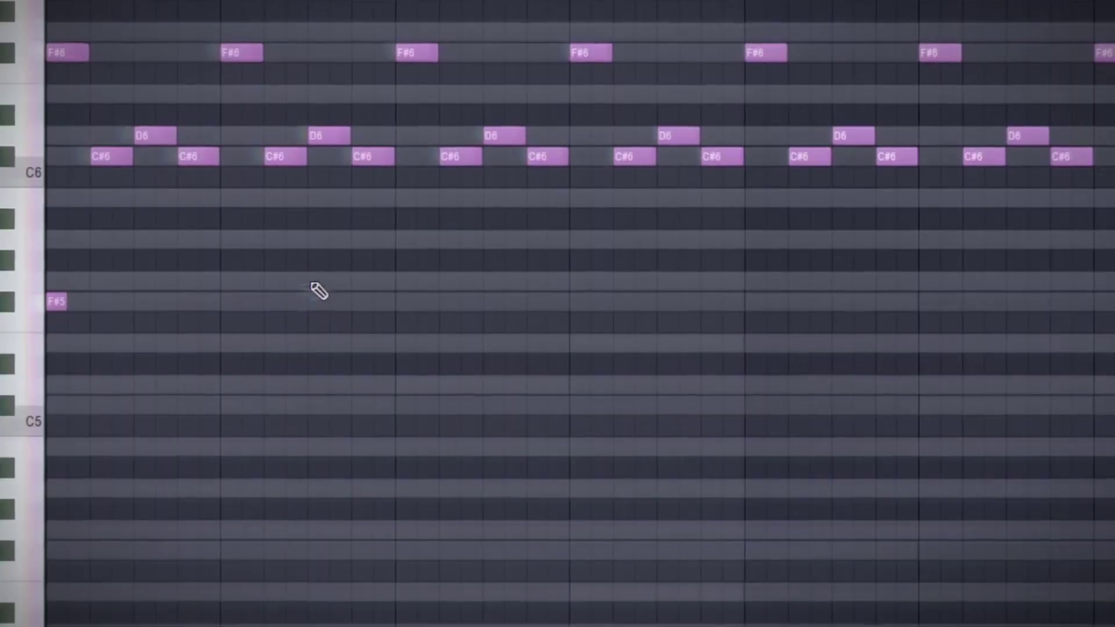
pyautogui.click(316, 343)
pyautogui.click(406, 302)
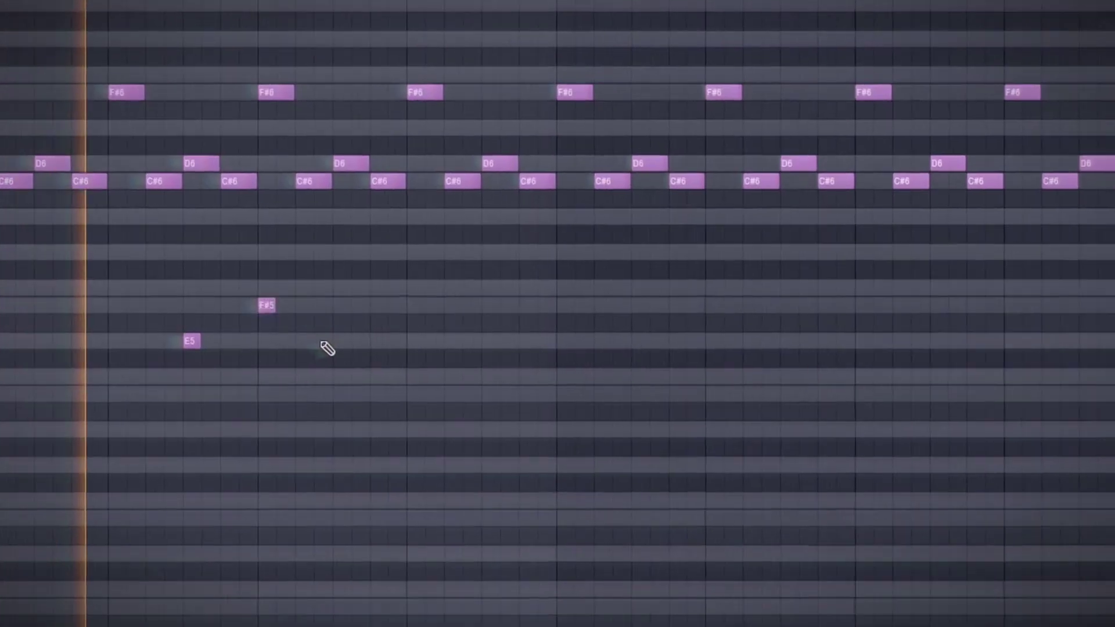
pyautogui.click(409, 288)
pyautogui.click(414, 253)
pyautogui.rightClick(414, 288)
pyautogui.click(503, 293)
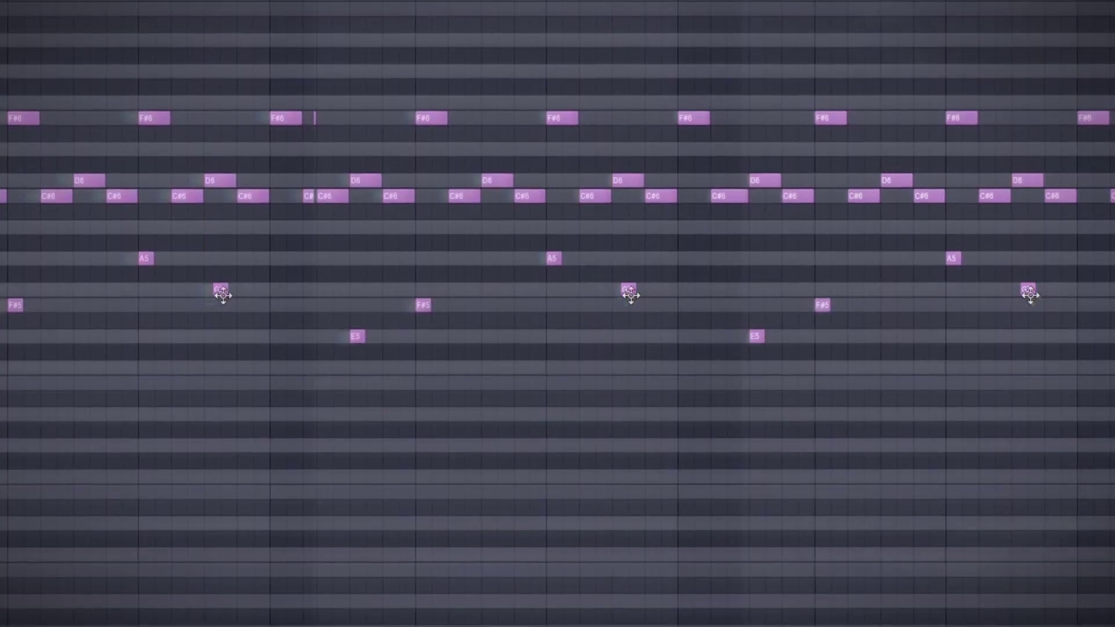
pyautogui.moveTo(631, 295); pyautogui.dragTo(622, 295)
# Copy the sparse low line into bars 5 to 8, lowering the bar 7 note to C#5 and the bar 8 downbeat note to E5.
pyautogui.moveTo(672, 405); pyautogui.dragTo(137, 234)
pyautogui.moveTo(19, 303); pyautogui.dragTo(457, 303)
pyautogui.keyDown('ctrl'); pyautogui.click(573, 384); pyautogui.keyUp('ctrl')
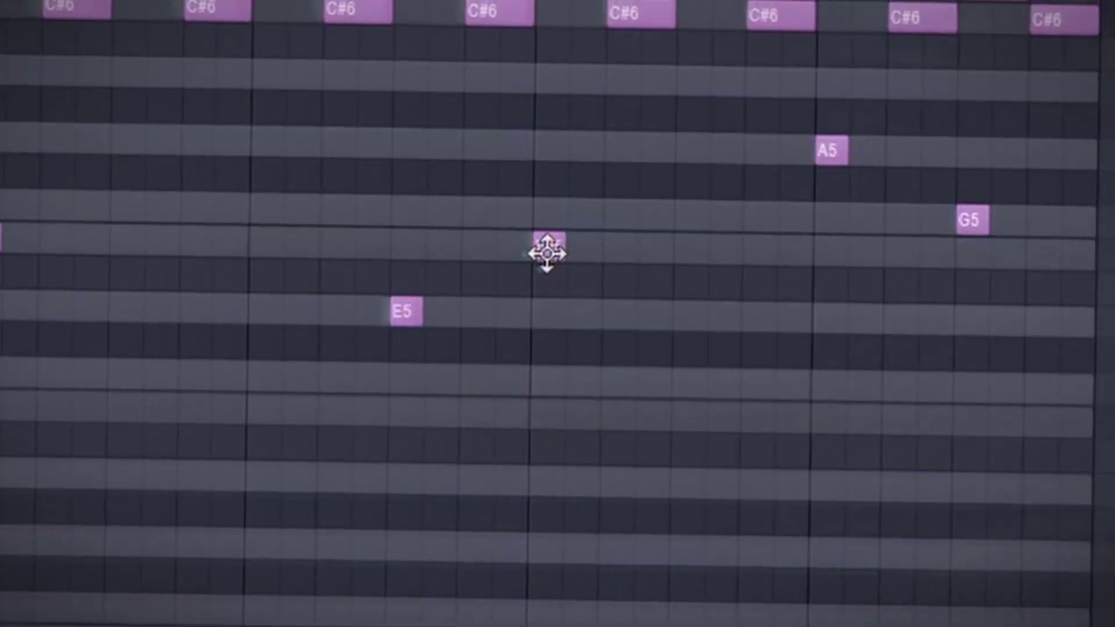
pyautogui.moveTo(689, 309); pyautogui.dragTo(690, 387)
pyautogui.moveTo(821, 261); pyautogui.dragTo(821, 309)
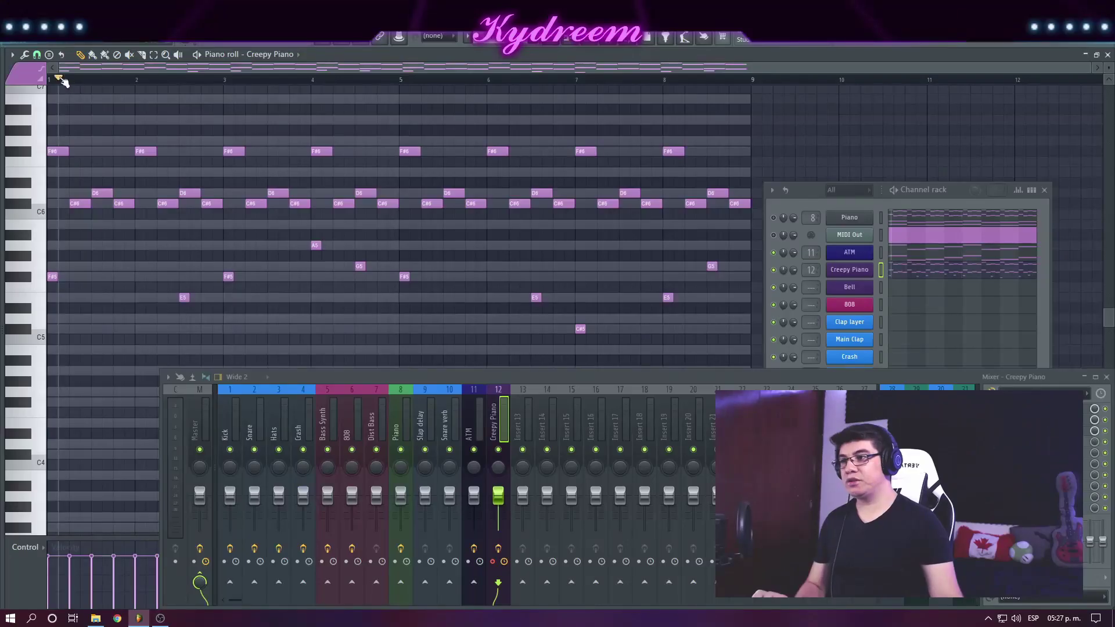
# Flip the Creepy Piano notes horizontally with start times preserved and render the armed Creepy Piano mixer track to an audio clip.
pyautogui.moveTo(60, 78); pyautogui.dragTo(69, 79)
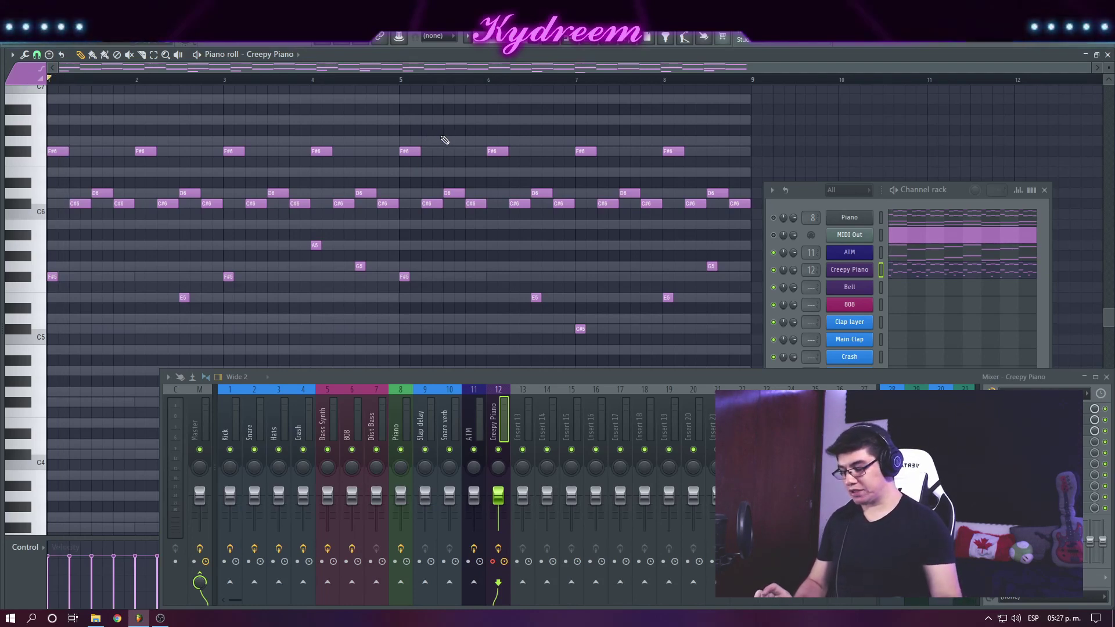
pyautogui.hotkey('alt', 'y')
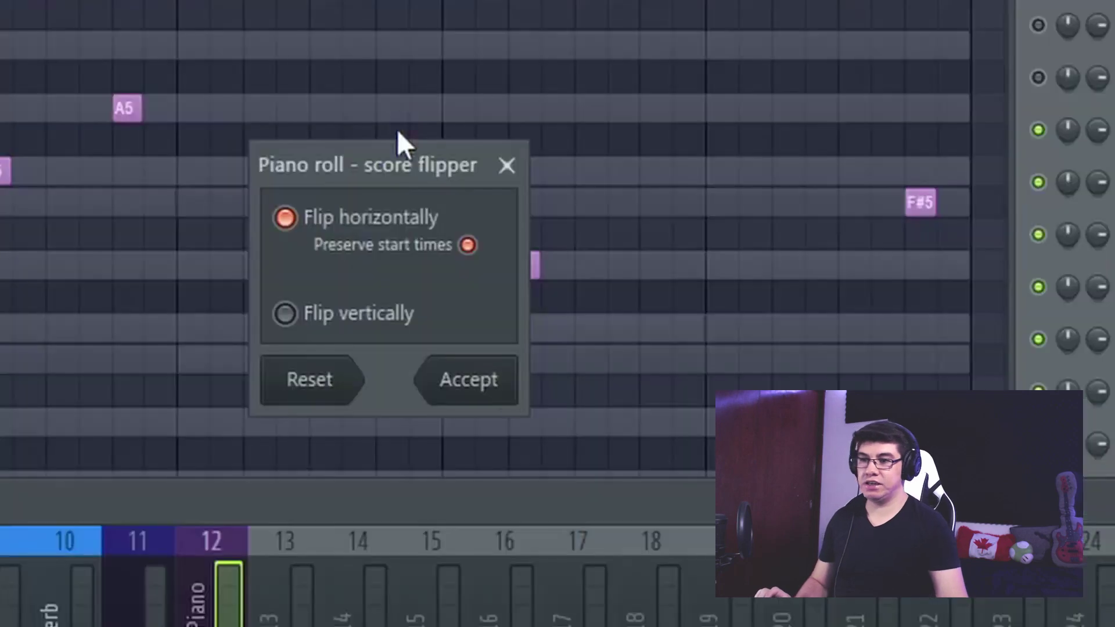
pyautogui.click(478, 382)
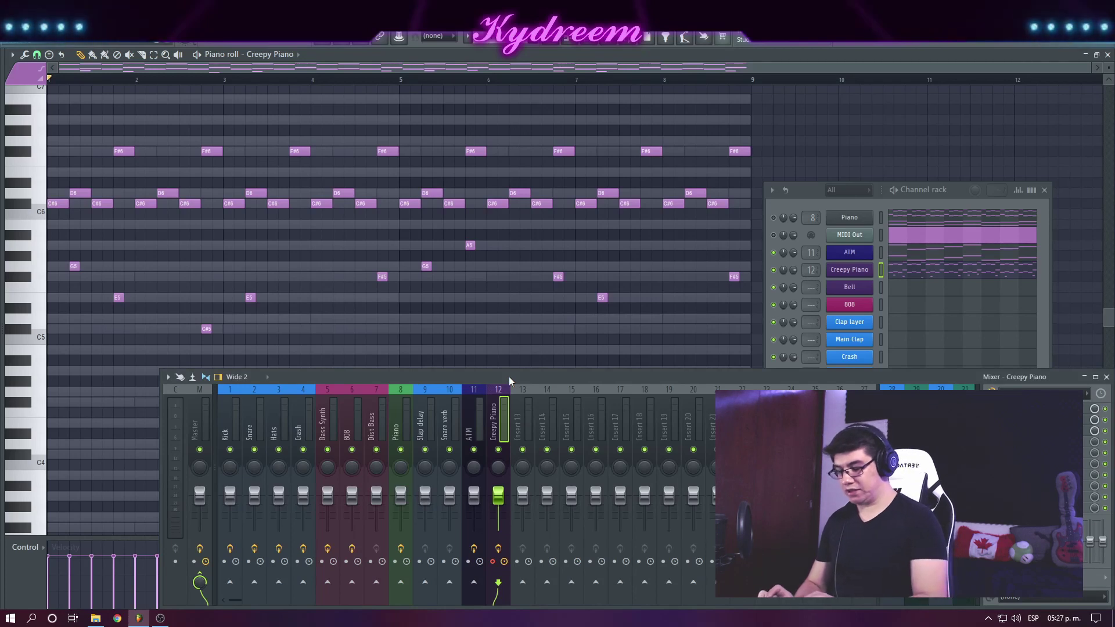
pyautogui.hotkey('alt', 'r')
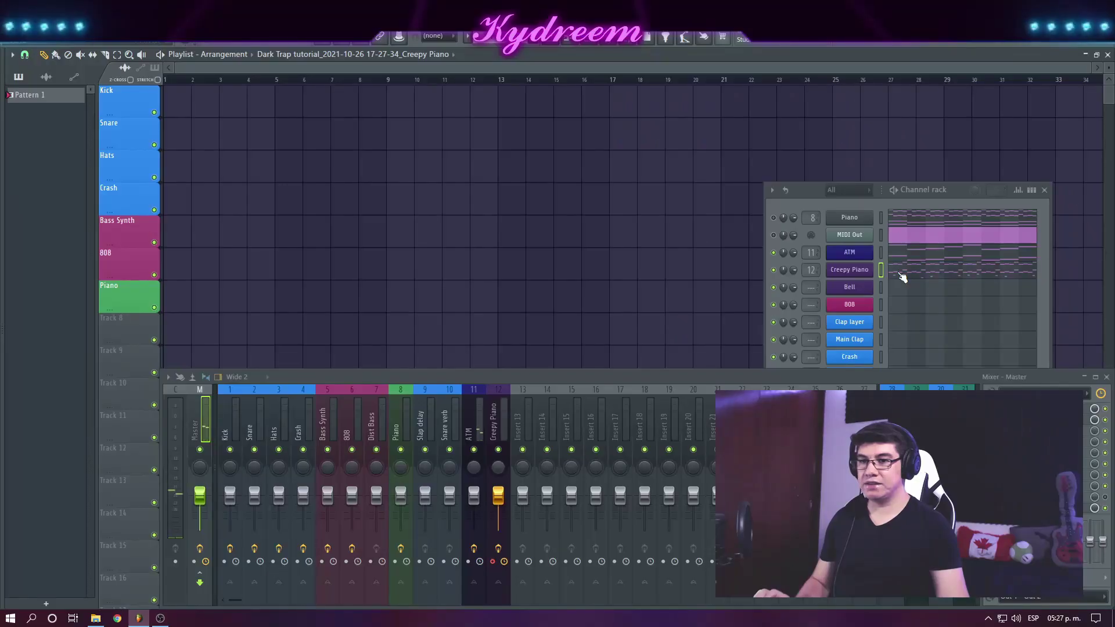
# Reopen the Creepy Piano notes and flip them horizontally again to restore their original order.
pyautogui.click(903, 277)
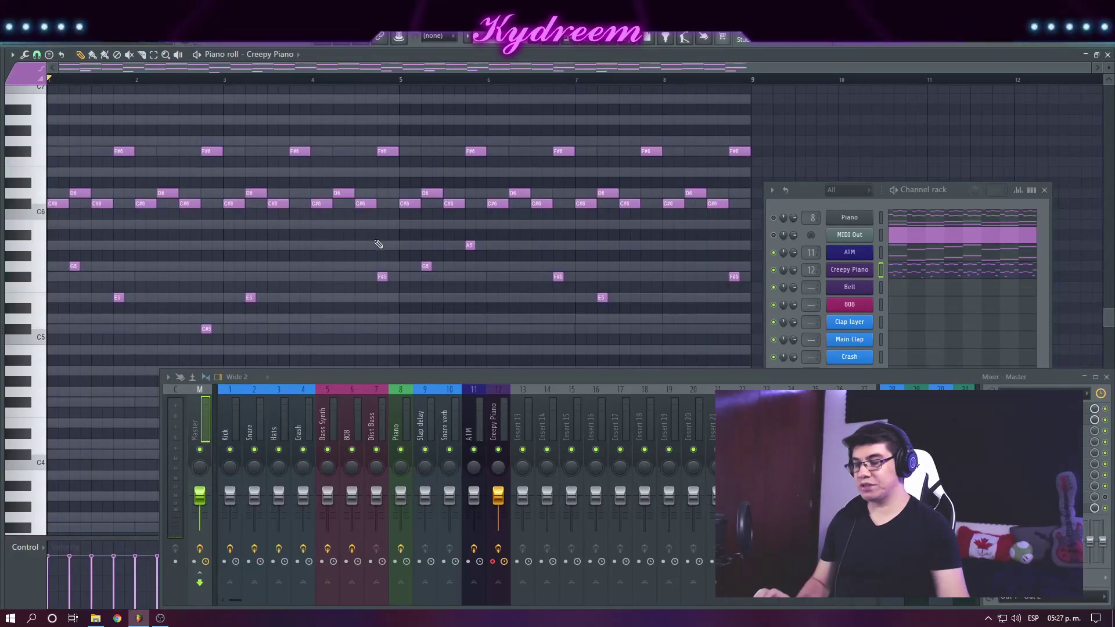
pyautogui.hotkey('alt', 'y')
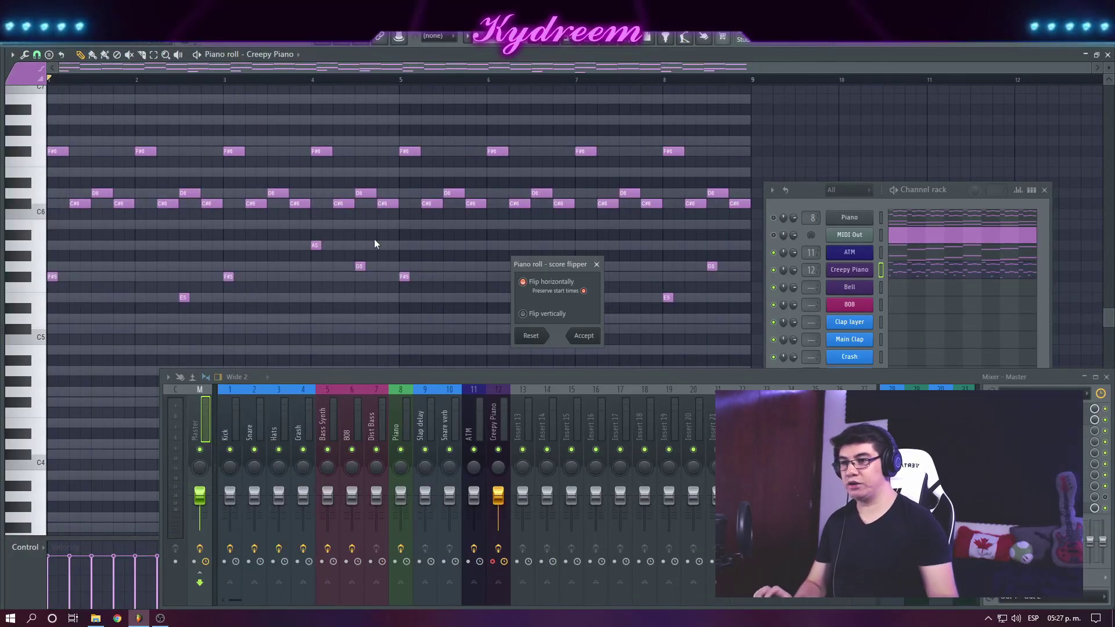
pyautogui.press('Return')
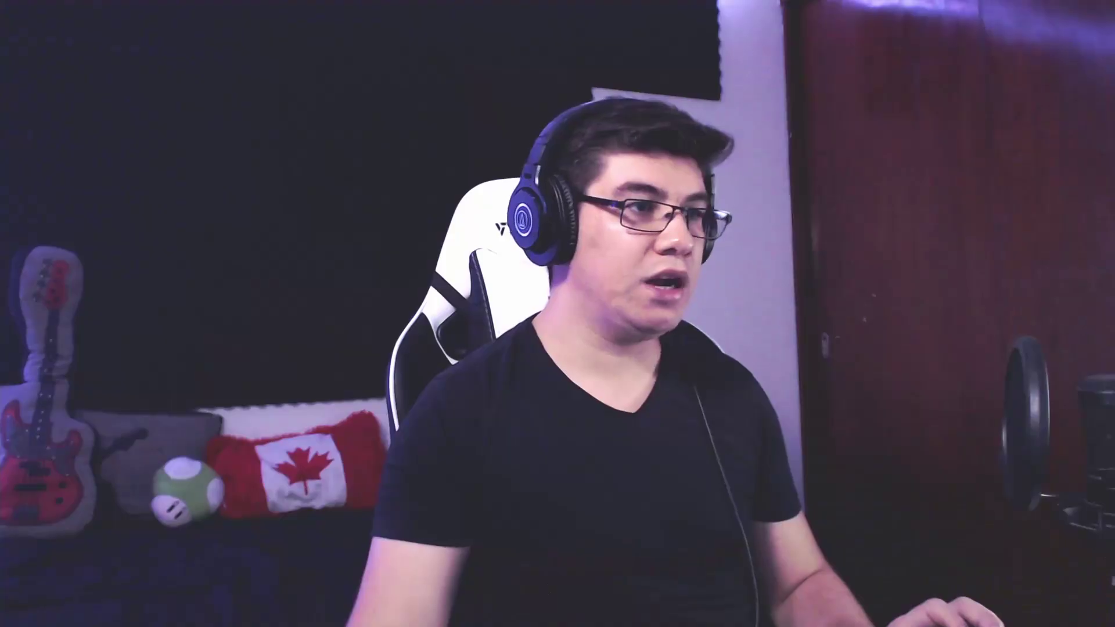
# Place Pattern 1 on the Kick track and the rendered Creepy Piano audio on the Snare track from bar 1, and audition the audio solo.
pyautogui.moveTo(58, 78); pyautogui.dragTo(326, 107)
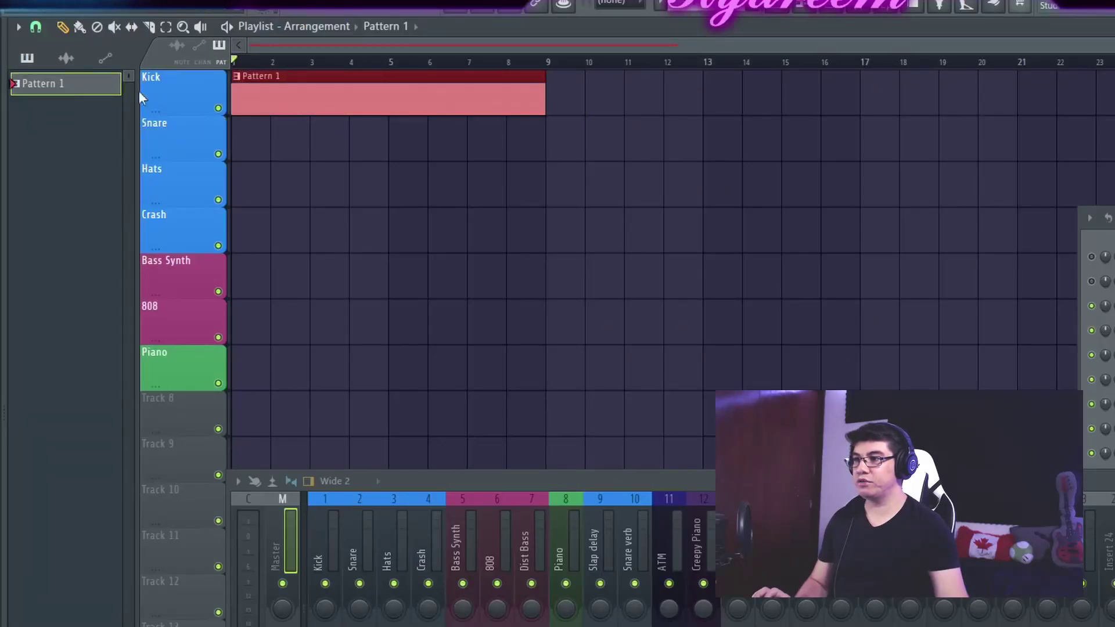
pyautogui.click(71, 59)
pyautogui.moveTo(93, 96); pyautogui.dragTo(299, 150)
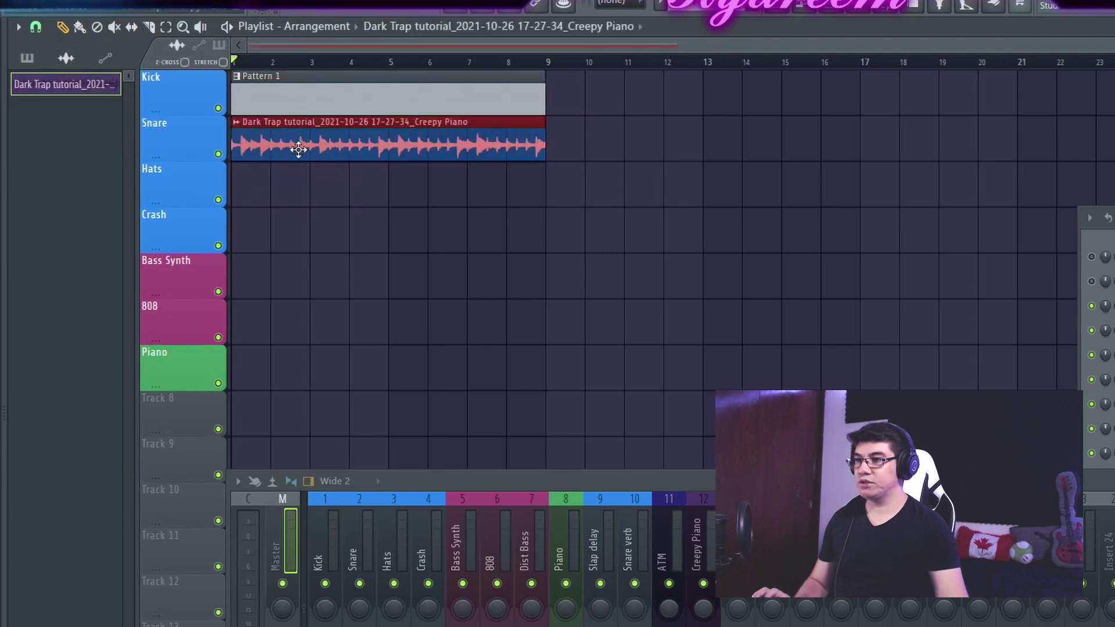
pyautogui.rightClick(219, 155)
pyautogui.press('space')
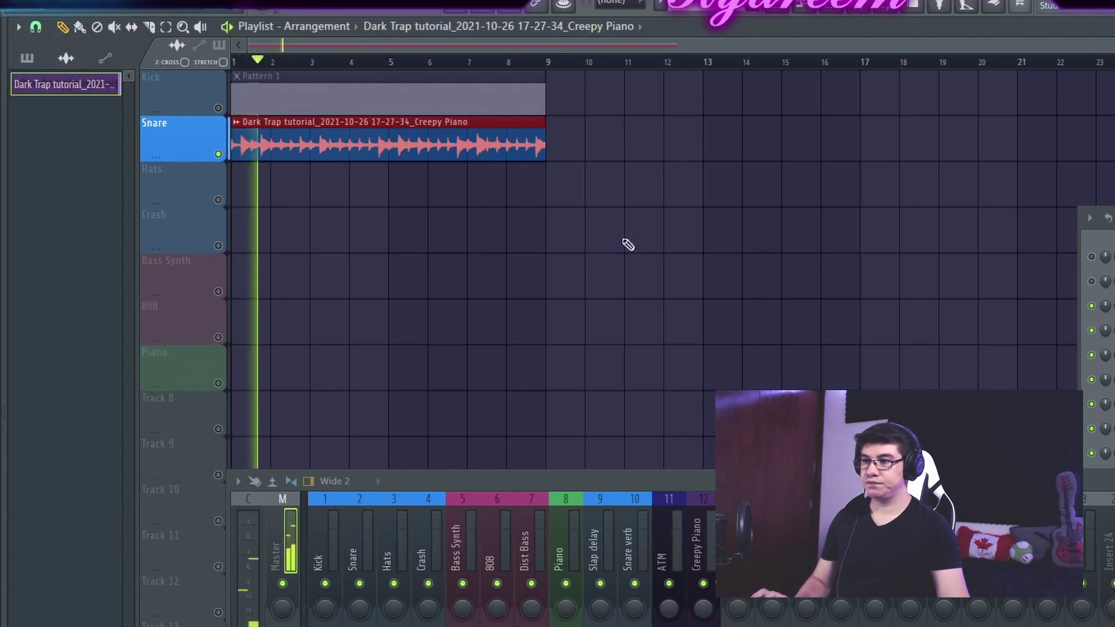
pyautogui.press('space')
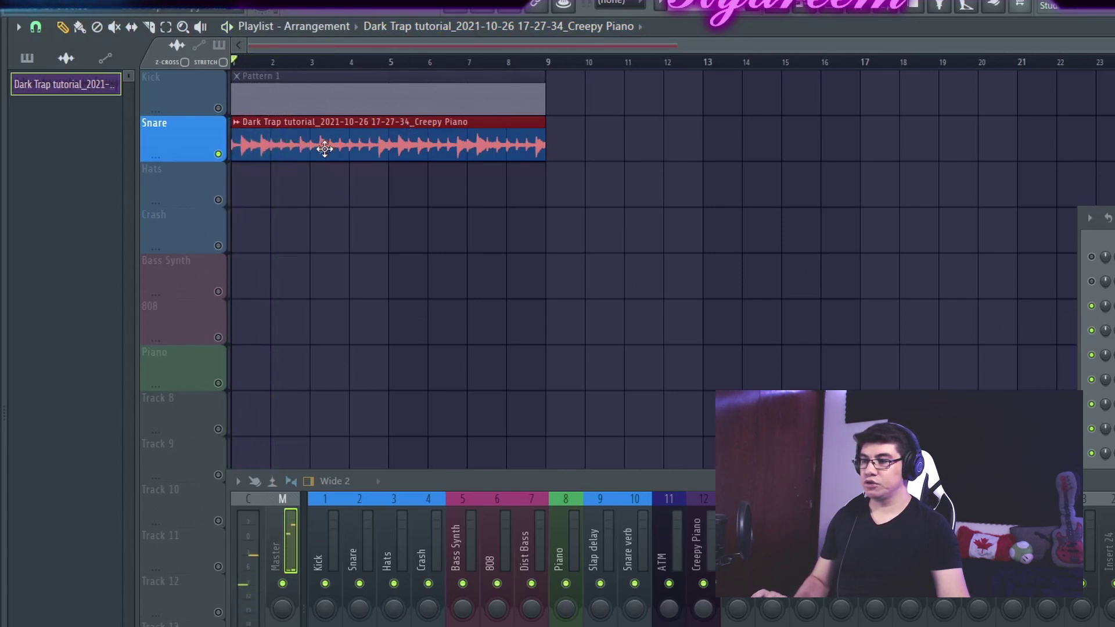
# Reverse the rendered Creepy Piano audio clip on the Snare track and play it back.
pyautogui.doubleClick(323, 149)
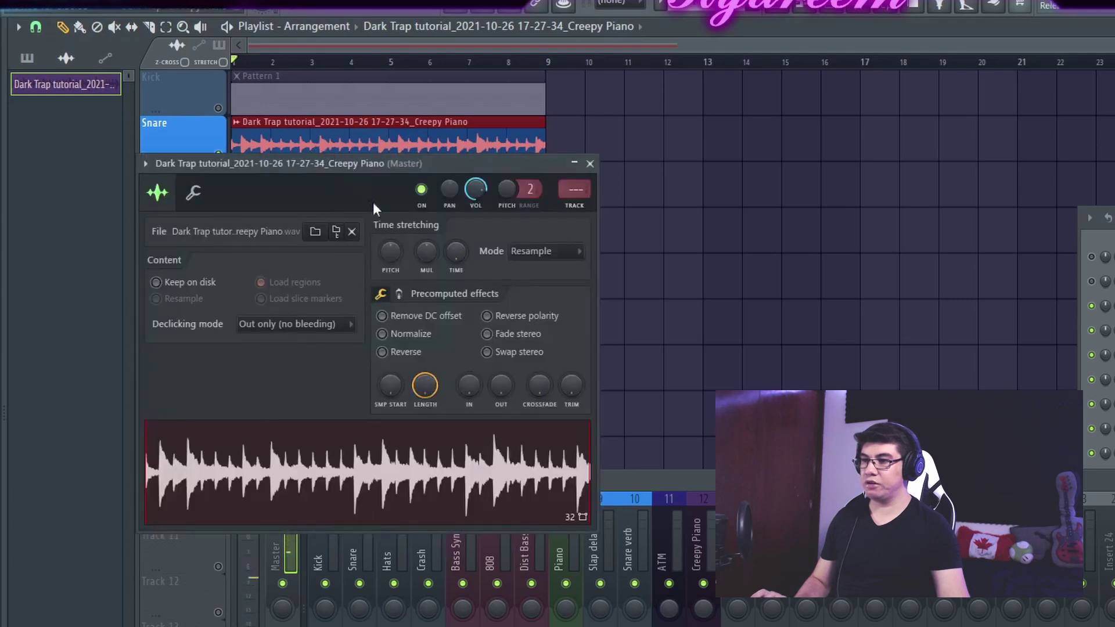
pyautogui.click(384, 352)
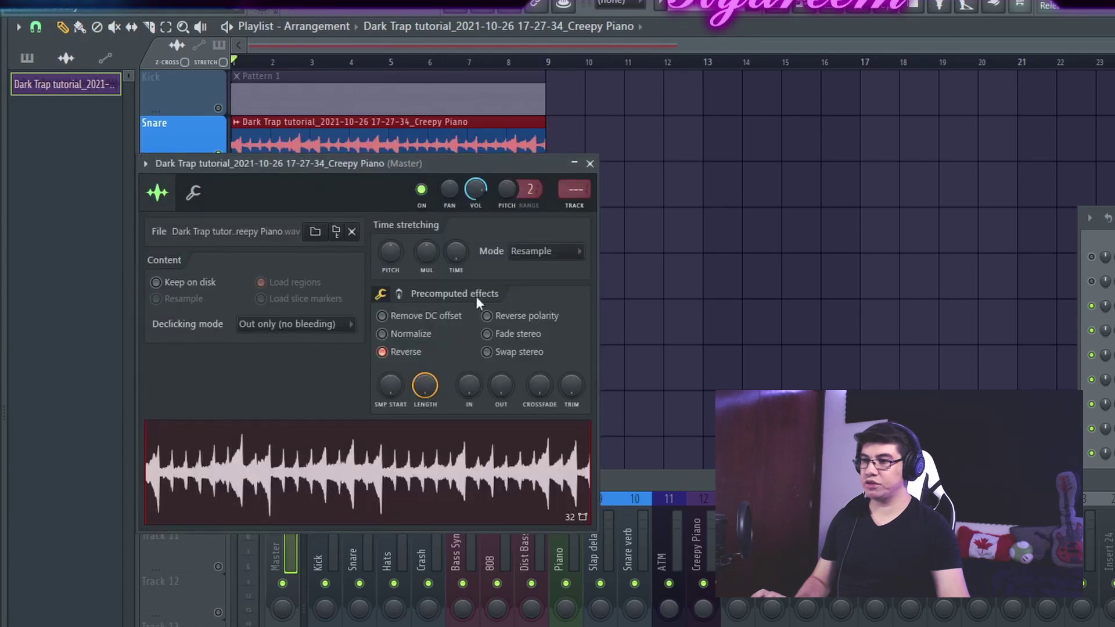
pyautogui.click(590, 164)
pyautogui.press('space')
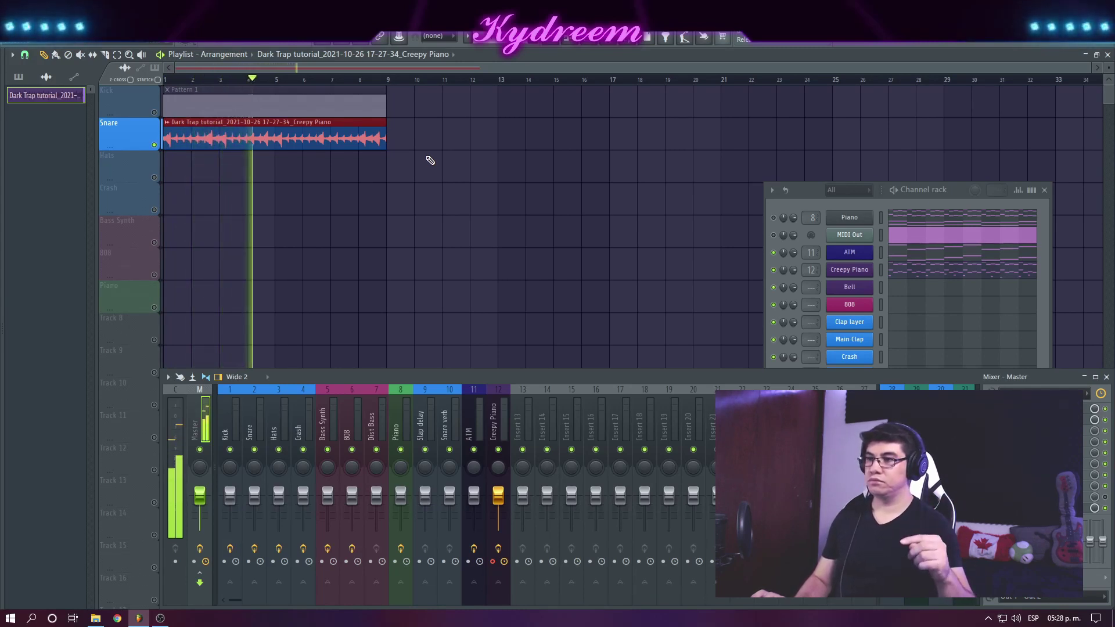
pyautogui.press('space')
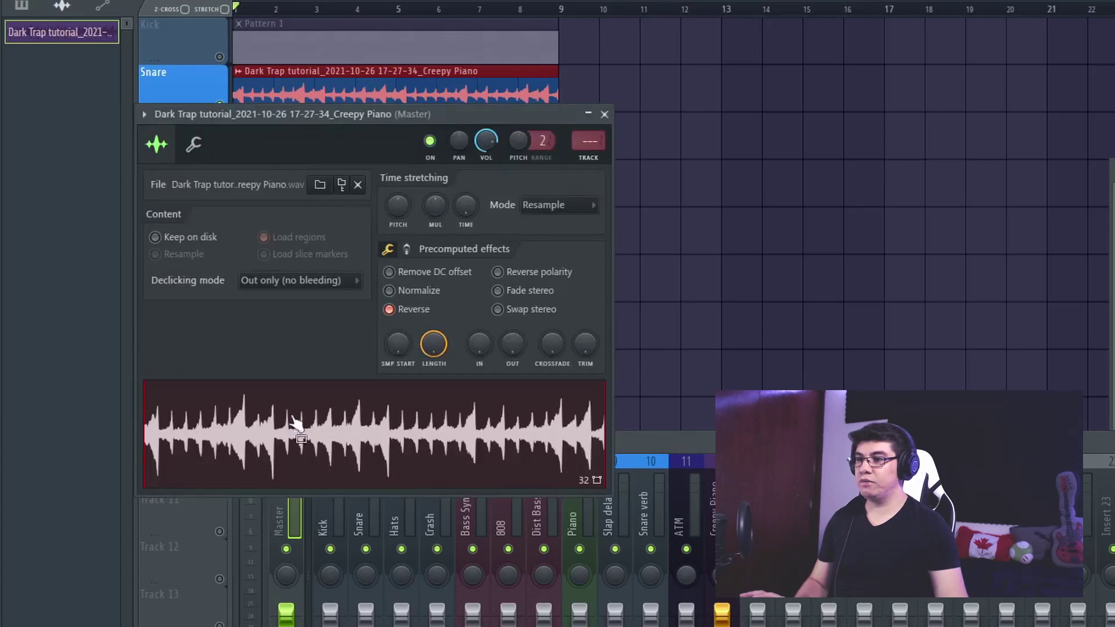
# Open the rendered Creepy Piano sample in the Edison audio editor and resample it to 5000 Hz.
pyautogui.rightClick(292, 418)
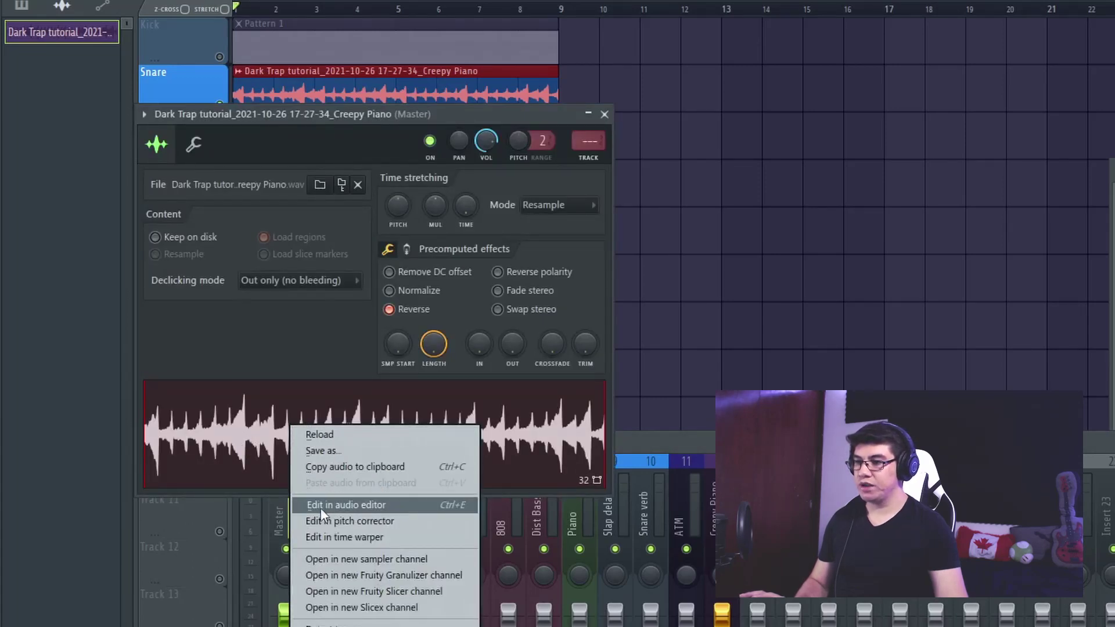
pyautogui.click(379, 504)
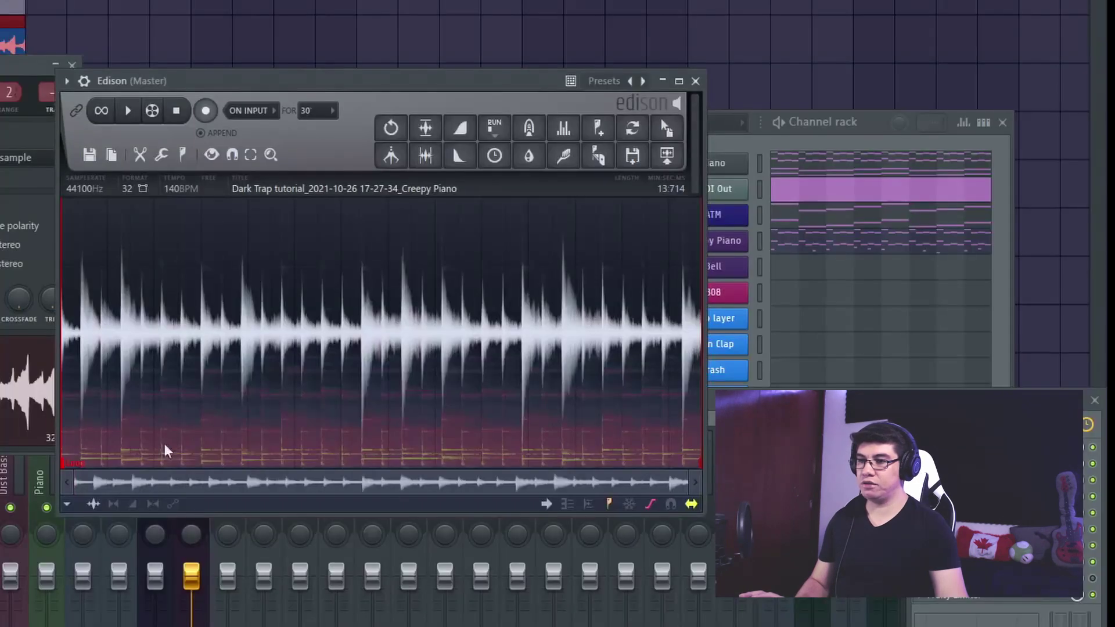
pyautogui.moveTo(287, 87); pyautogui.dragTo(272, 106)
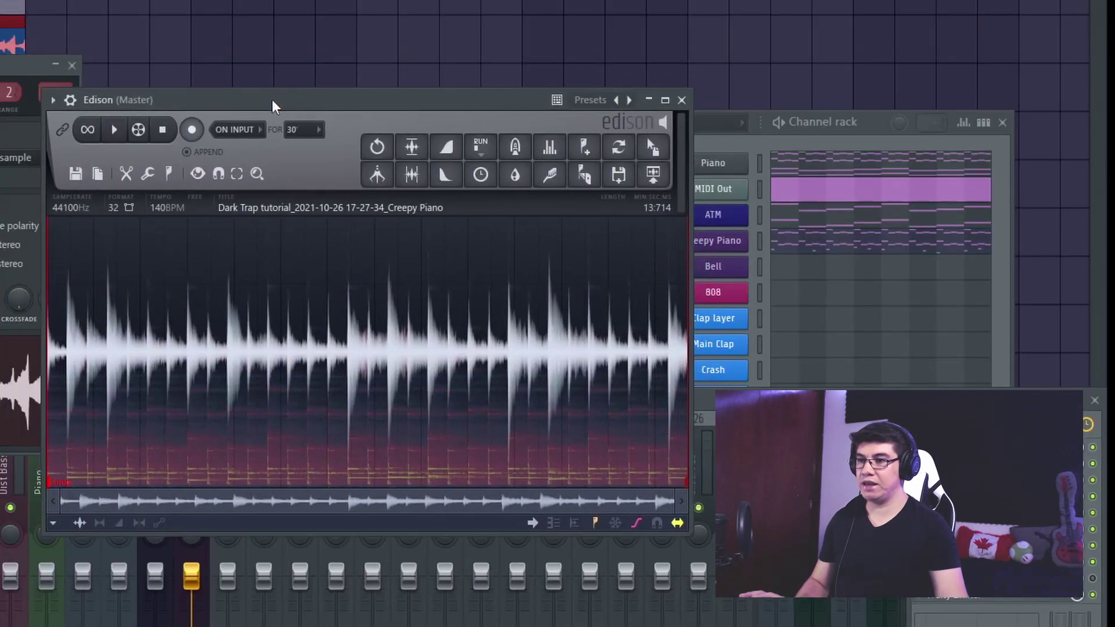
pyautogui.click(69, 213)
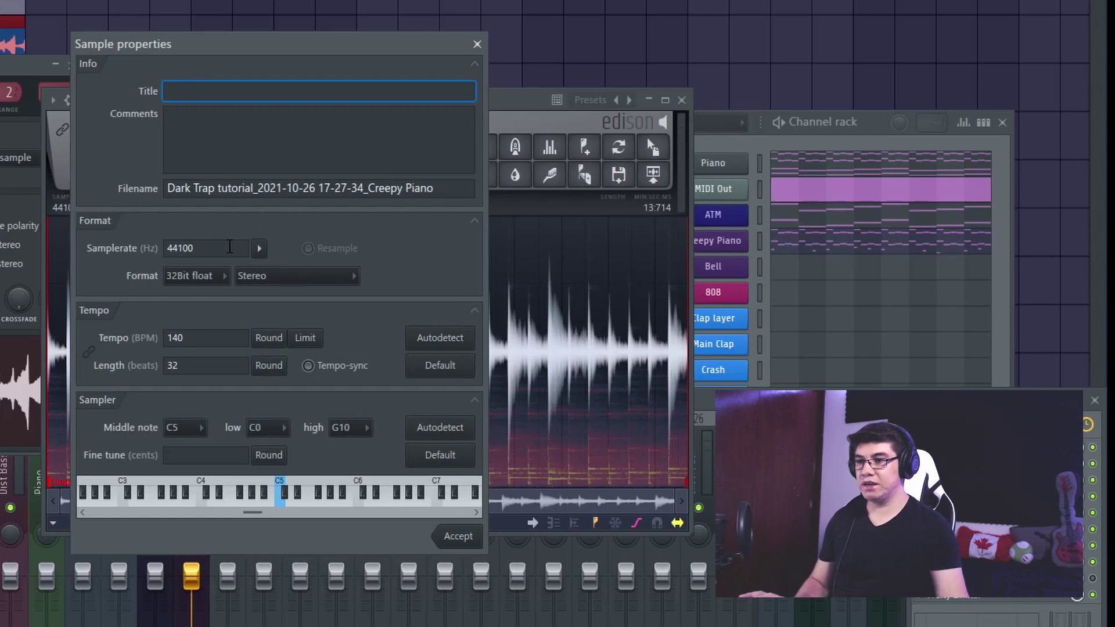
pyautogui.click(228, 247)
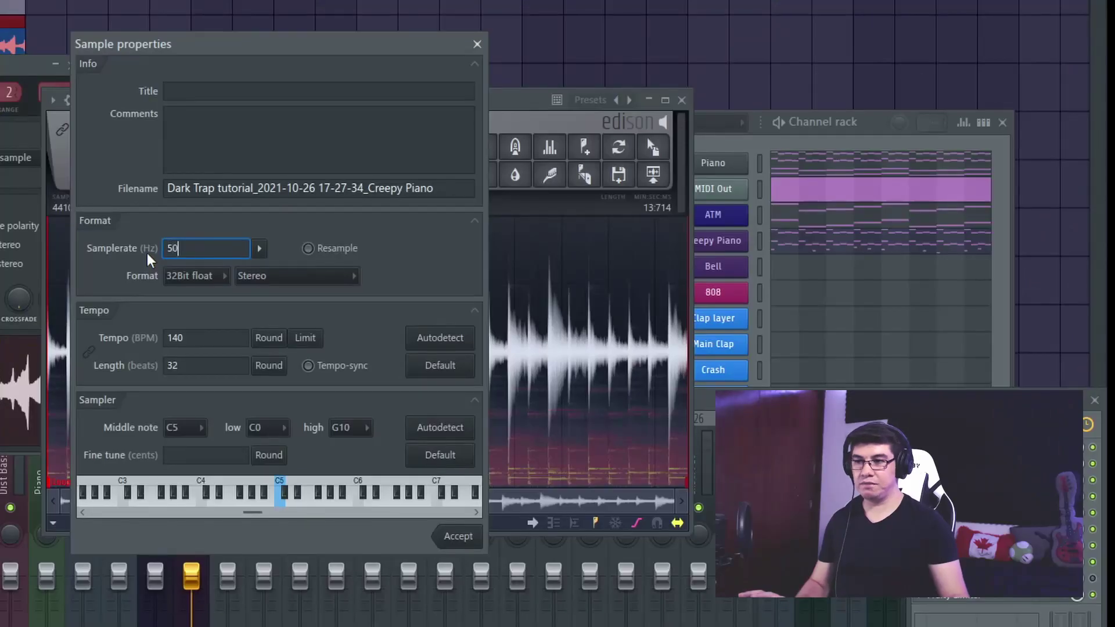
pyautogui.write('000')
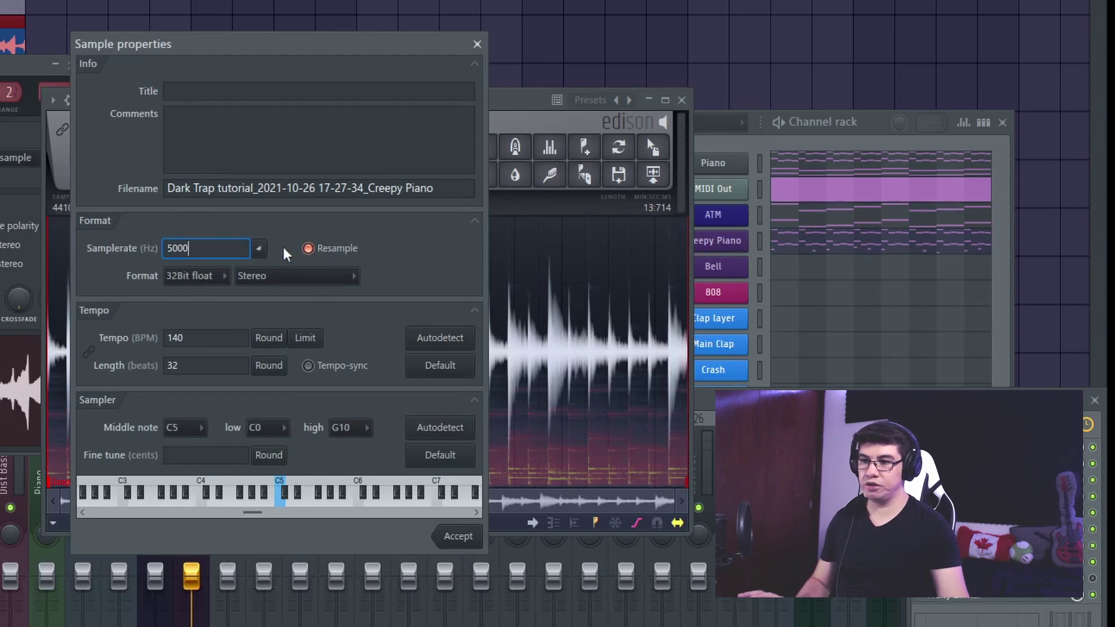
pyautogui.click(457, 543)
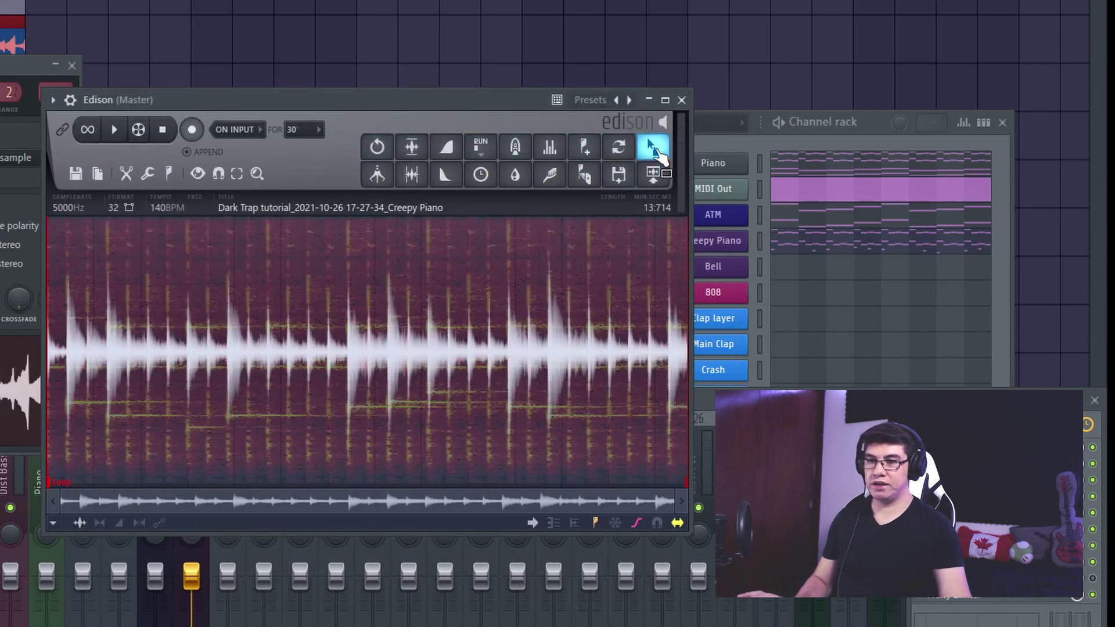
# Bring the resampled audio from Edison into the playlist and align it on the Hats track at bar 1, closing the sample windows.
pyautogui.moveTo(652, 150)
pyautogui.mouseDown()
pyautogui.moveTo(630, 113)
pyautogui.moveTo(438, 66)
pyautogui.moveTo(667, 155)
pyautogui.mouseUp()
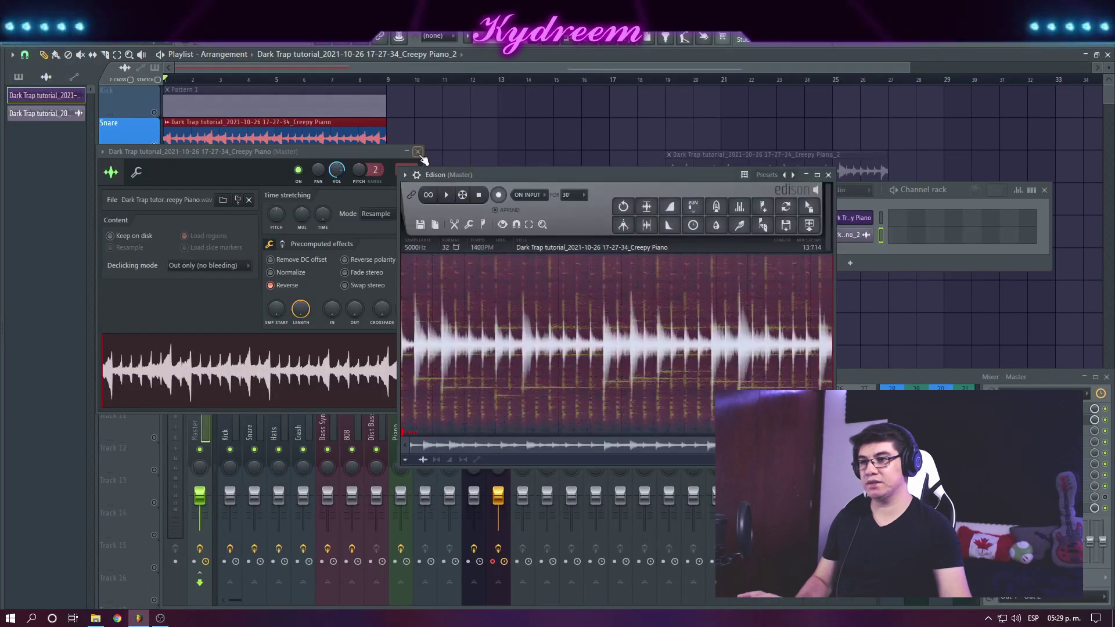
pyautogui.click(418, 152)
pyautogui.click(828, 175)
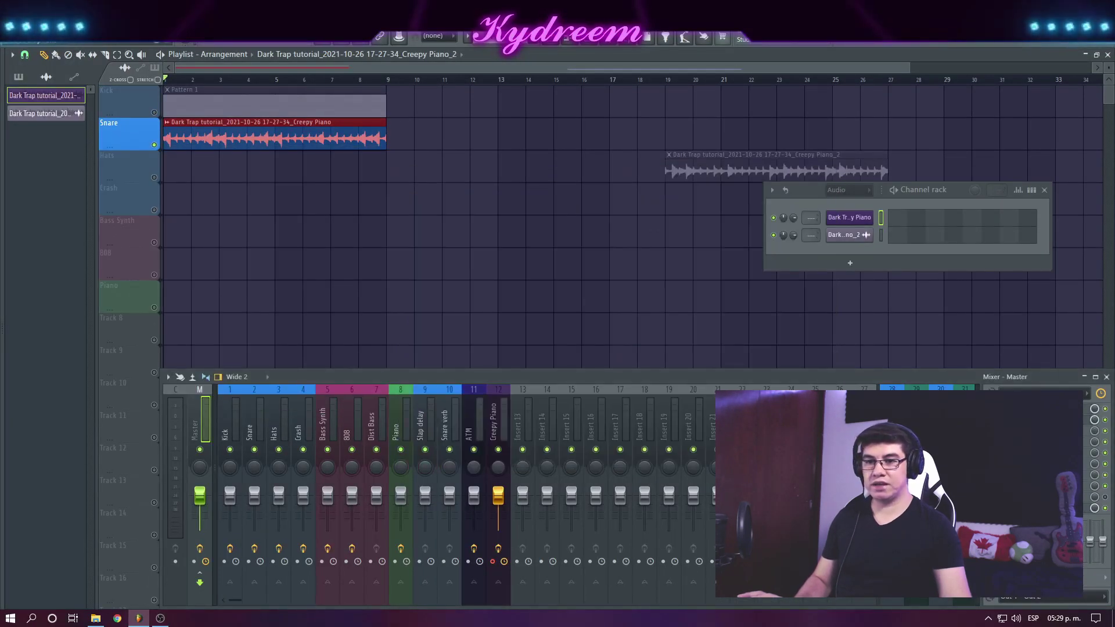
pyautogui.click(992, 420)
pyautogui.click(1005, 348)
pyautogui.click(613, 349)
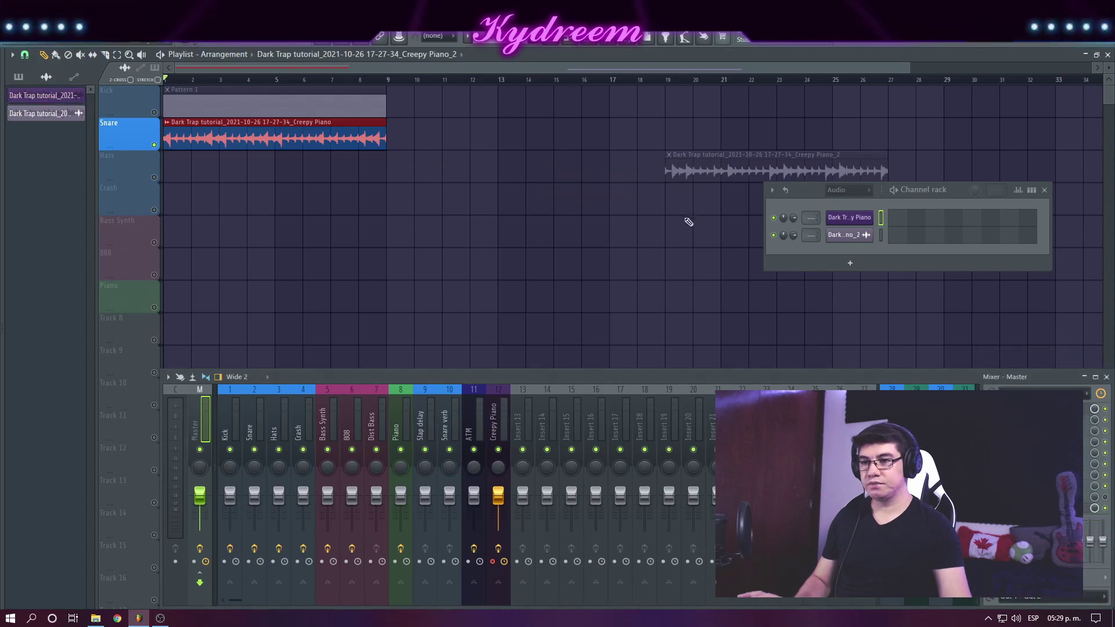
pyautogui.moveTo(675, 167); pyautogui.dragTo(174, 167)
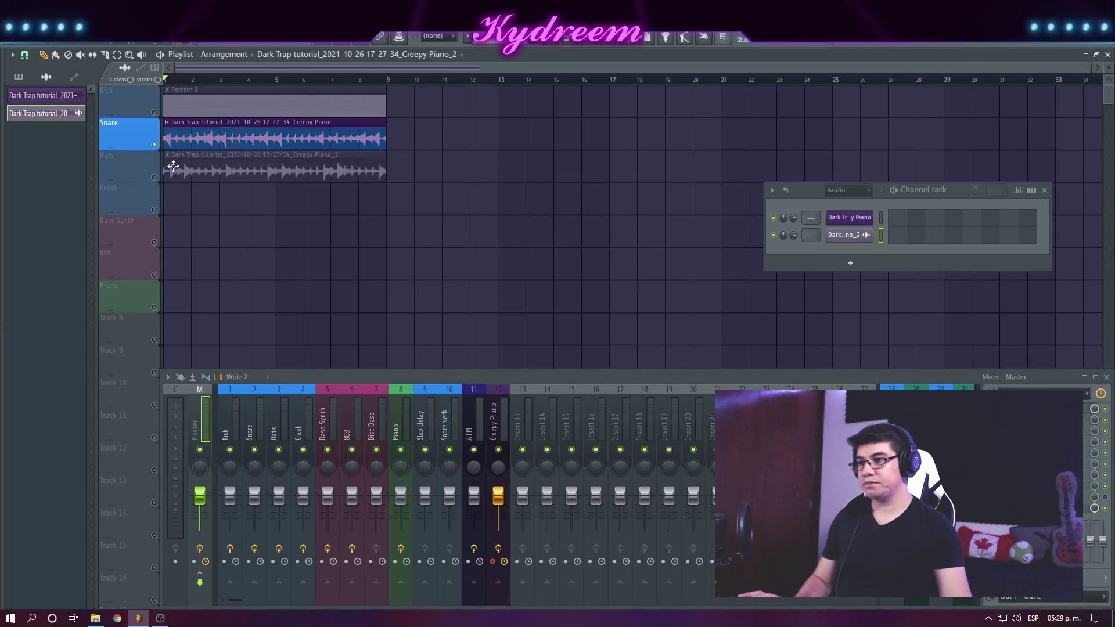
# Reverse the 5000 Hz Creepy Piano clip on the Hats track and compare it with the Snare track clip by soloing.
pyautogui.doubleClick(230, 174)
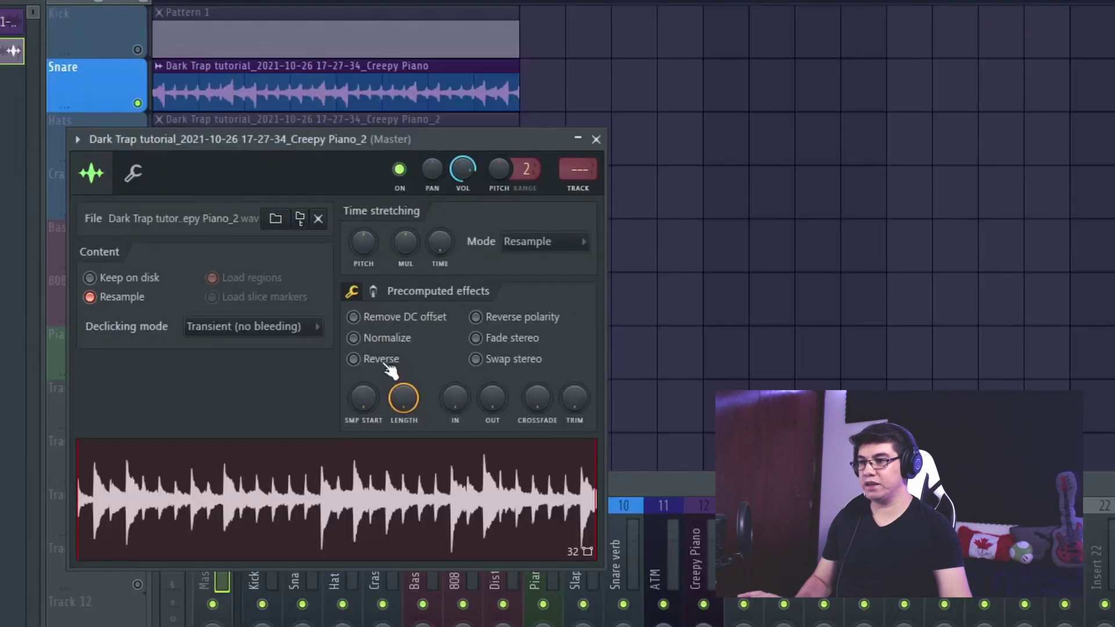
pyautogui.click(285, 300)
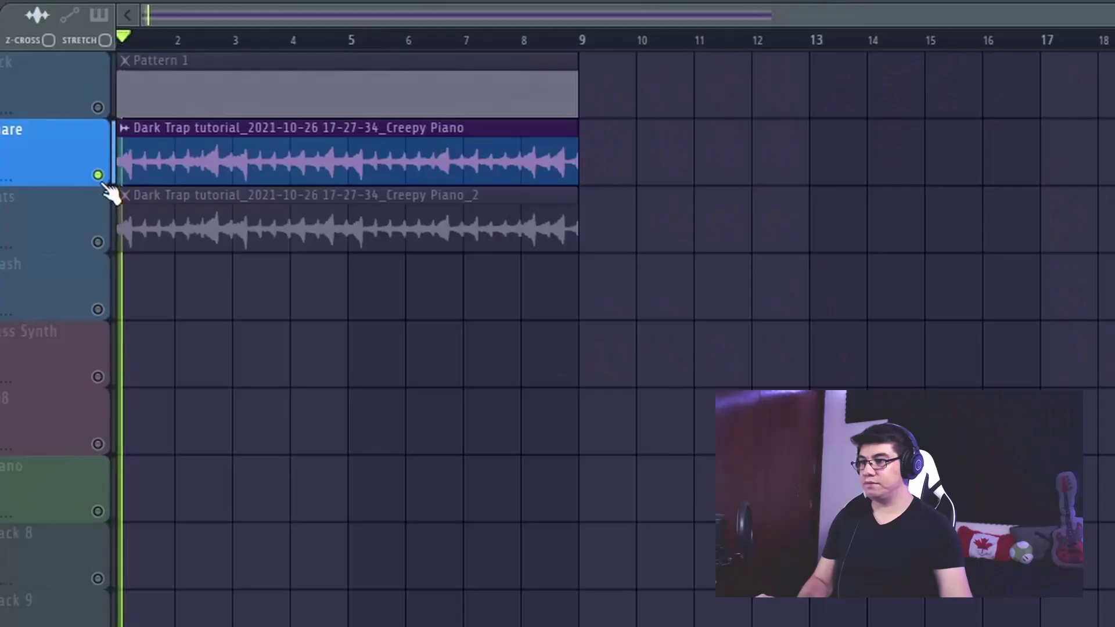
pyautogui.rightClick(98, 242)
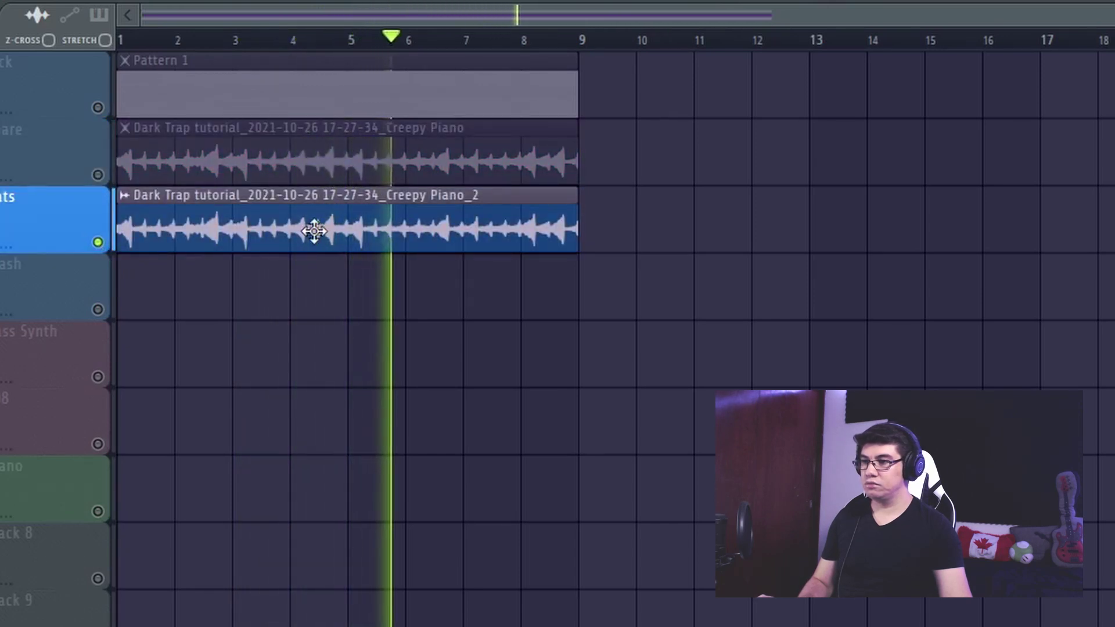
pyautogui.press('space')
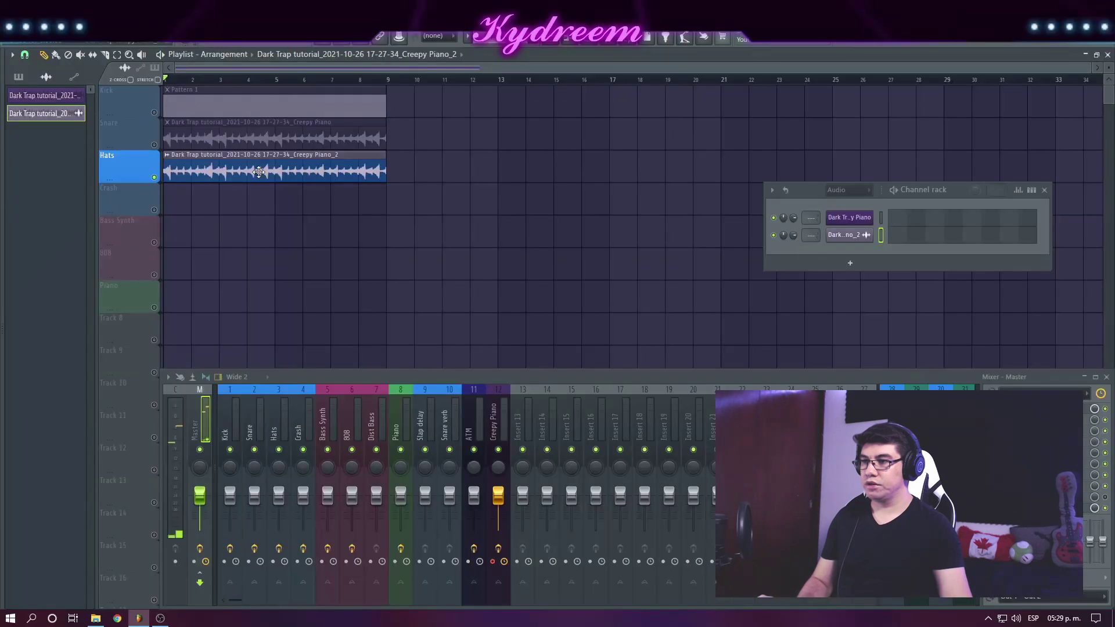
# Reset the time-stretching pitch of the Creepy Piano_2 clip on the Hats track and route it to mixer track 13.
pyautogui.doubleClick(314, 231)
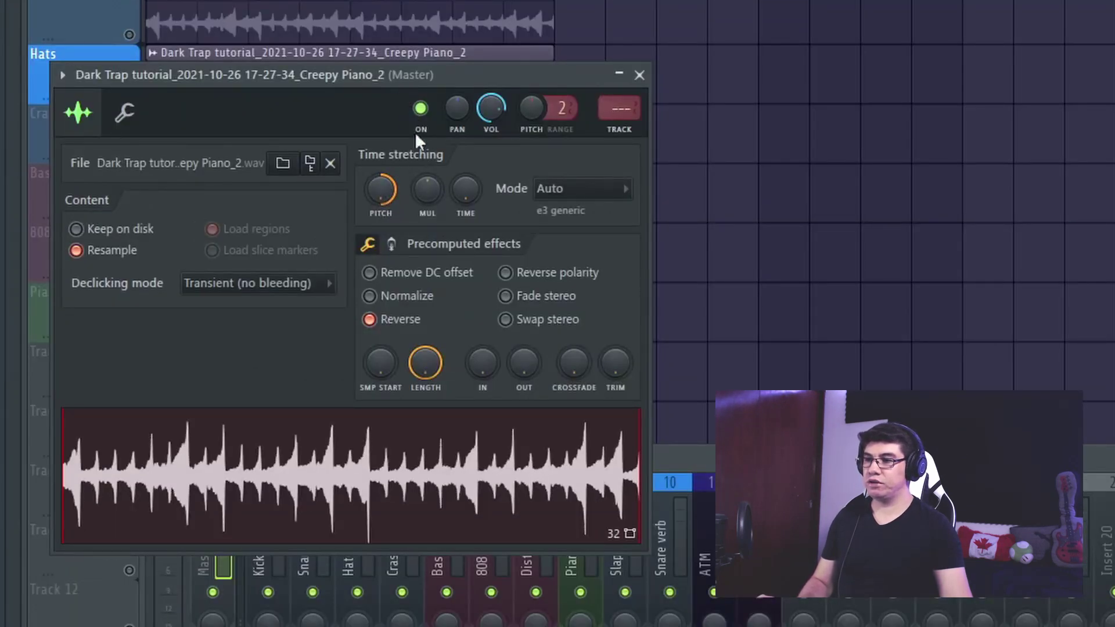
pyautogui.rightClick(380, 193)
pyautogui.click(400, 205)
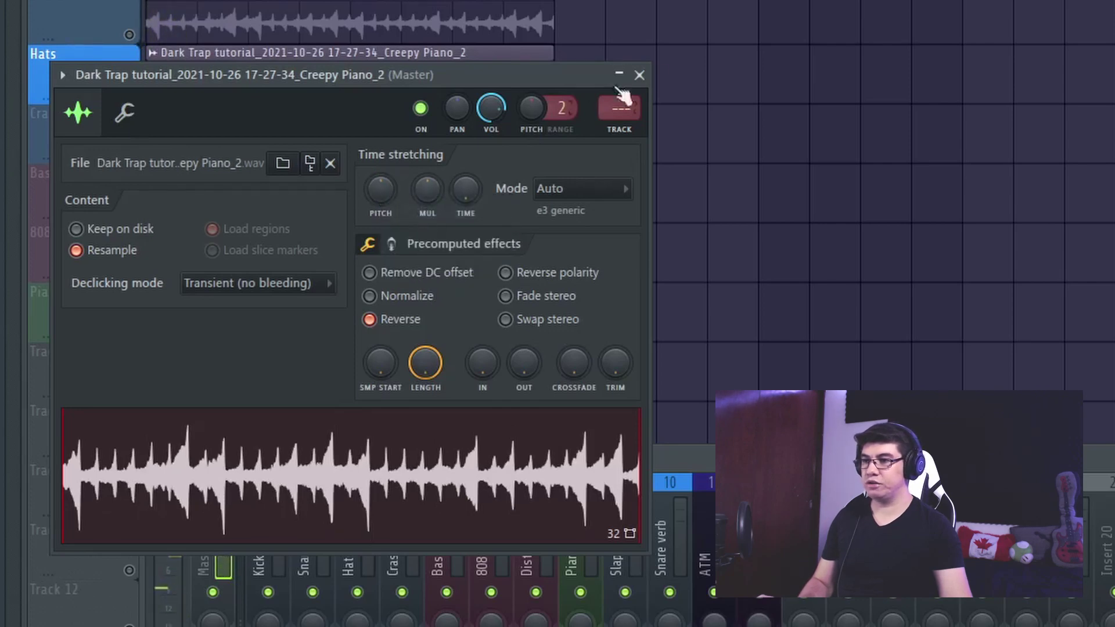
pyautogui.click(639, 75)
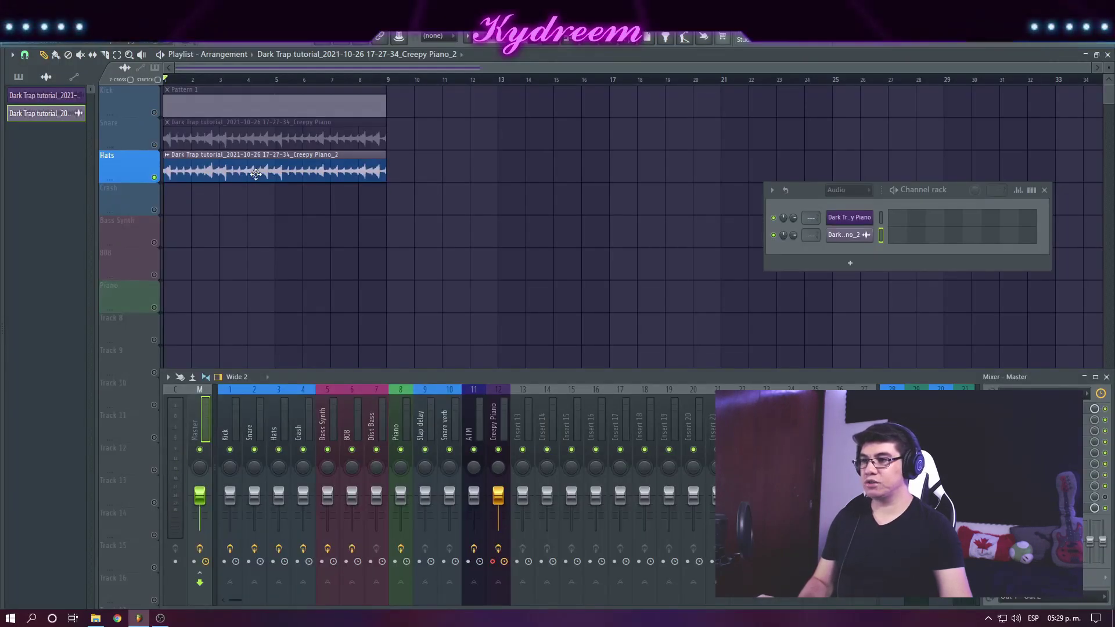
pyautogui.doubleClick(255, 173)
pyautogui.hotkey('ctrl', 'l')
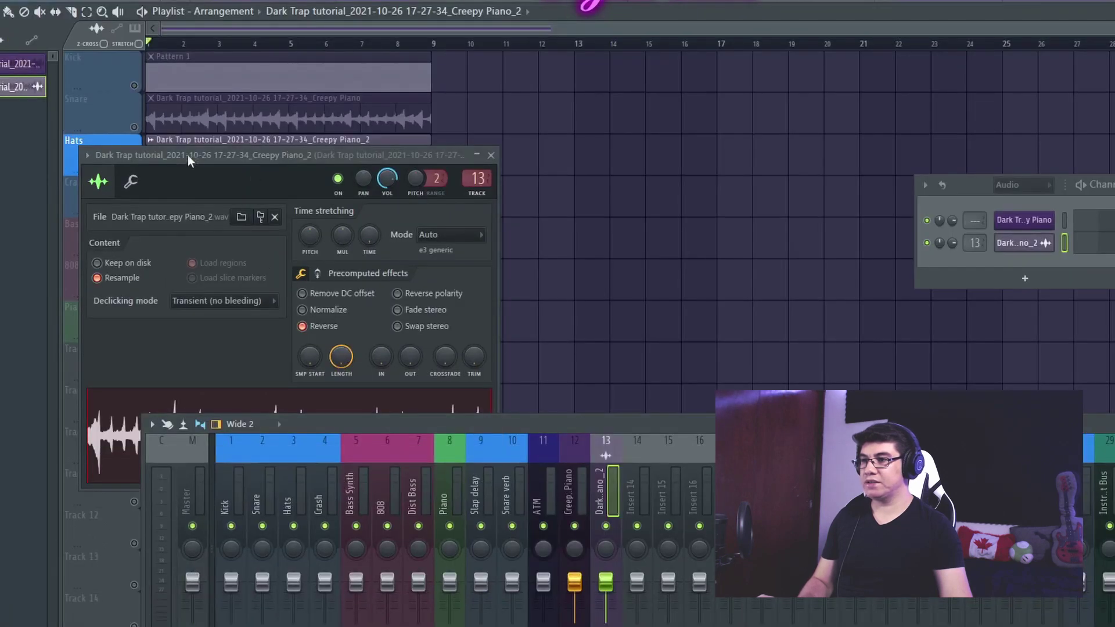
# Re-enable the Snare track in the playlist and mute the Creepy Piano clip on it.
pyautogui.click(157, 123)
pyautogui.press('t')
pyautogui.click(204, 123)
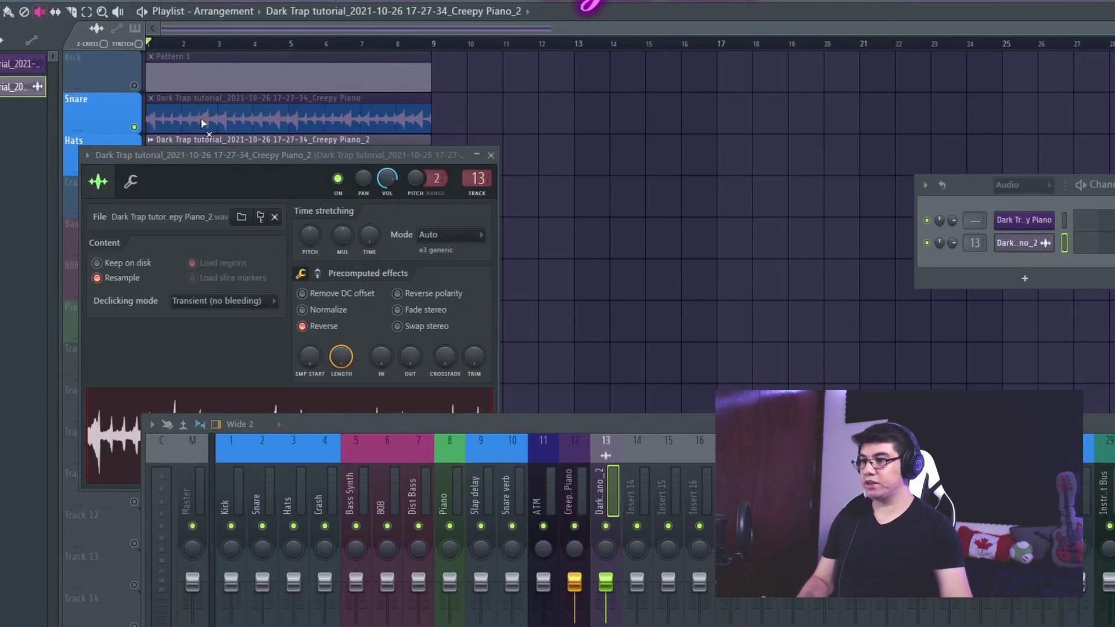
pyautogui.click(451, 154)
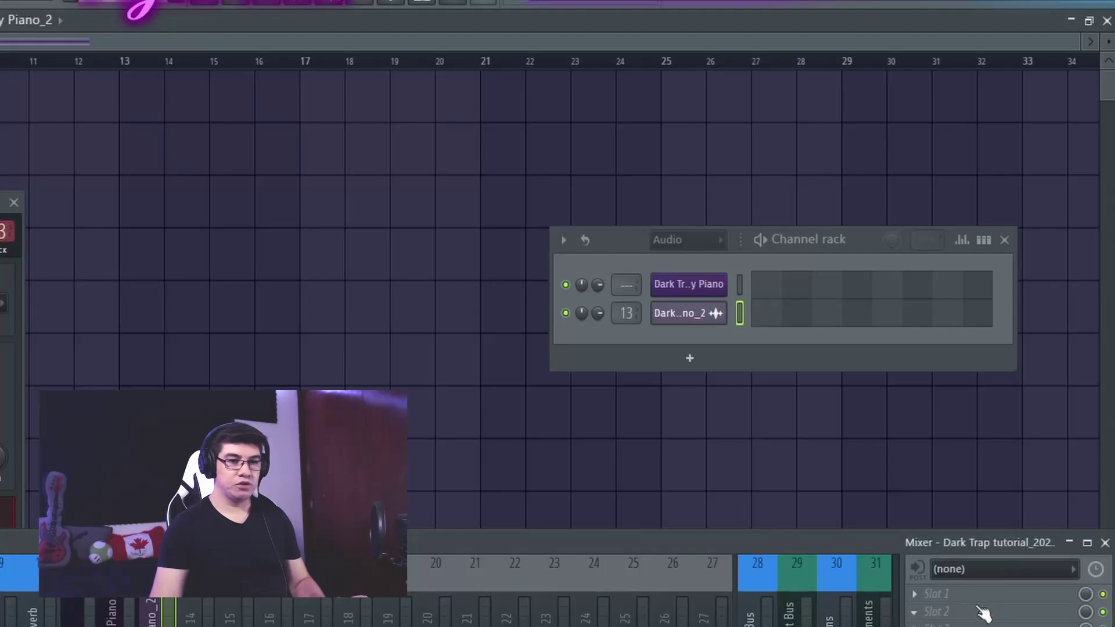
# Insert Fruity Parametric EQ 2 on mixer track 13 and move its window fully into view.
pyautogui.click(917, 607)
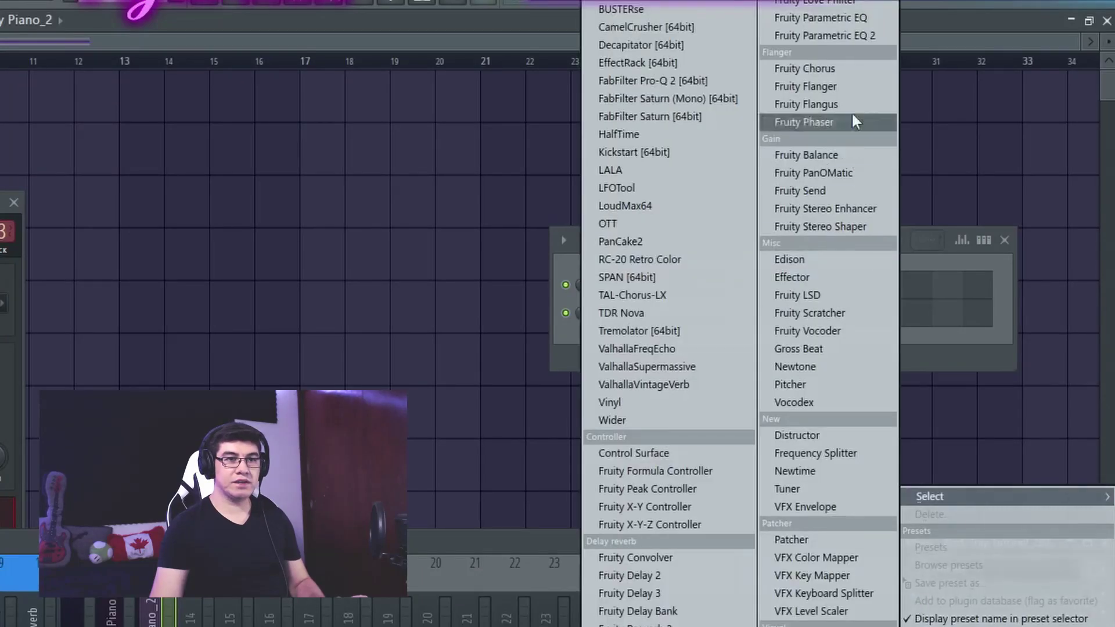
pyautogui.click(849, 37)
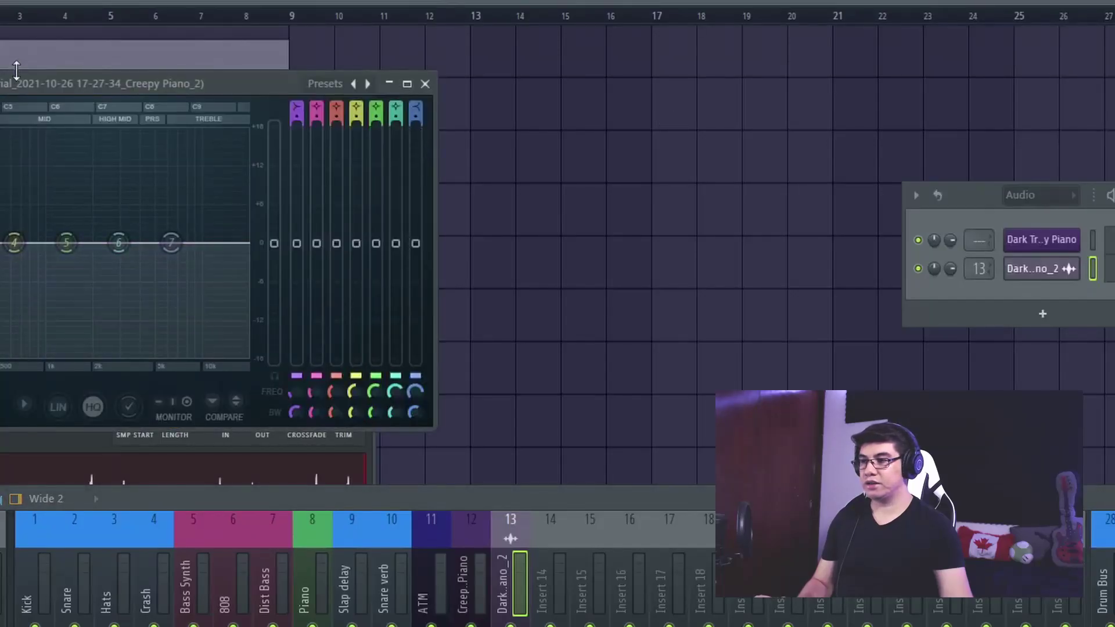
pyautogui.moveTo(44, 85); pyautogui.dragTo(308, 85)
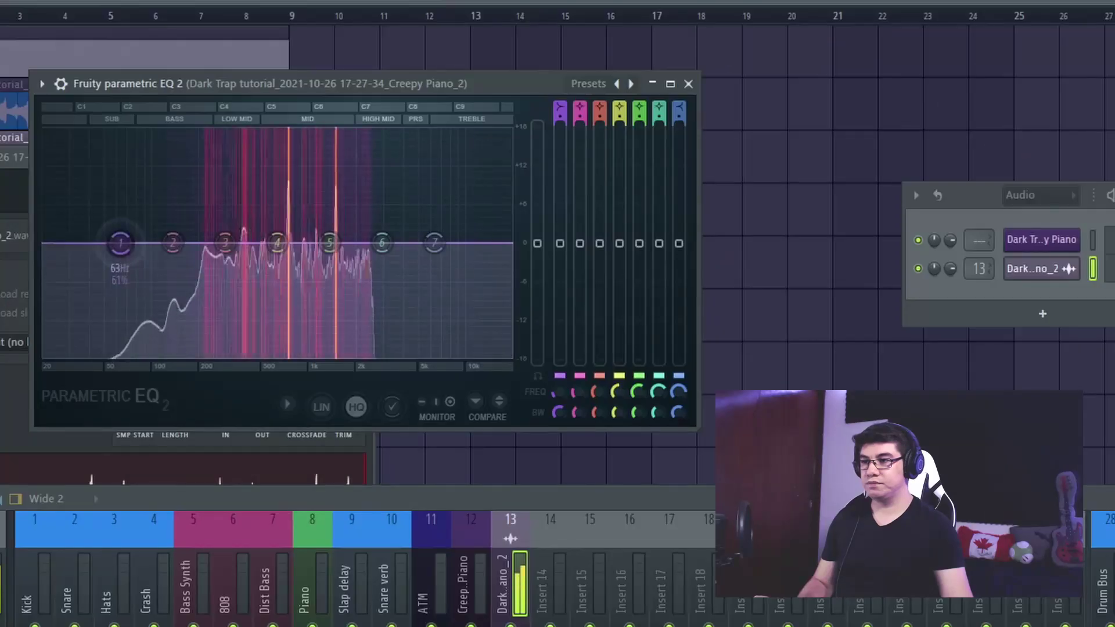
# Cut the lows with EQ band 1, dip the low mids with band 3 and notch about 1498 Hz with band 5.
pyautogui.moveTo(120, 243); pyautogui.dragTo(151, 354)
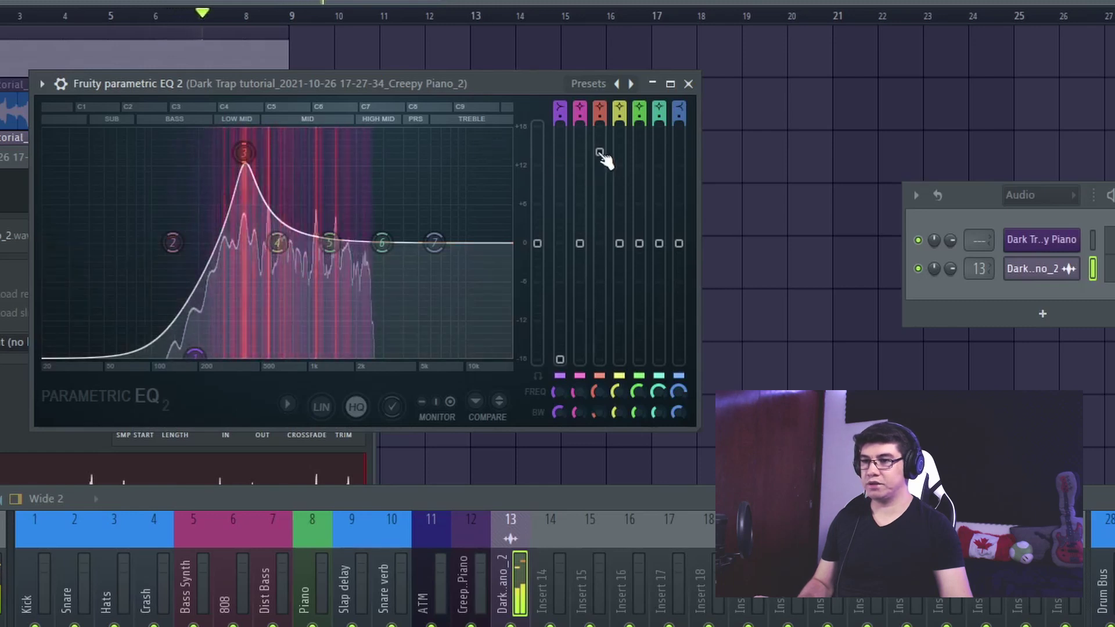
pyautogui.moveTo(601, 154); pyautogui.dragTo(599, 221)
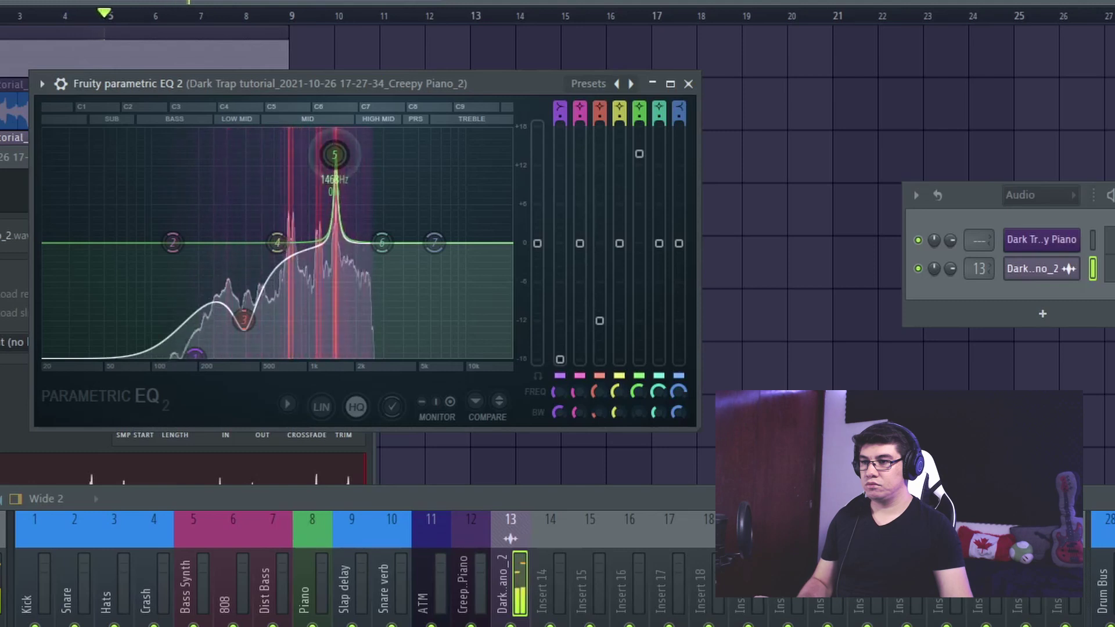
pyautogui.moveTo(639, 155); pyautogui.dragTo(638, 243)
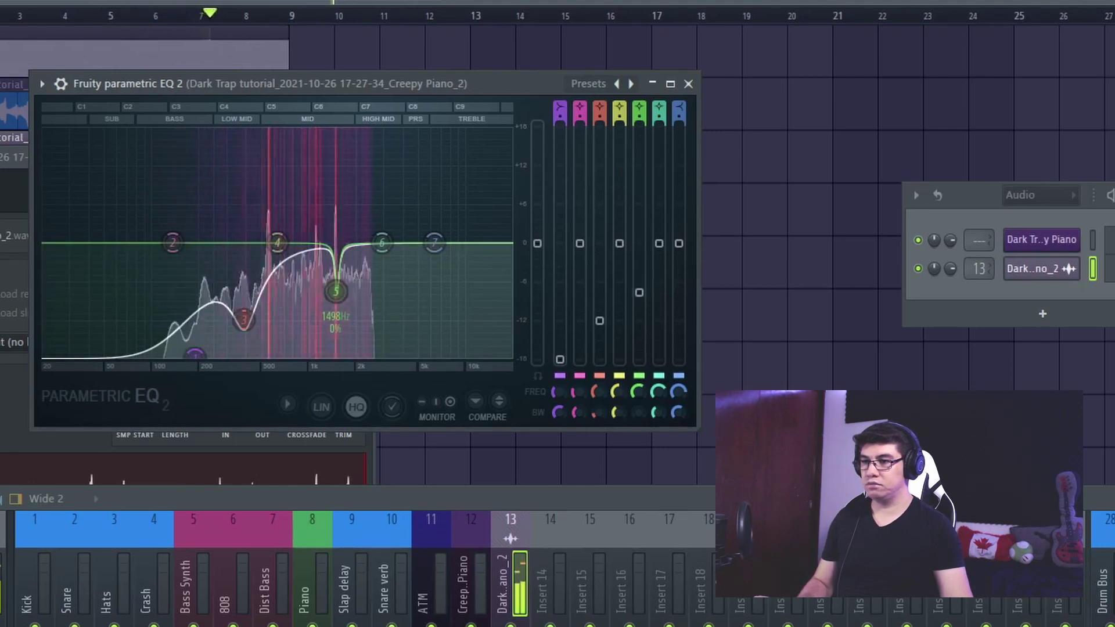
pyautogui.click(691, 83)
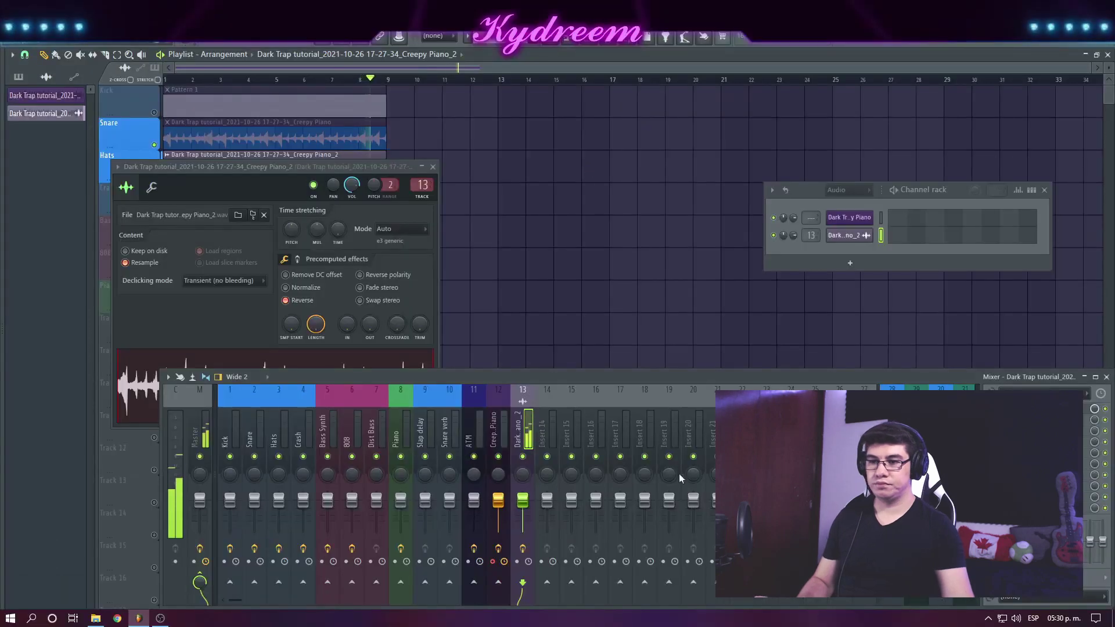
pyautogui.click(433, 167)
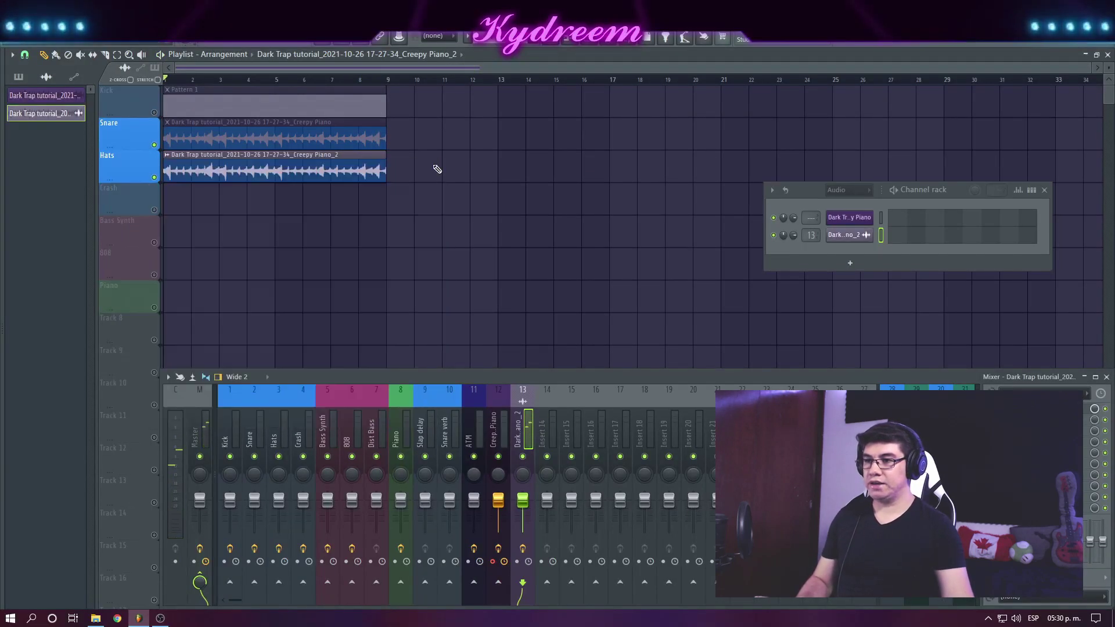
# Unmute the Kick track and play the arrangement, muting and restoring the Creepy Piano mixer track to compare.
pyautogui.click(155, 112)
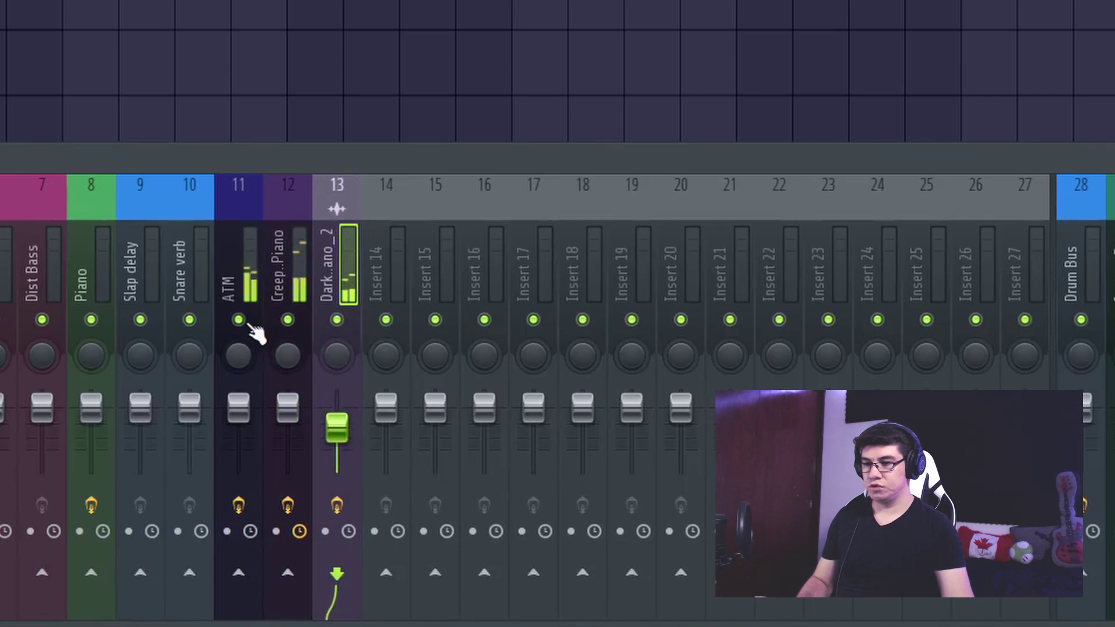
pyautogui.moveTo(239, 320); pyautogui.dragTo(310, 321)
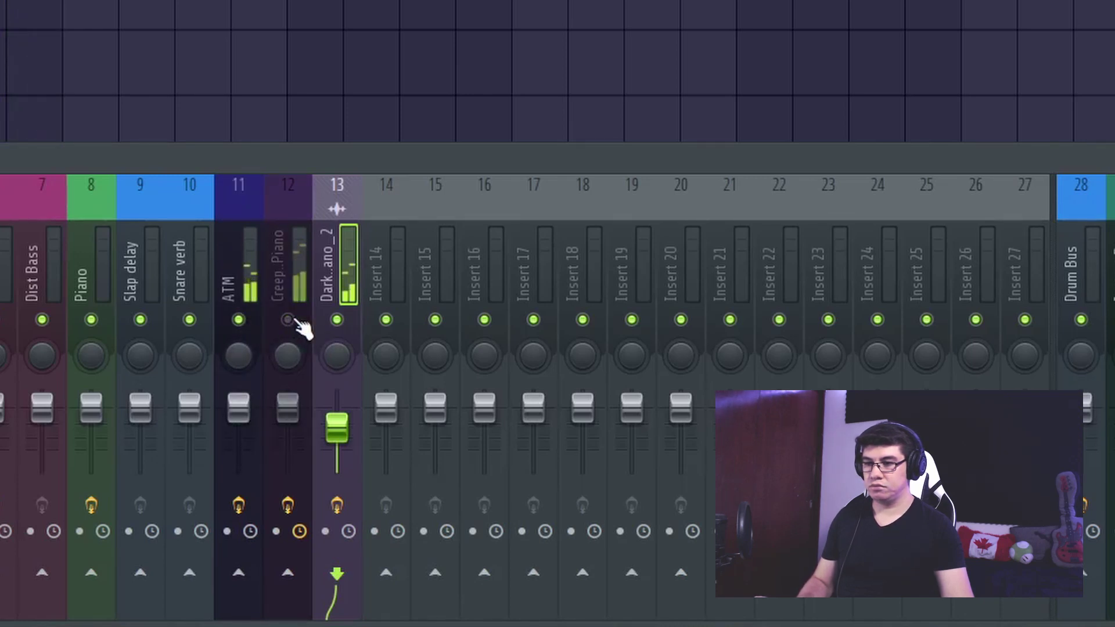
pyautogui.click(288, 320)
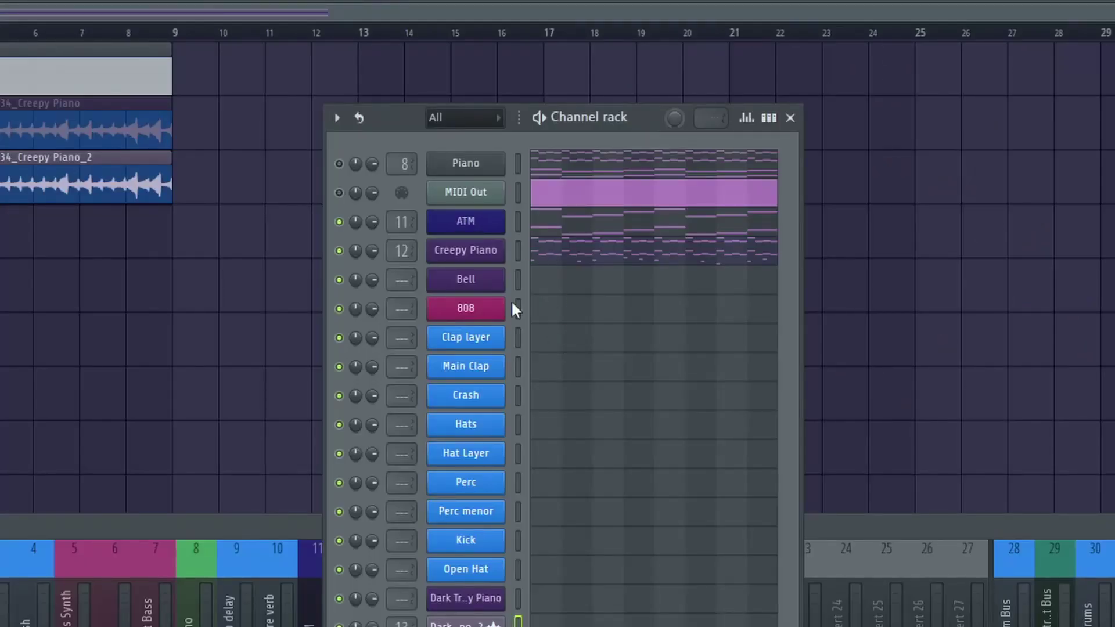
# Copy all the F#6, D6 and C#6 notes from the Creepy Piano piano roll into the Bell channel.
pyautogui.click(455, 280)
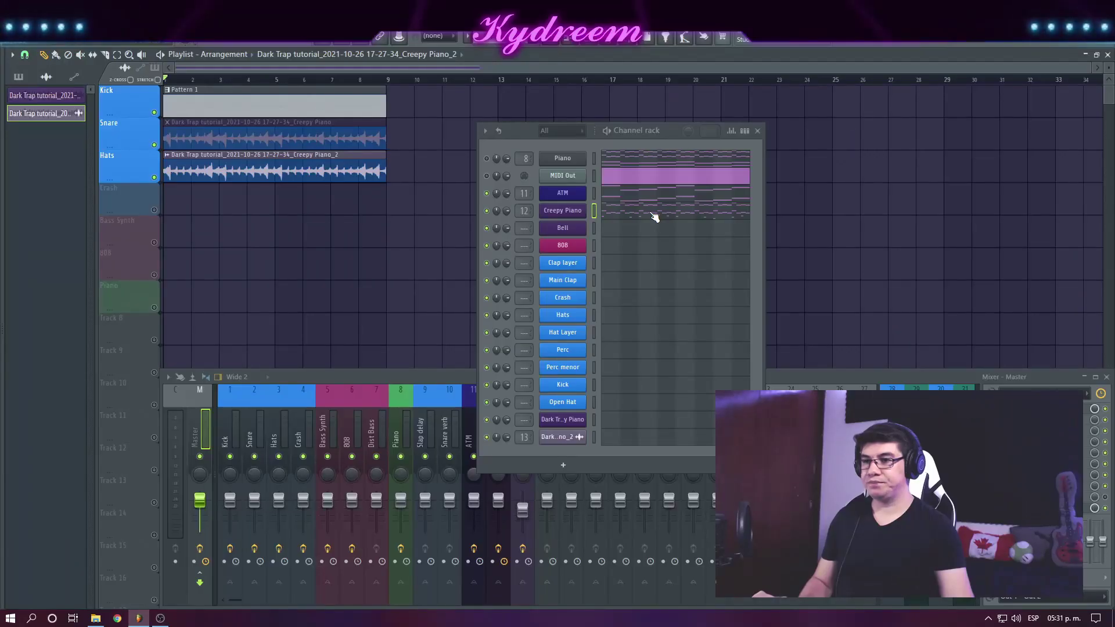
pyautogui.click(618, 208)
pyautogui.moveTo(514, 131); pyautogui.dragTo(613, 441)
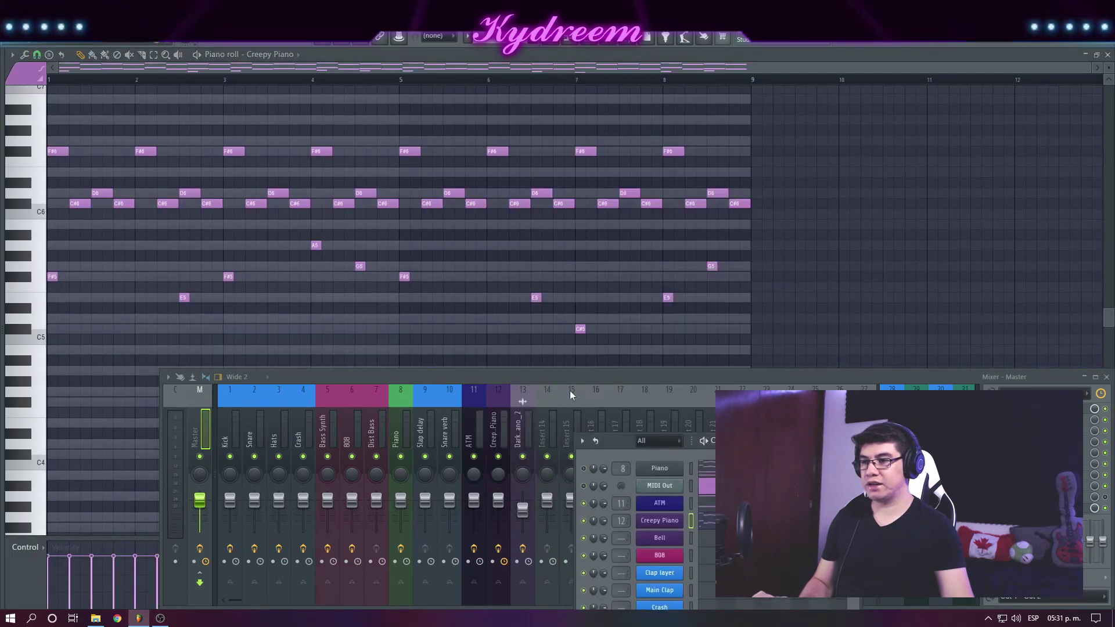
pyautogui.scroll(3, 480, 273)
pyautogui.scroll(2, 544, 254)
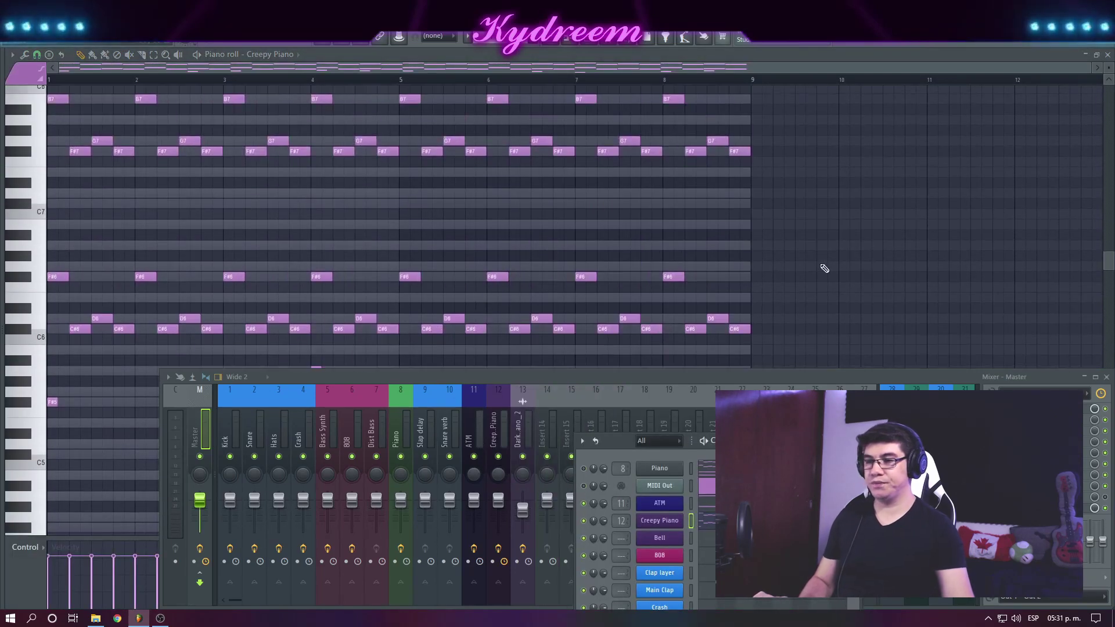
pyautogui.scroll(-1, 758, 246)
pyautogui.moveTo(808, 200); pyautogui.dragTo(201, 322)
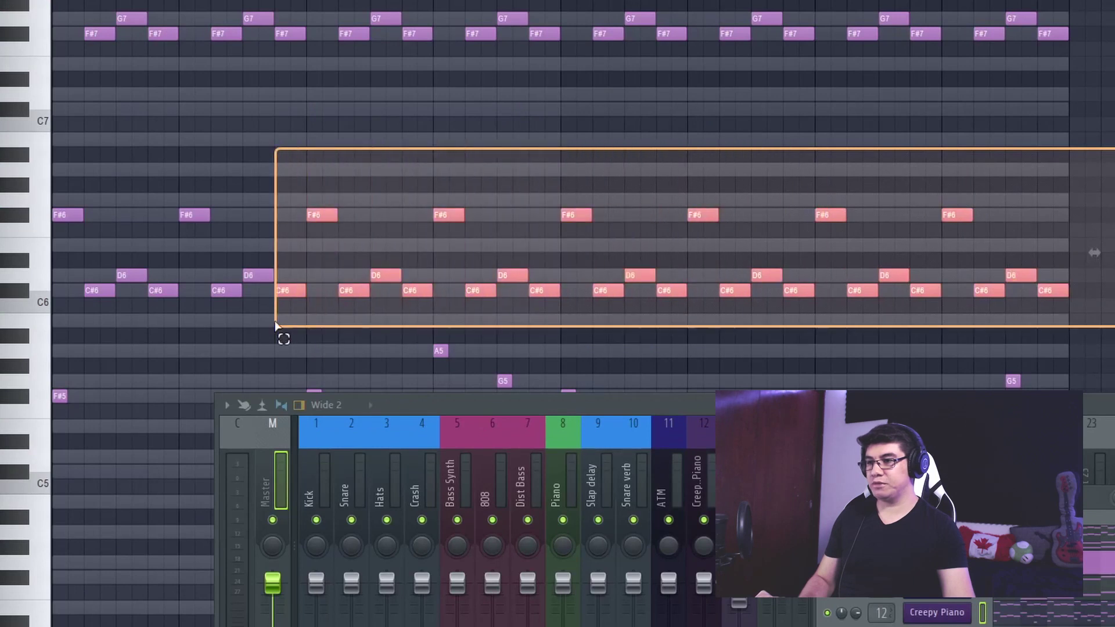
pyautogui.moveTo(276, 325); pyautogui.dragTo(52, 330)
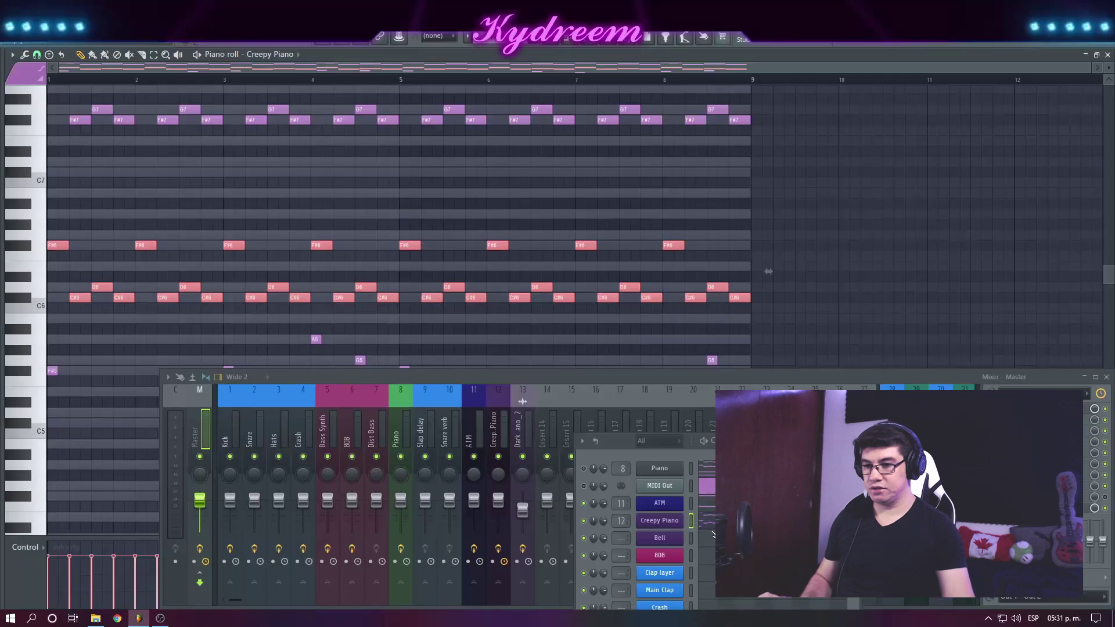
pyautogui.click(704, 538)
pyautogui.hotkey('ctrl', 'v')
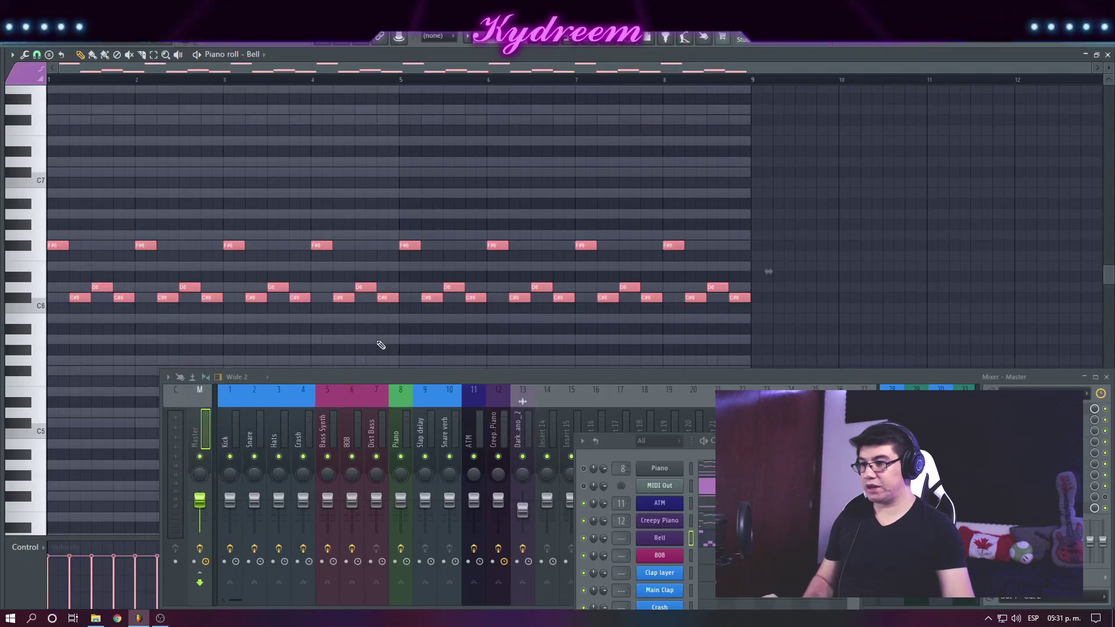
# Play back the pattern with the Bell part and route the Bell channel to mixer track 14.
pyautogui.press('space')
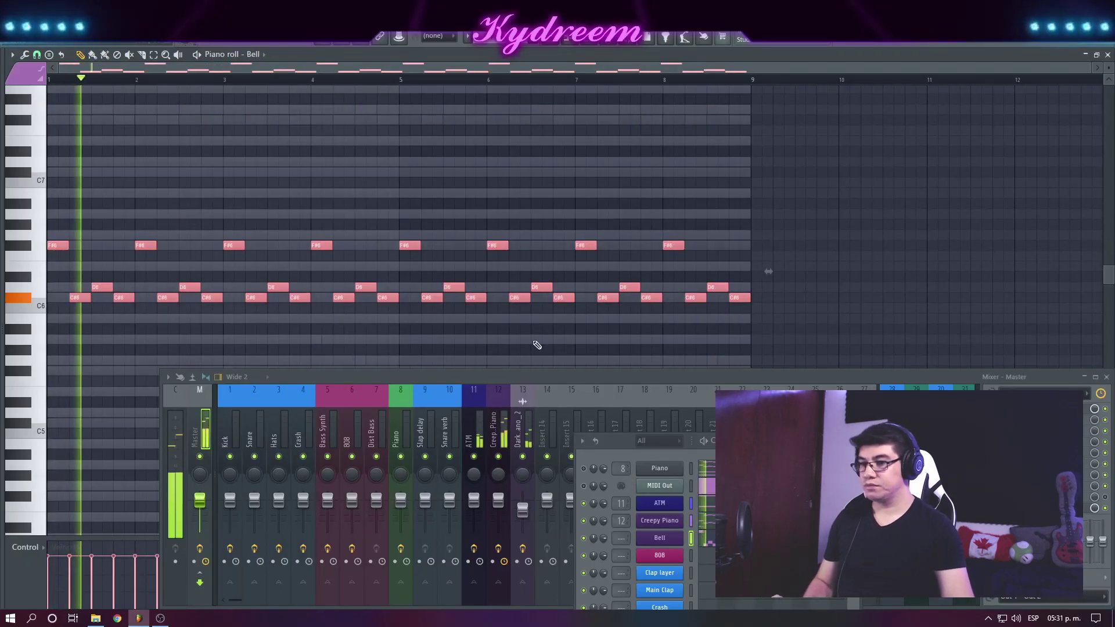
pyautogui.moveTo(613, 443); pyautogui.dragTo(427, 273)
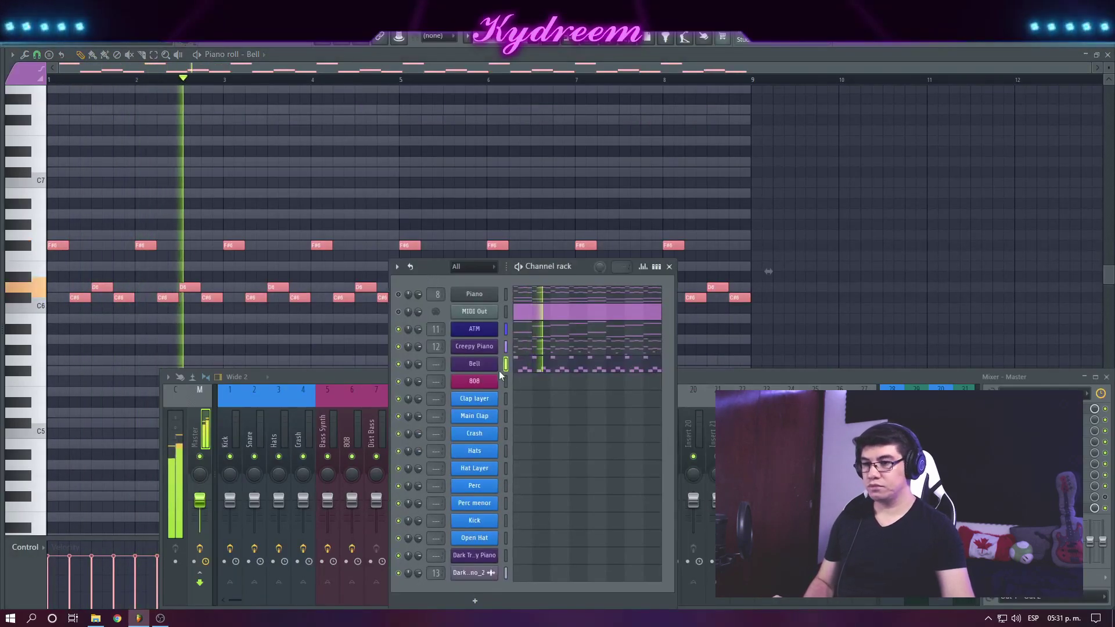
pyautogui.press('space')
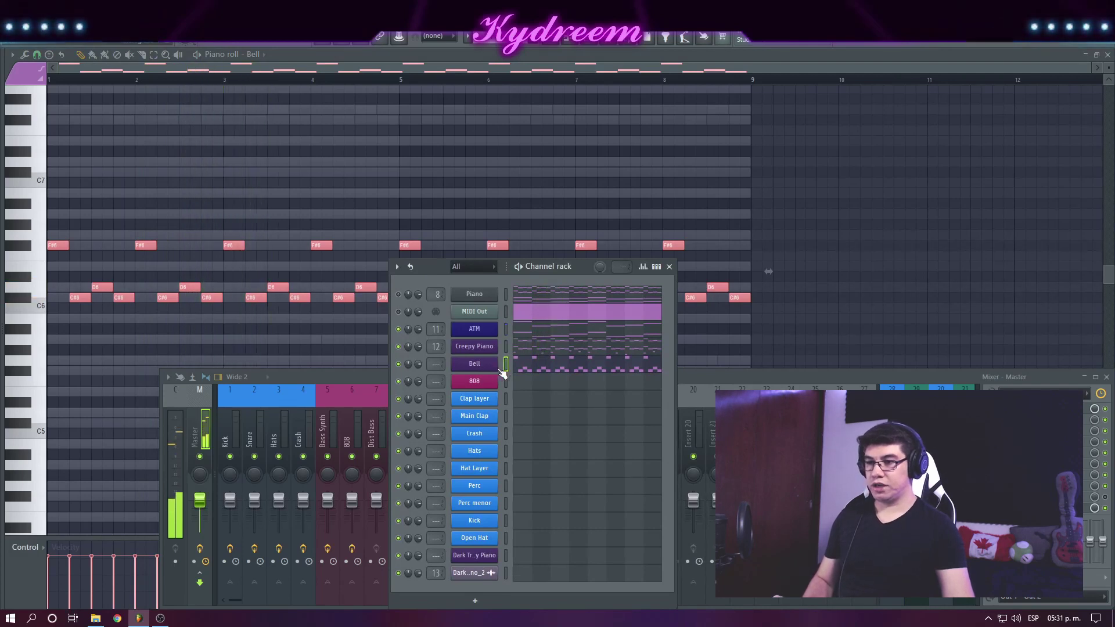
pyautogui.hotkey('ctrl', 'l')
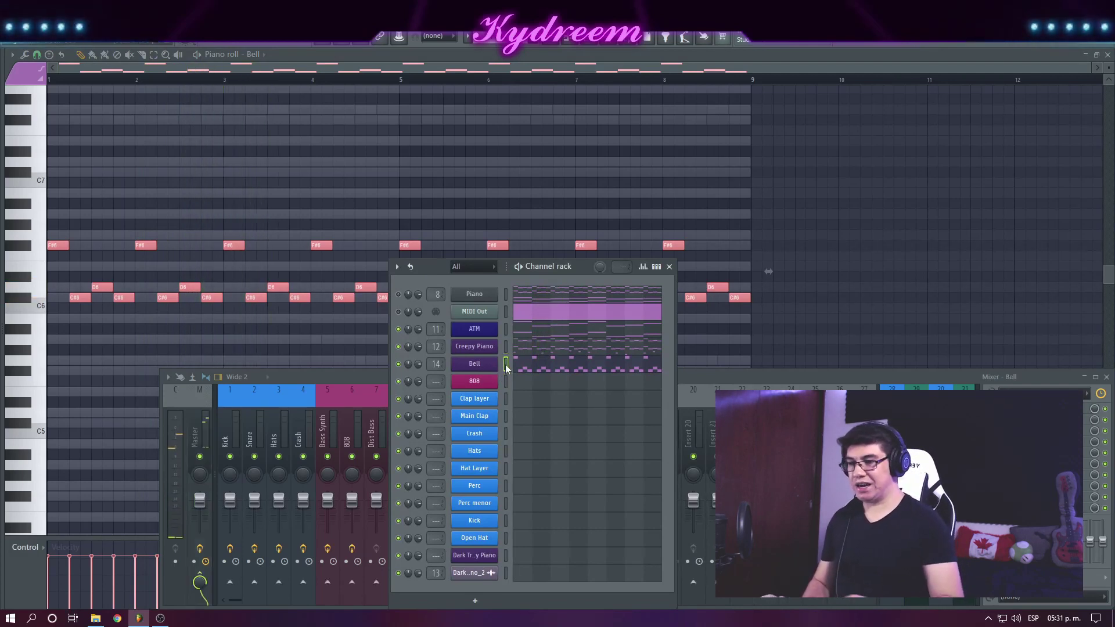
pyautogui.click(669, 266)
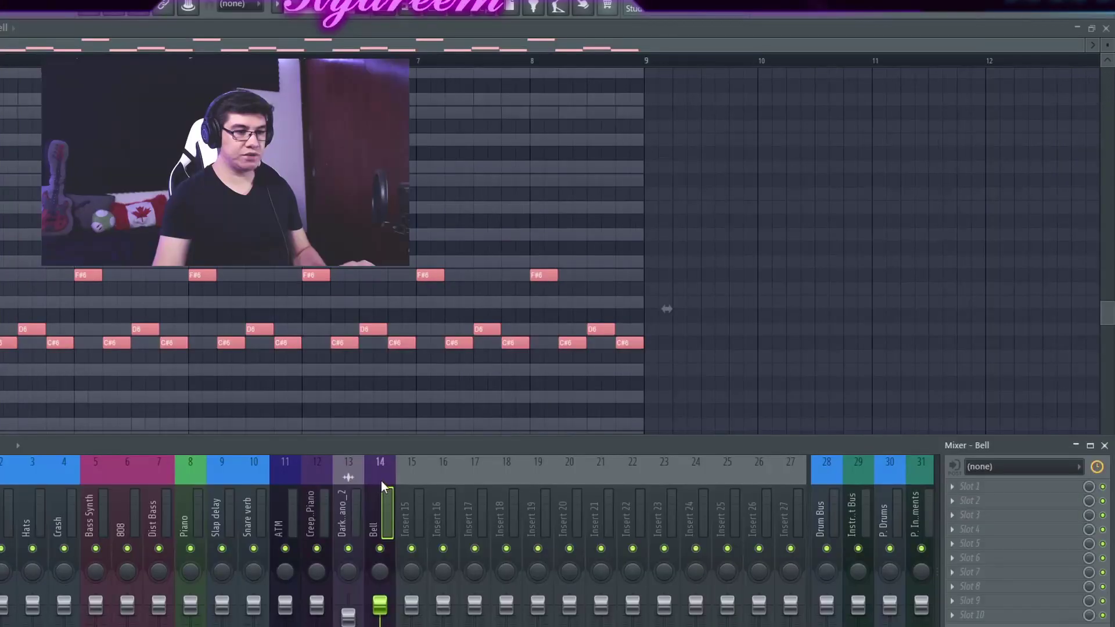
# Load HalfTime on the Bell mixer track and set its loop length to 1/4 during playback.
pyautogui.click(947, 484)
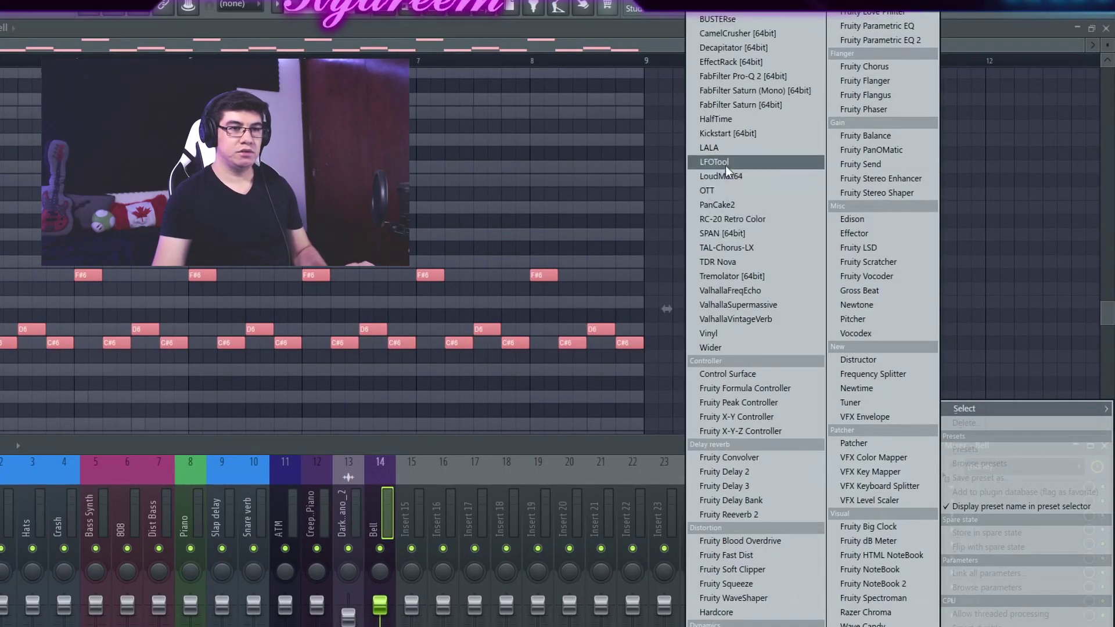
pyautogui.click(720, 119)
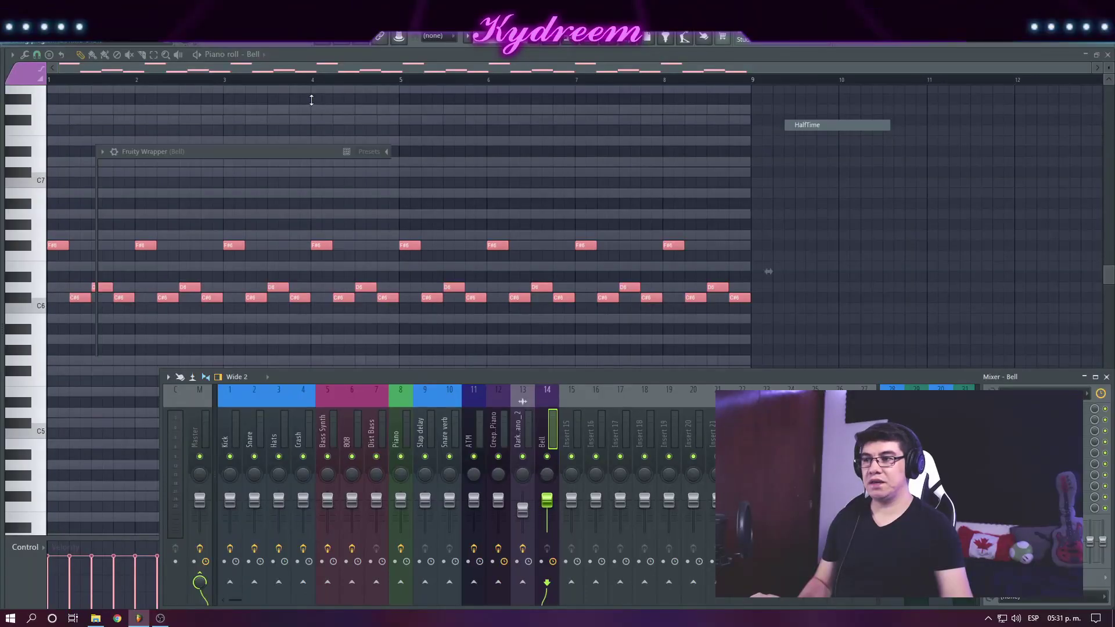
pyautogui.moveTo(262, 150); pyautogui.dragTo(421, 161)
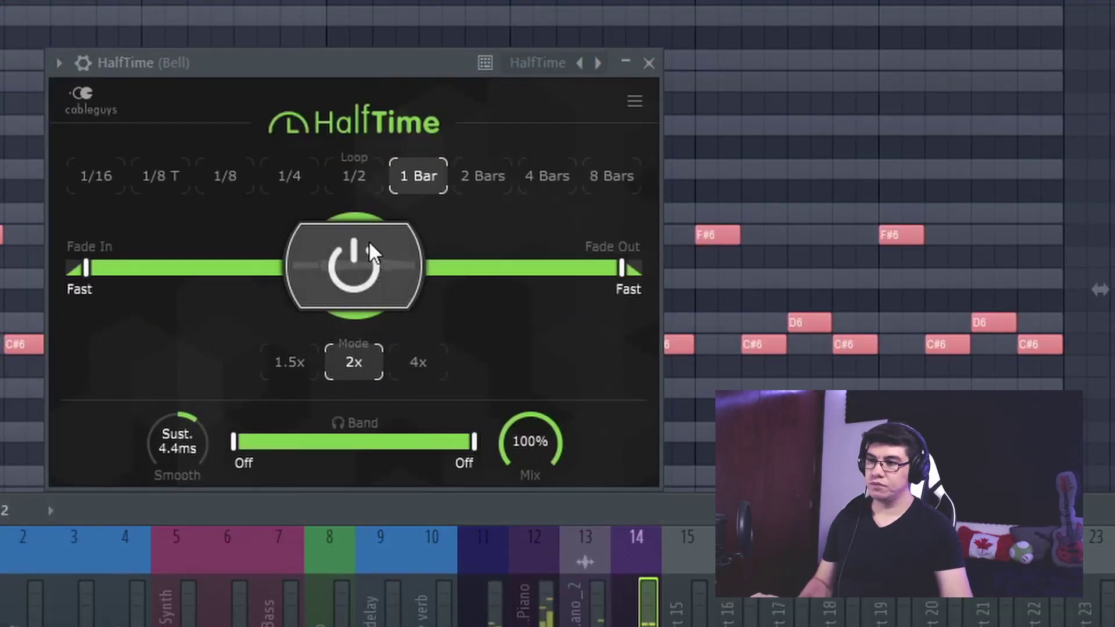
pyautogui.press('space')
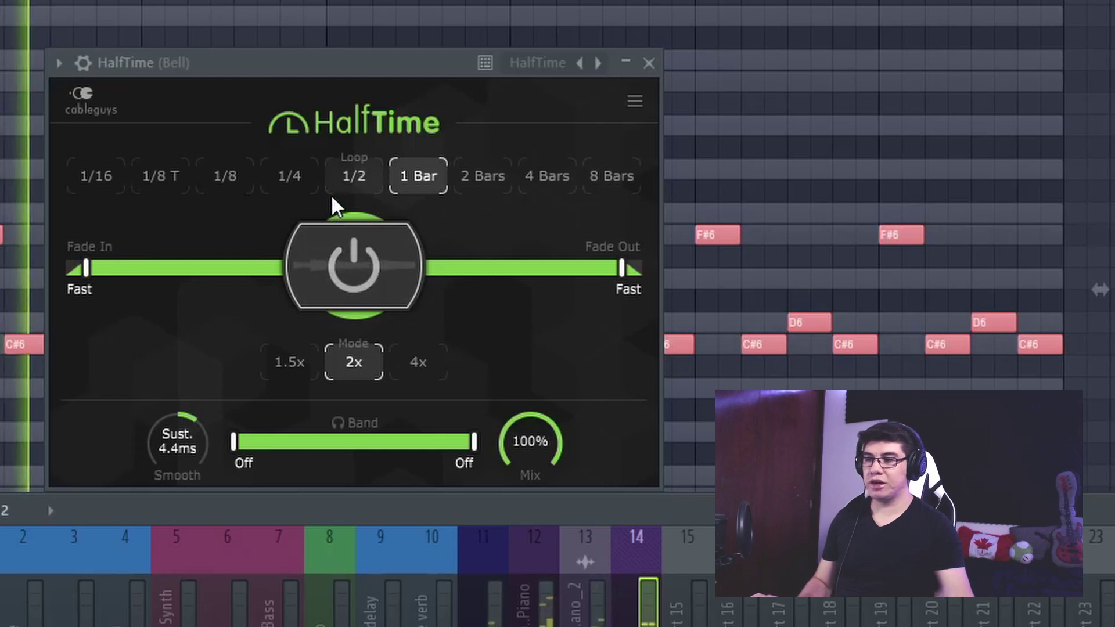
pyautogui.click(293, 189)
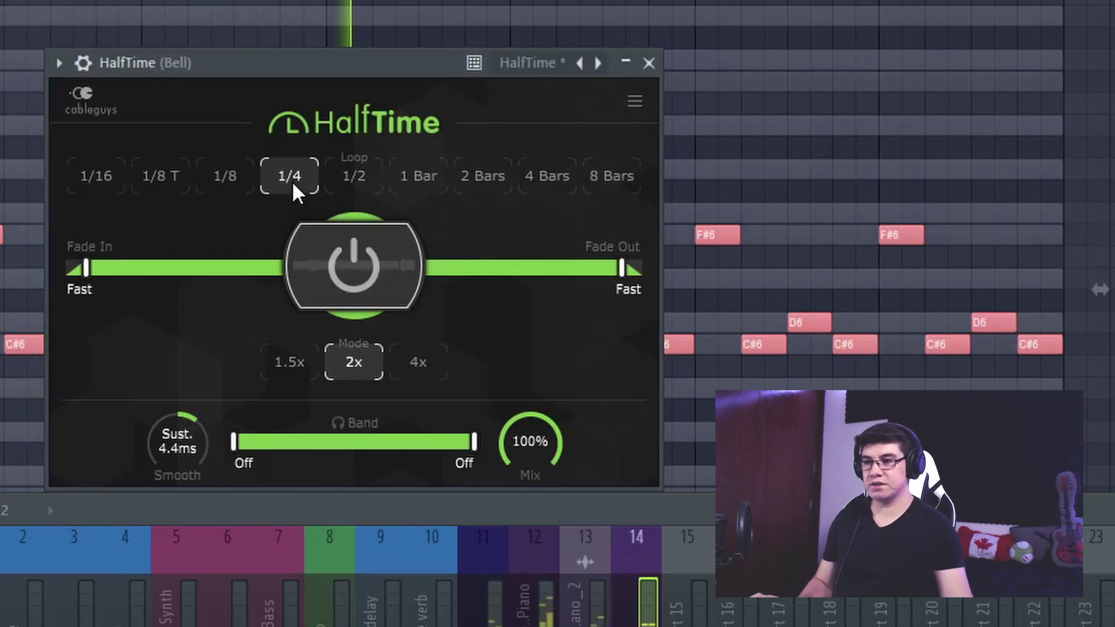
pyautogui.click(648, 63)
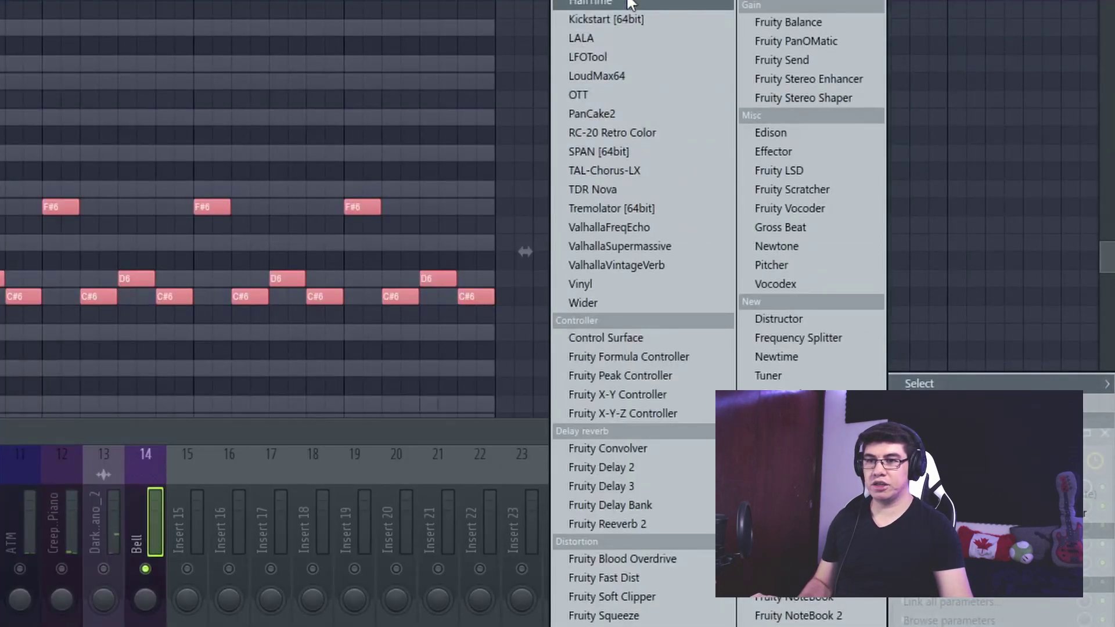
# Load RC-20 Retro Color on the Bell mixer track with the VHS preset and disable its Noise module.
pyautogui.click(615, 141)
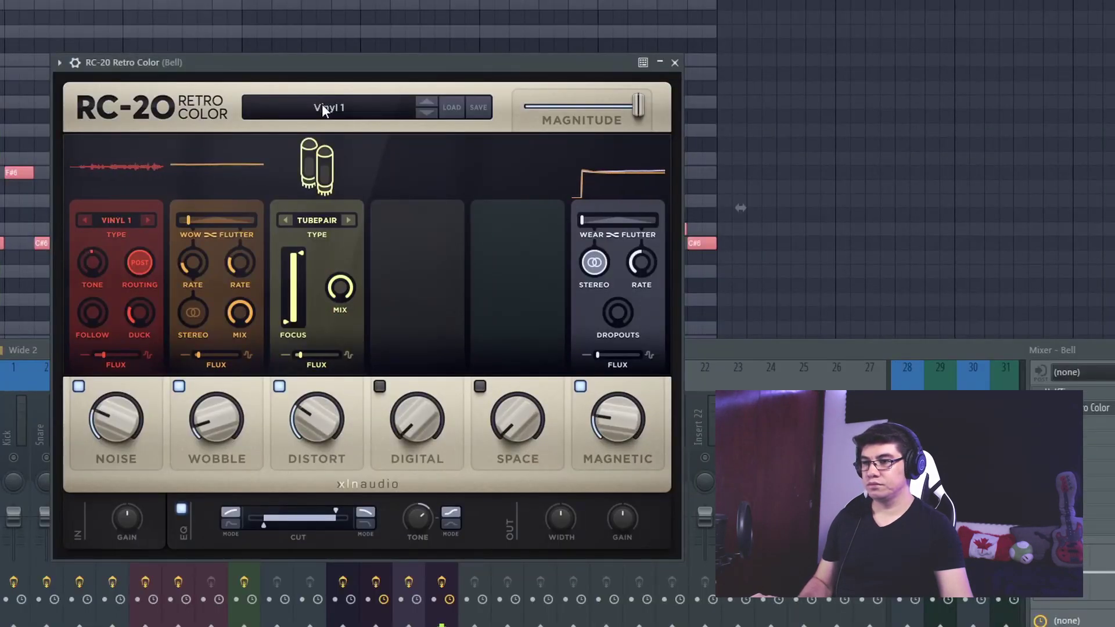
pyautogui.click(322, 106)
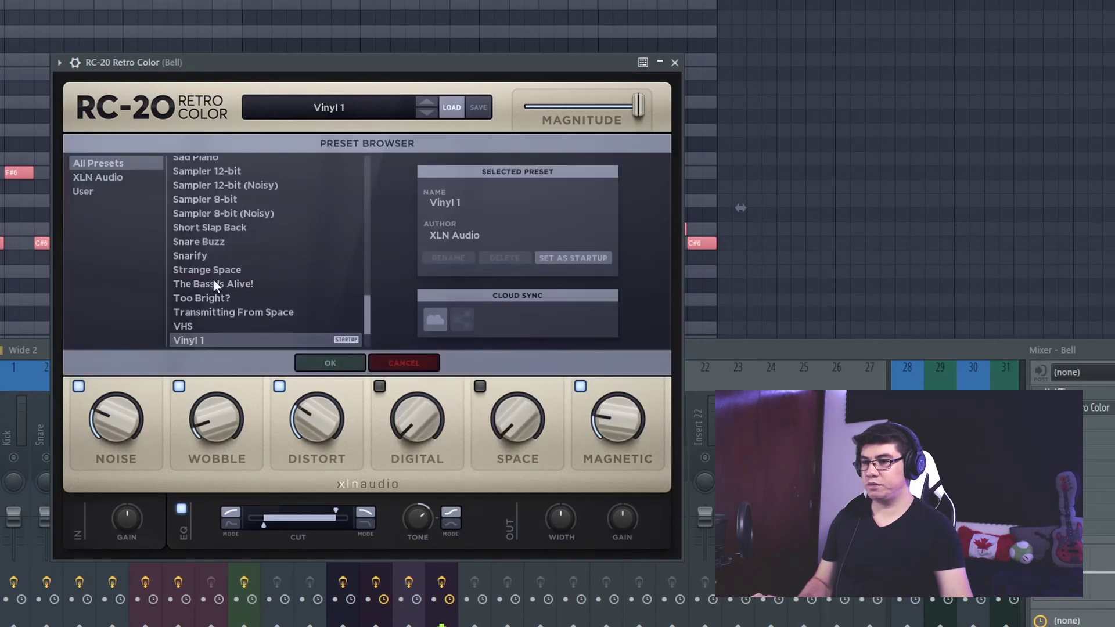
pyautogui.click(191, 326)
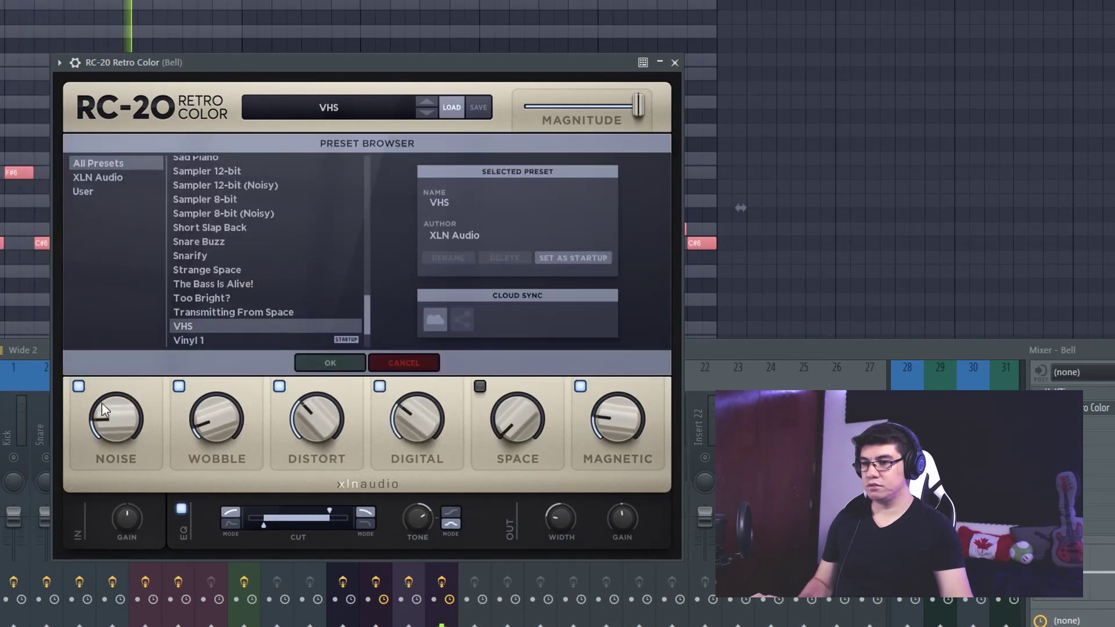
pyautogui.click(318, 361)
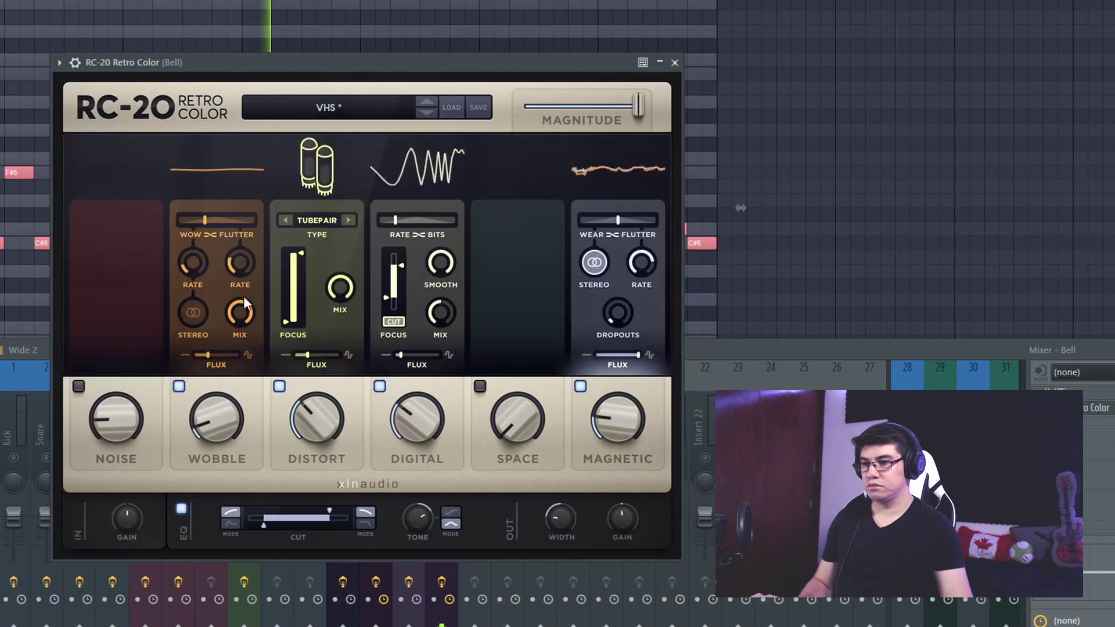
# Set the Wobble module's flutter rate to 6.9 Hz, close RC-20 Retro Color and stop playback.
pyautogui.moveTo(239, 262)
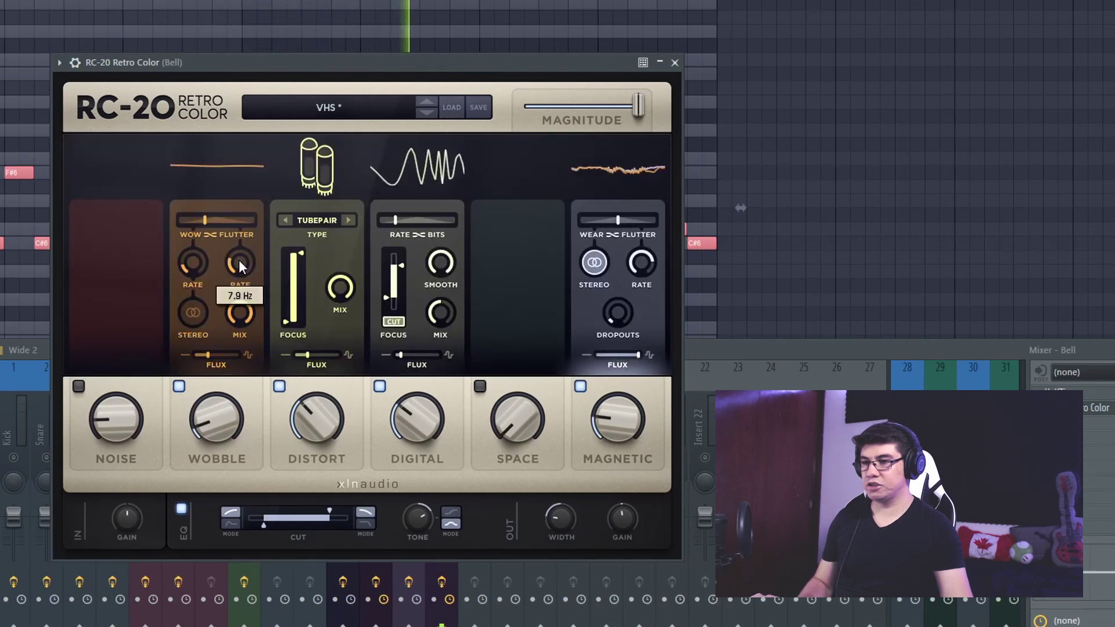
pyautogui.moveTo(241, 267); pyautogui.dragTo(251, 293)
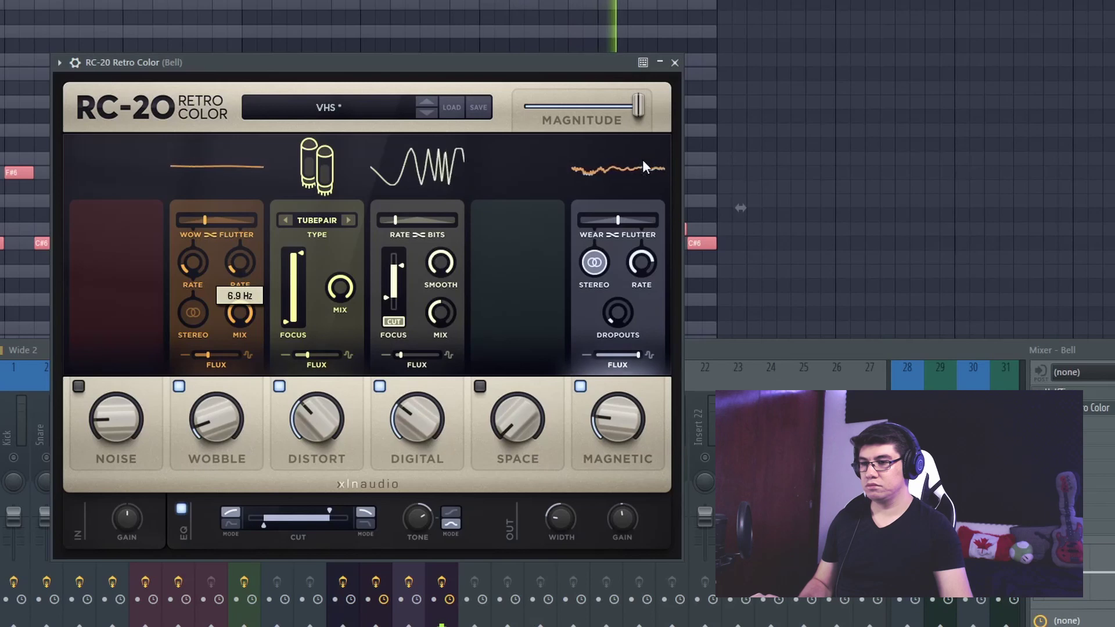
pyautogui.click(675, 62)
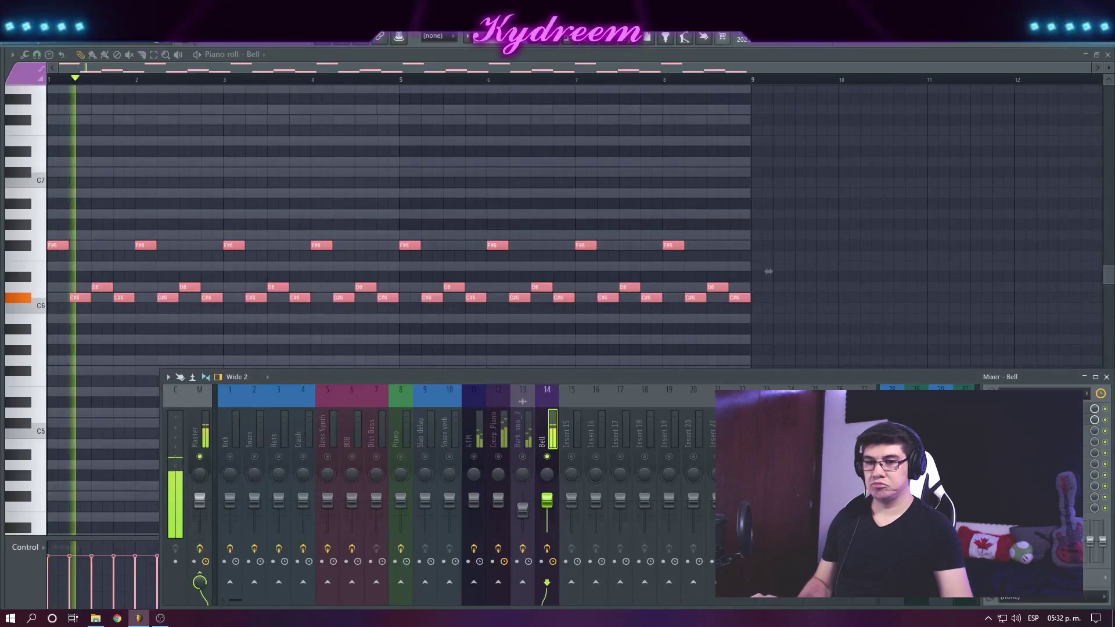
pyautogui.press('space')
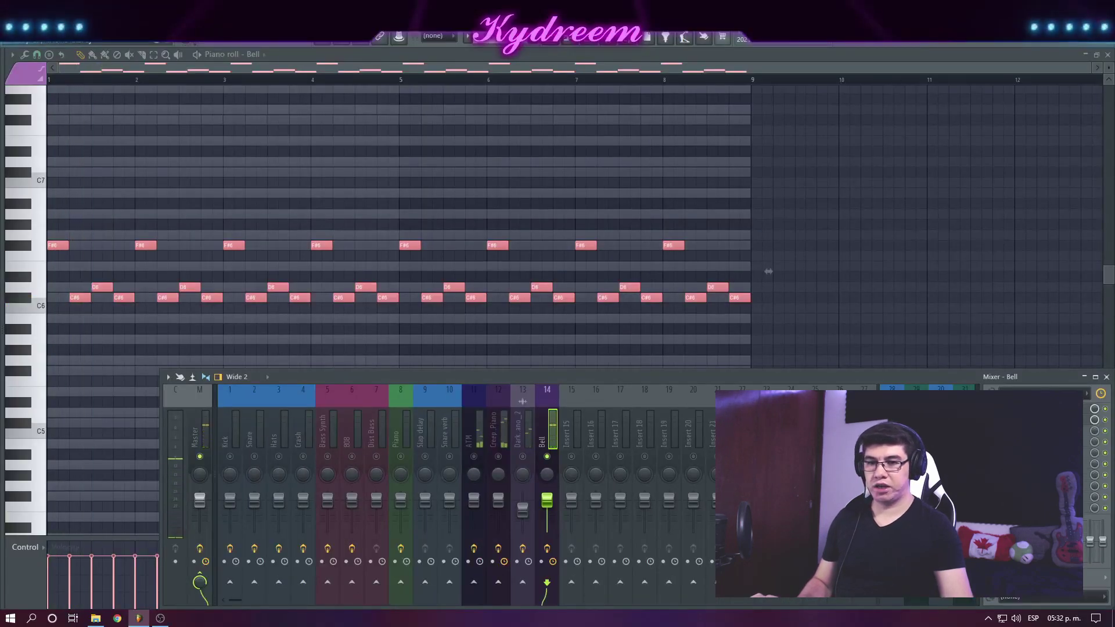
# Add Fruity Parametric EQ 2 to the Bell track and use band 1 to cut the lows between 100 and 200 Hz.
pyautogui.click(992, 431)
pyautogui.moveTo(1011, 351)
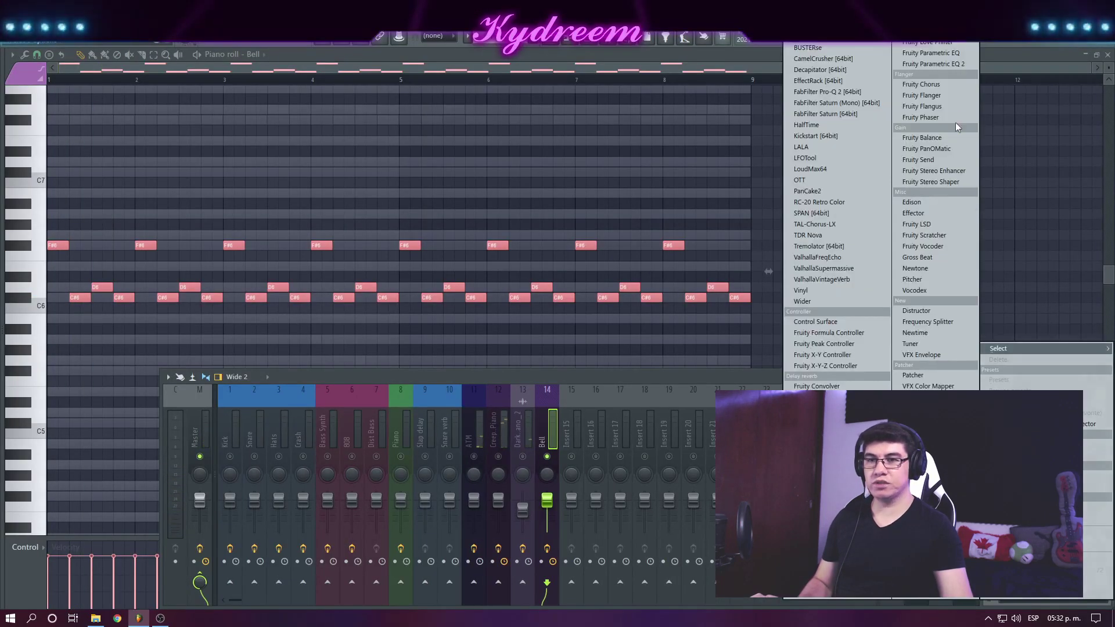
pyautogui.click(956, 66)
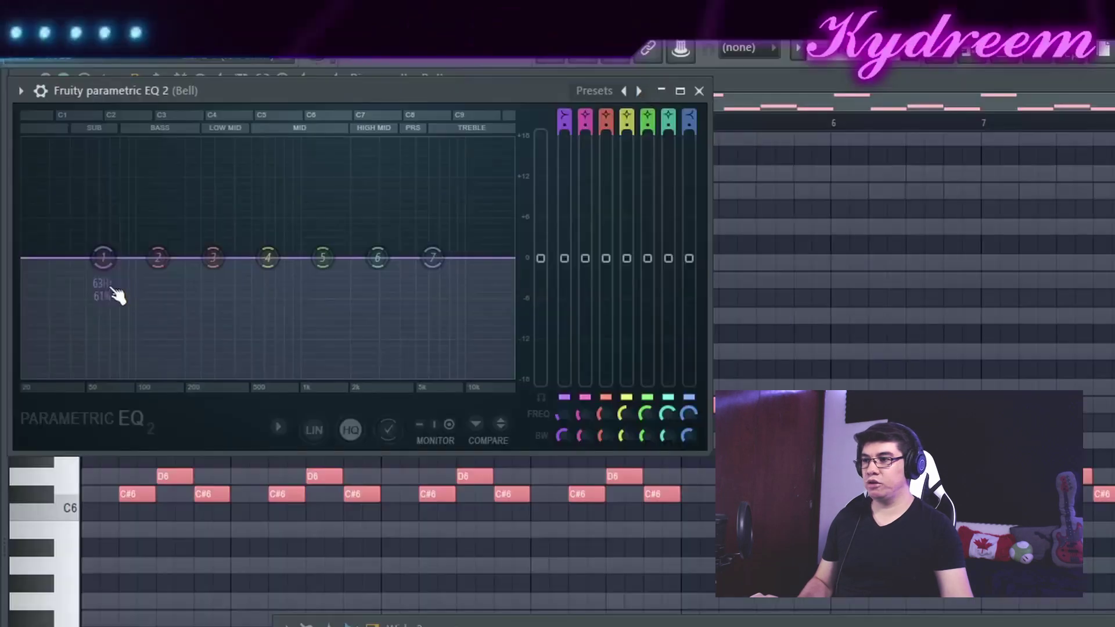
pyautogui.moveTo(116, 293); pyautogui.dragTo(170, 375)
pyautogui.press('space')
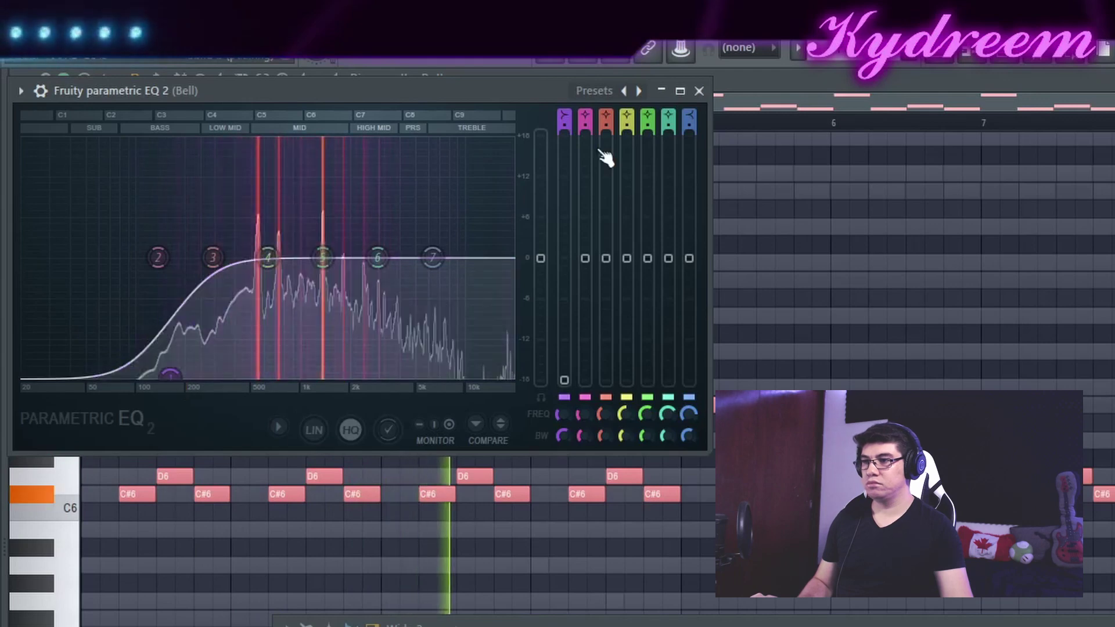
pyautogui.click(699, 91)
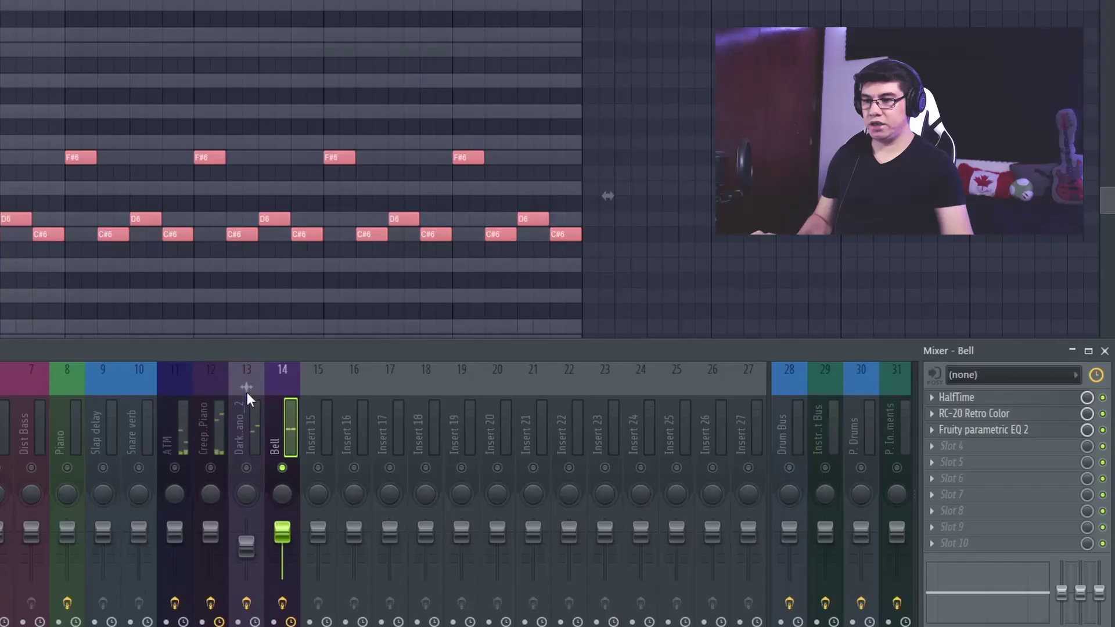
# Copy the Fruity Reeverb 2 effect with its settings from the Creepy Piano mixer track to the Bell track.
pyautogui.click(246, 392)
pyautogui.click(209, 388)
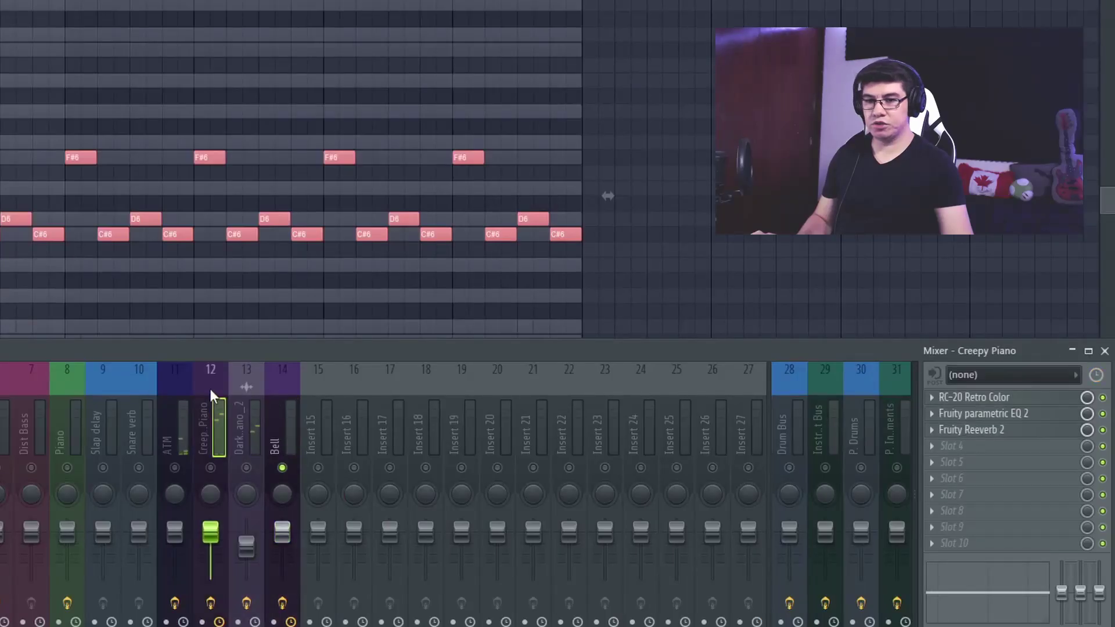
pyautogui.click(931, 431)
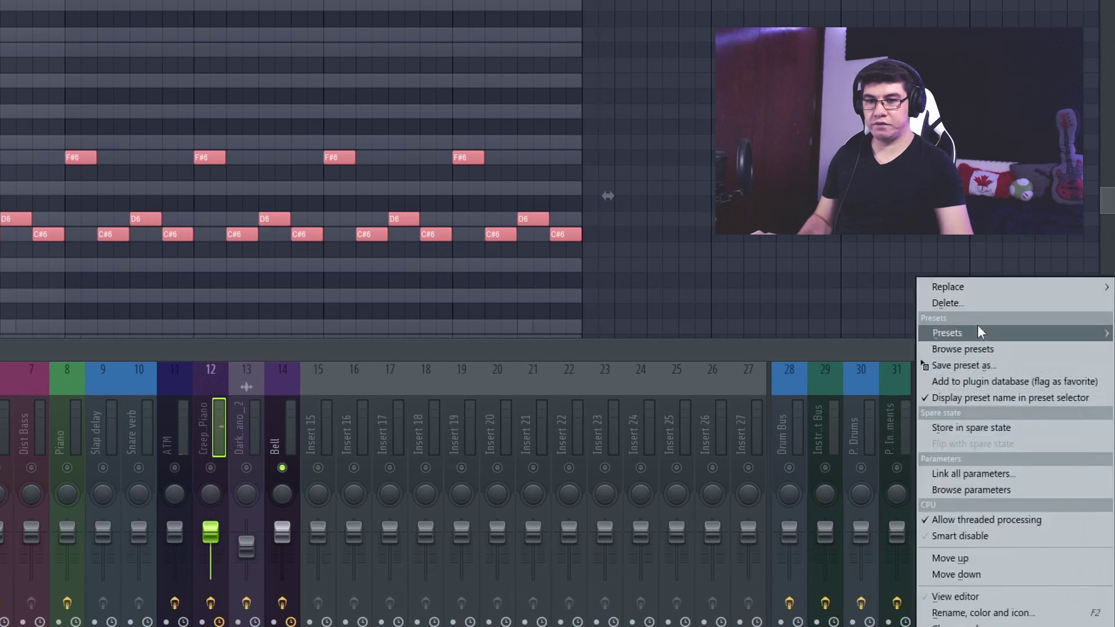
pyautogui.click(982, 366)
pyautogui.moveTo(951, 378); pyautogui.dragTo(284, 375)
# Audition the Bell track, re-enable all mixer tracks, play everything together and close Fruity Reeverb 2.
pyautogui.press('space')
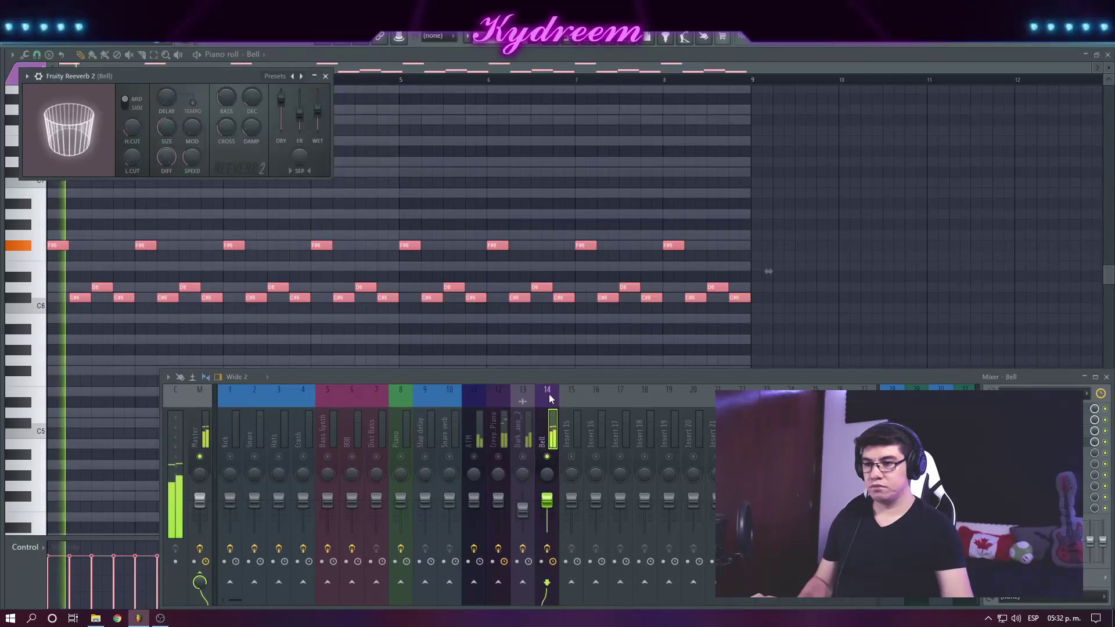
pyautogui.press('space')
pyautogui.rightClick(502, 460)
pyautogui.rightClick(502, 459)
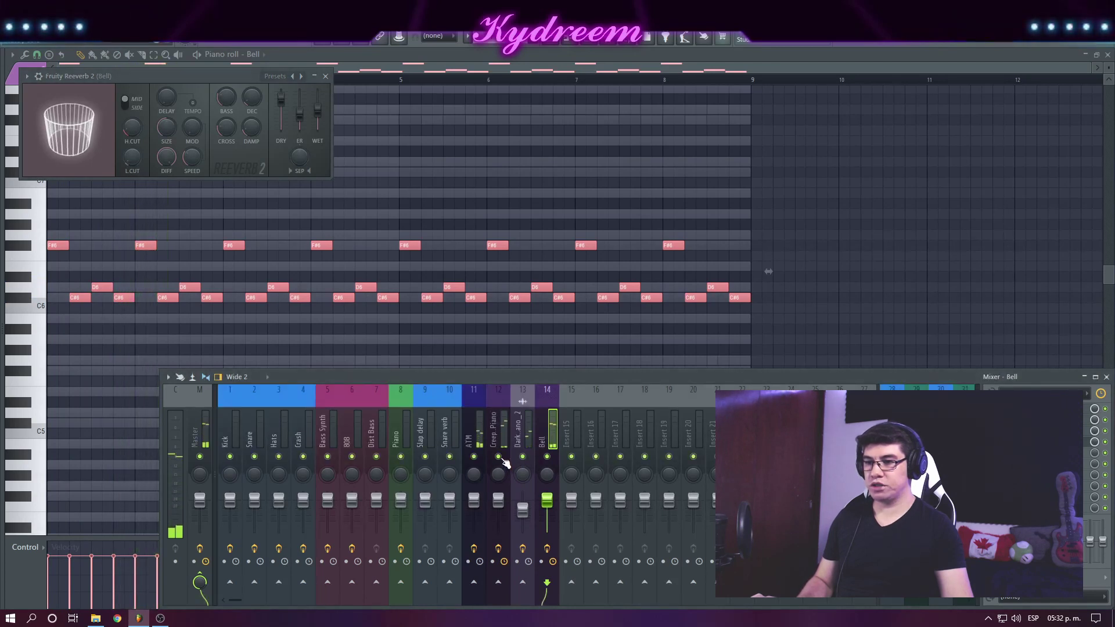
pyautogui.press('space')
pyautogui.click(326, 76)
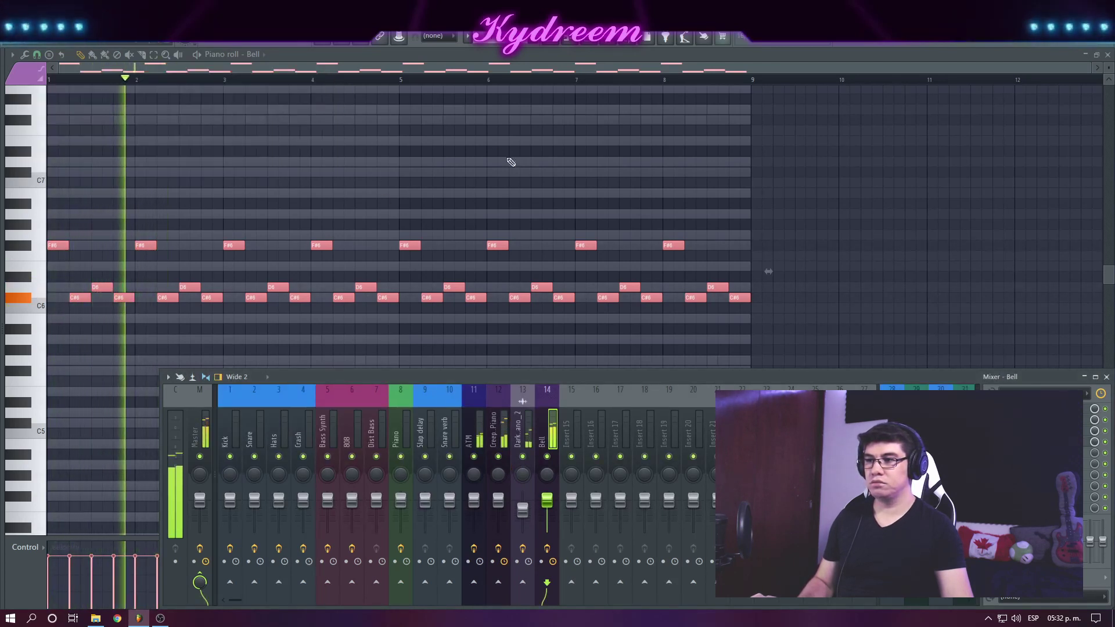
# Route the 808 channel to mixer track 15.
pyautogui.press('F6')
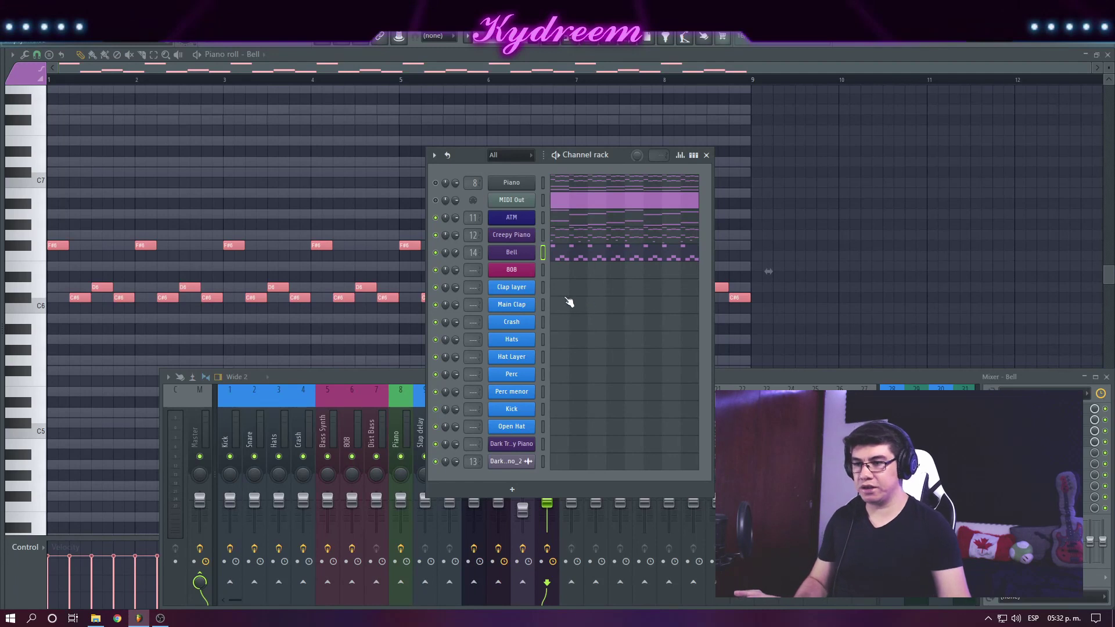
pyautogui.click(544, 270)
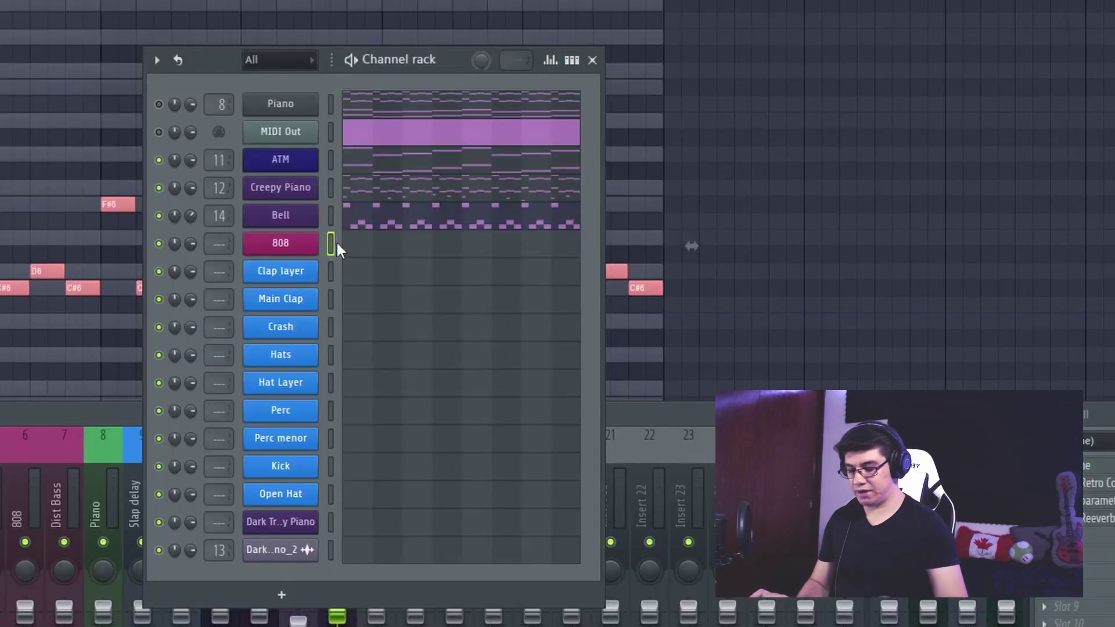
pyautogui.hotkey('ctrl', 'l')
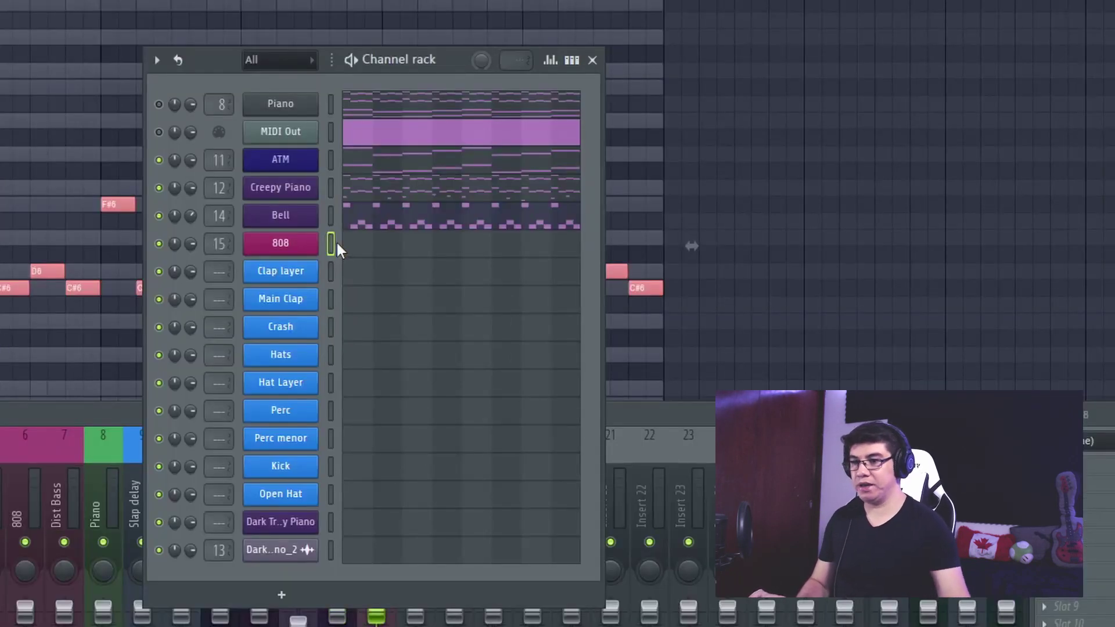
# Copy the long F#4, C#4, D4 and E4 notes from the Piano piano roll into the 808 channel, raised one octave.
pyautogui.click(383, 114)
pyautogui.press('F9')
pyautogui.press('F6')
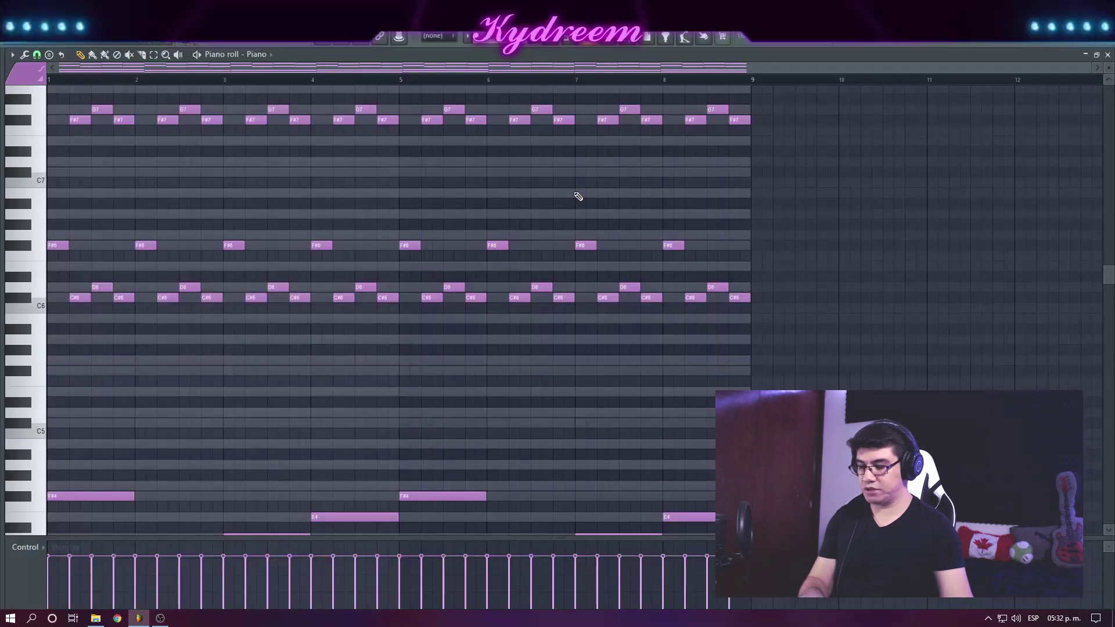
pyautogui.scroll(-4, 664, 323)
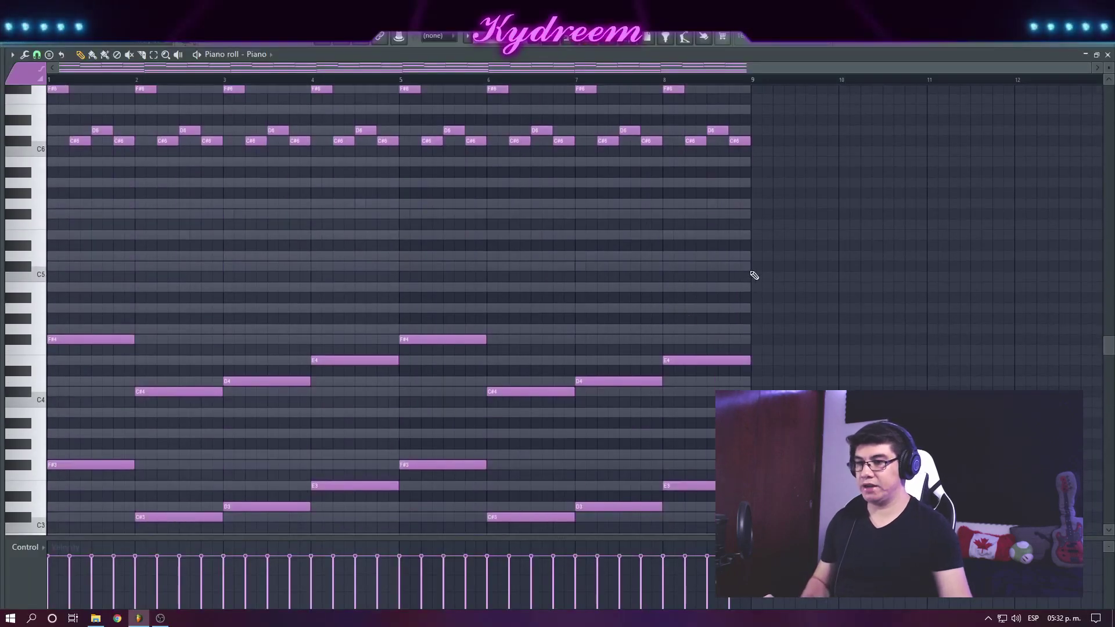
pyautogui.moveTo(754, 272); pyautogui.dragTo(51, 433)
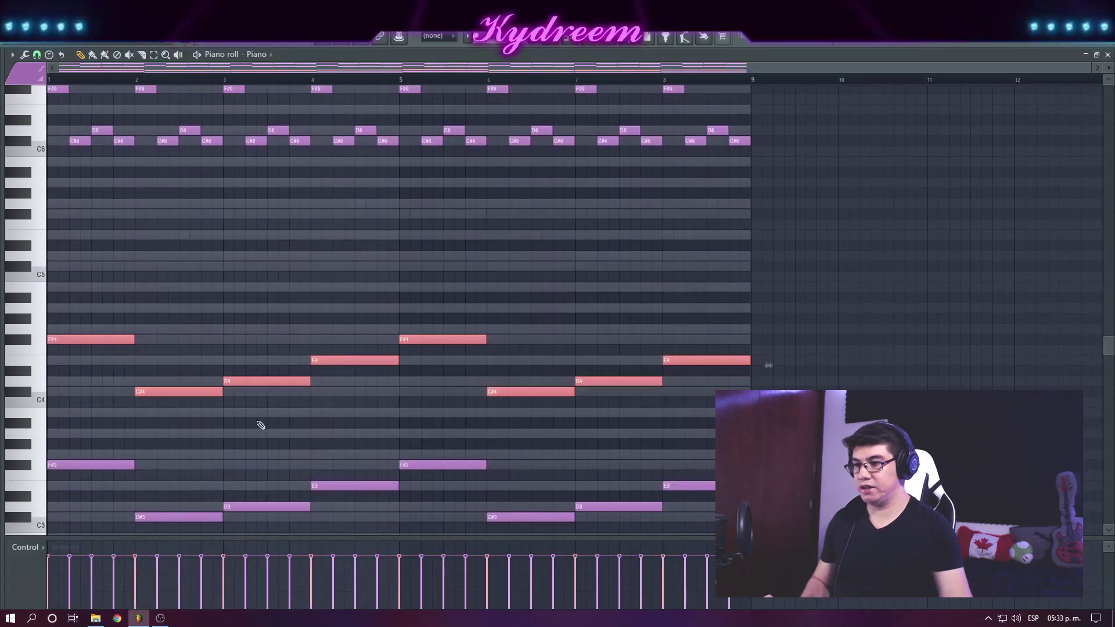
pyautogui.press('F6')
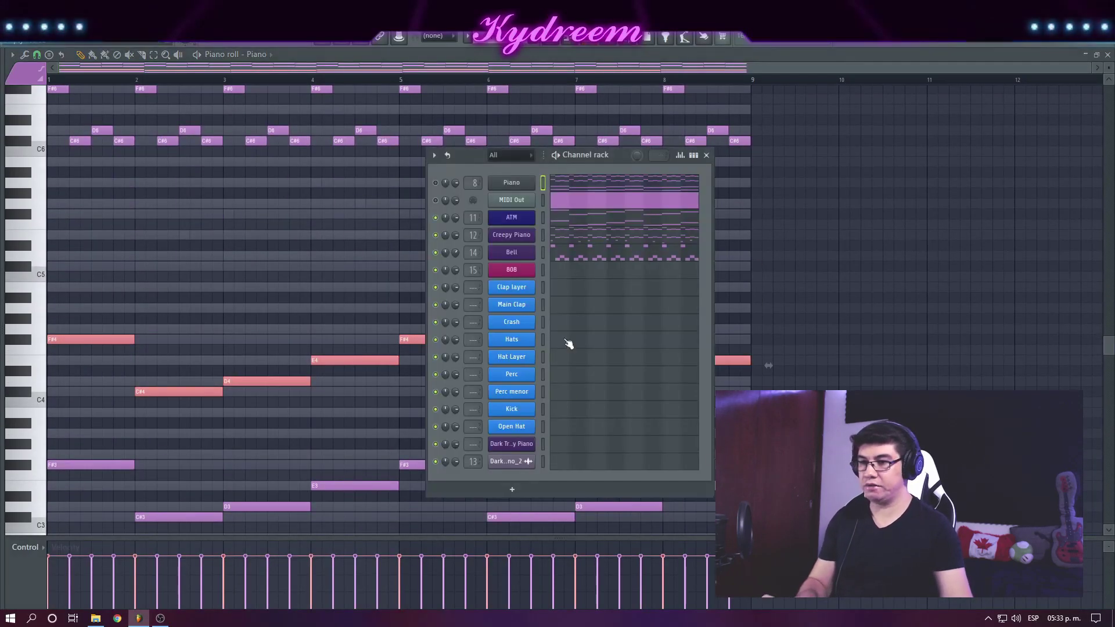
pyautogui.click(571, 276)
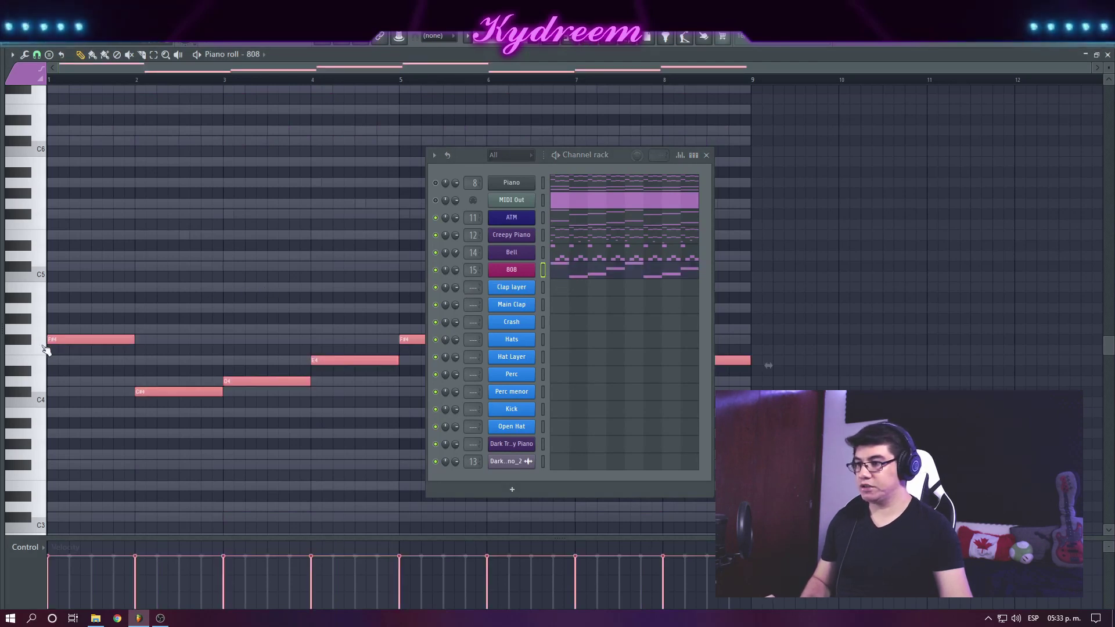
pyautogui.hotkey('ctrl', 'Up')
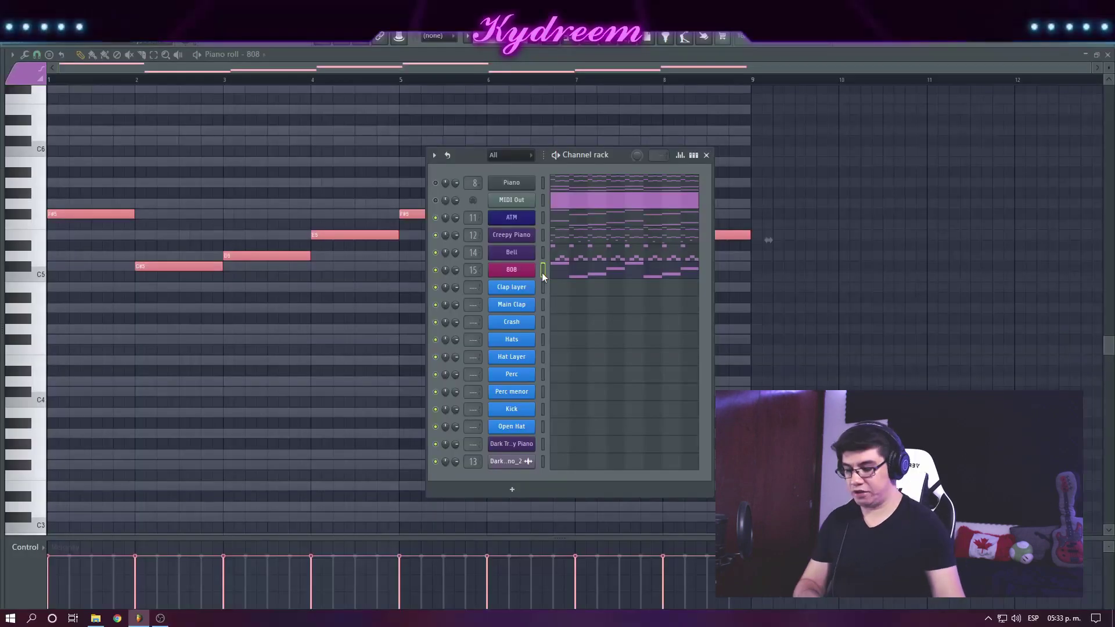
# Load Patcher in the first effect slot of the 808 mixer track.
pyautogui.press('F9')
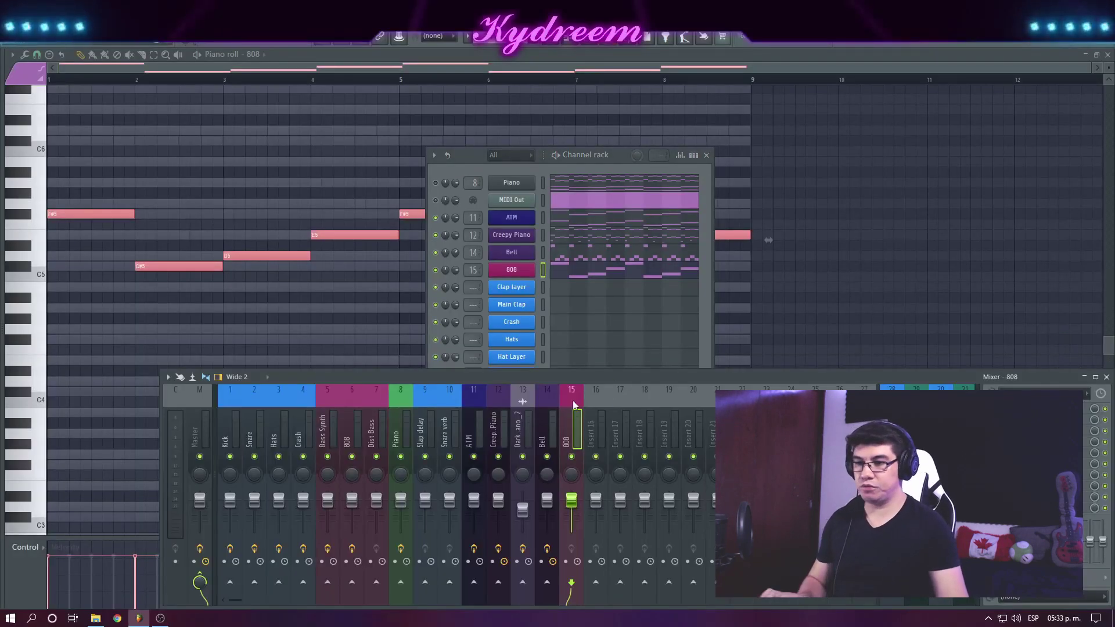
pyautogui.click(992, 409)
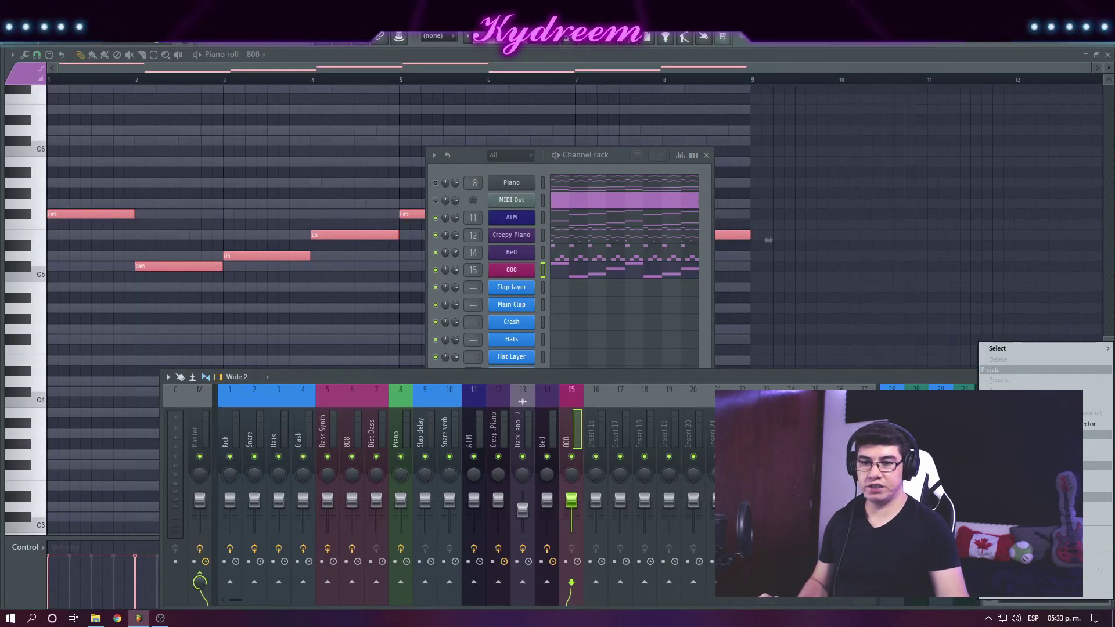
pyautogui.moveTo(1019, 348)
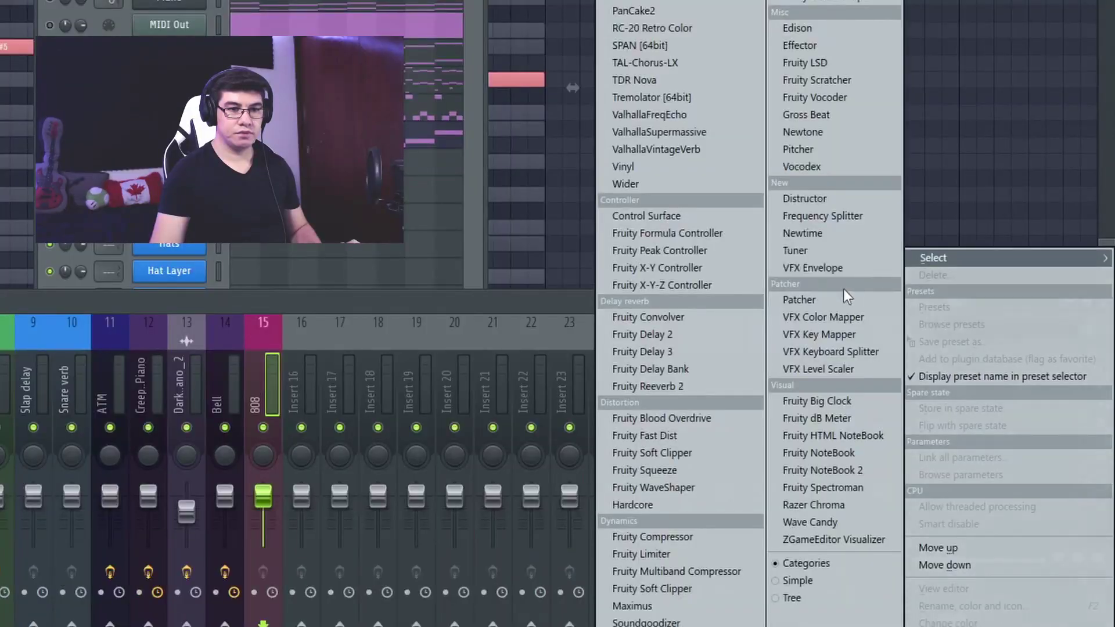
pyautogui.click(844, 298)
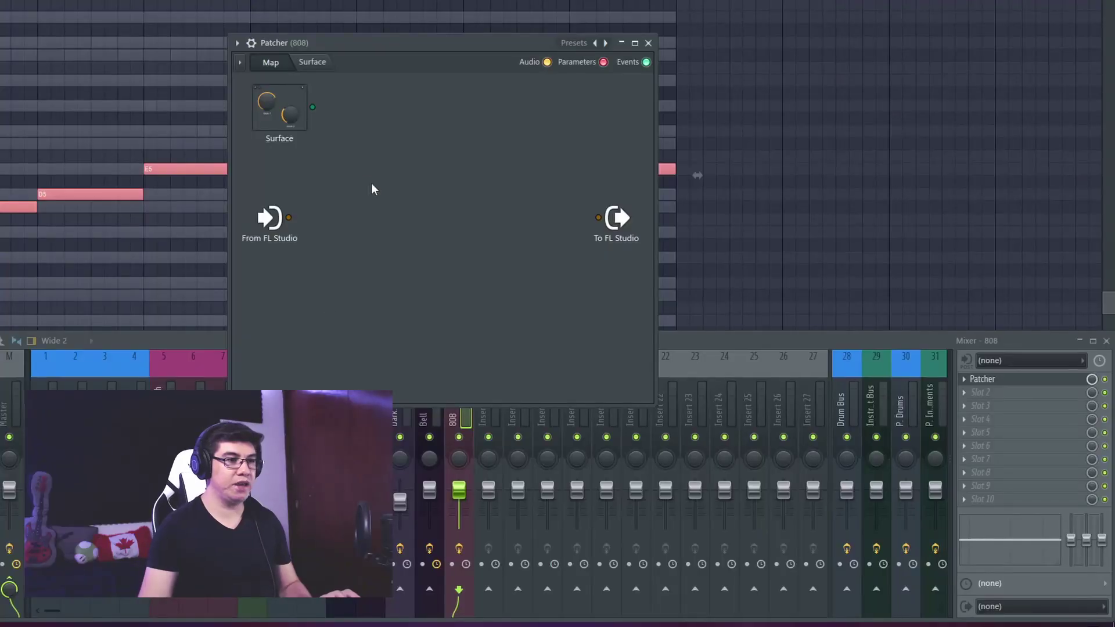
# Add two Maximus modules to the Patcher map, placing the first one below the second.
pyautogui.rightClick(371, 183)
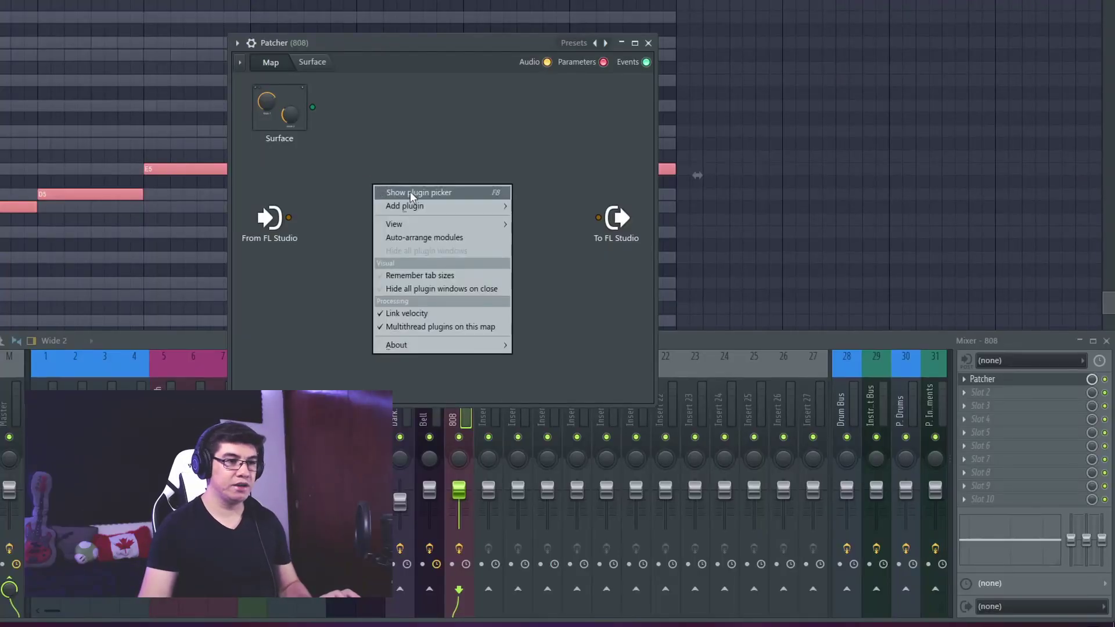
pyautogui.moveTo(437, 207)
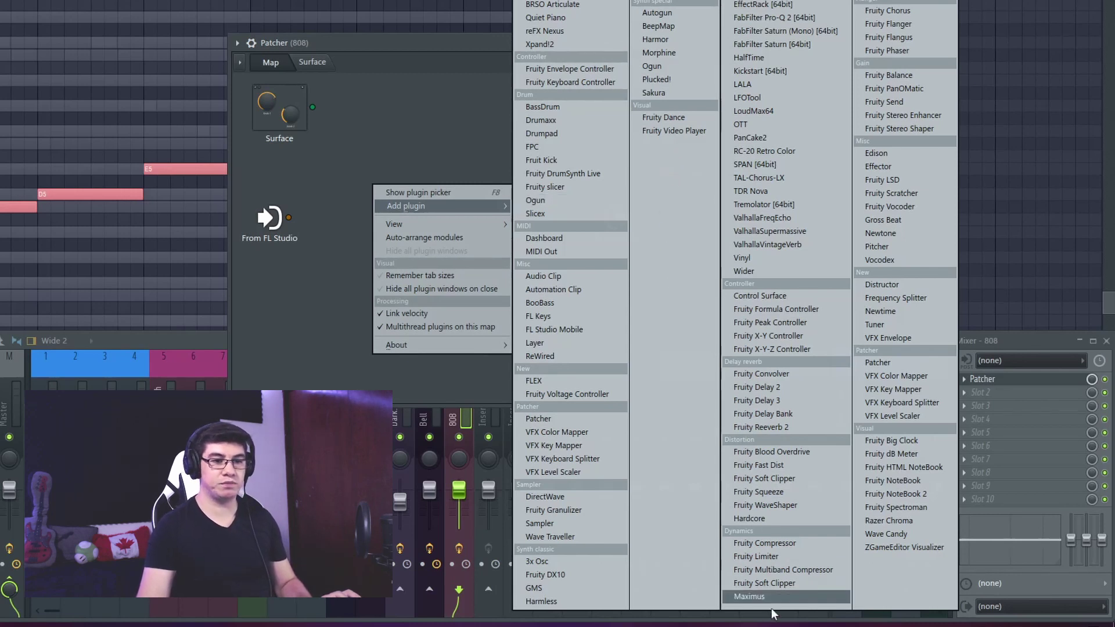
pyautogui.click(747, 596)
pyautogui.moveTo(413, 225); pyautogui.dragTo(408, 342)
pyautogui.rightClick(396, 213)
pyautogui.moveTo(433, 235)
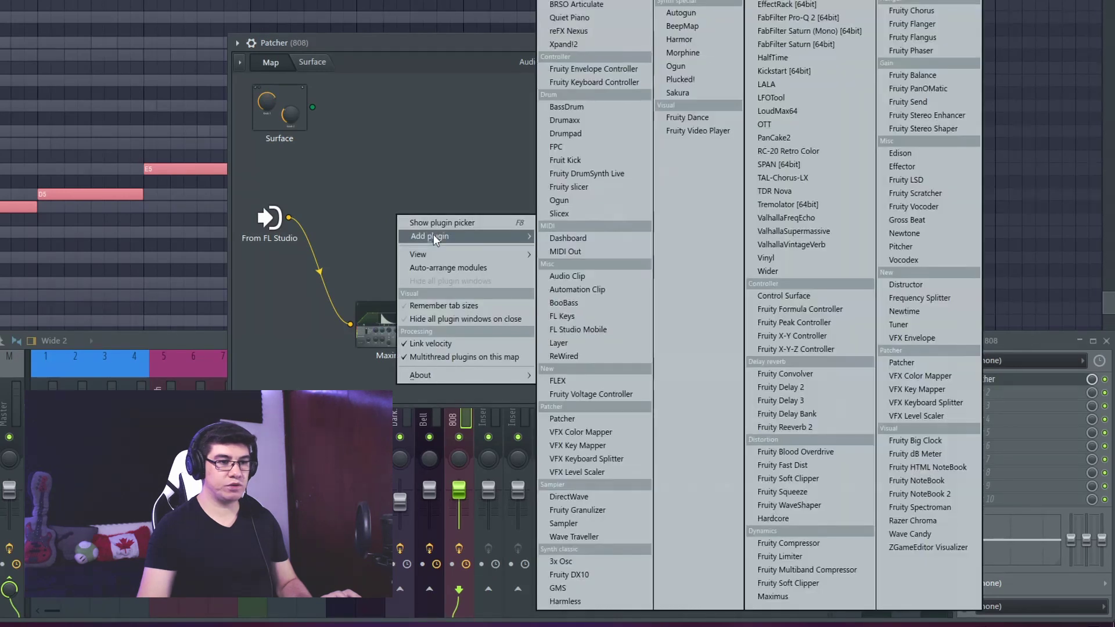
pyautogui.click(775, 596)
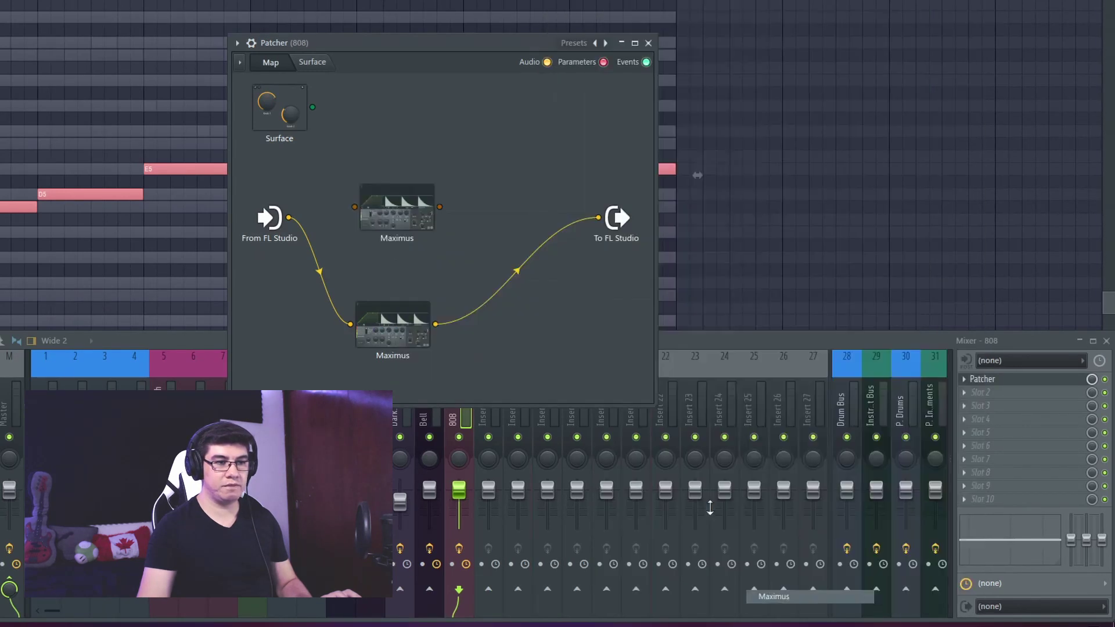
# Add a third Maximus to the Patcher map and connect the FL Studio input to the two unconnected Maximus modules.
pyautogui.rightClick(382, 144)
pyautogui.moveTo(449, 166)
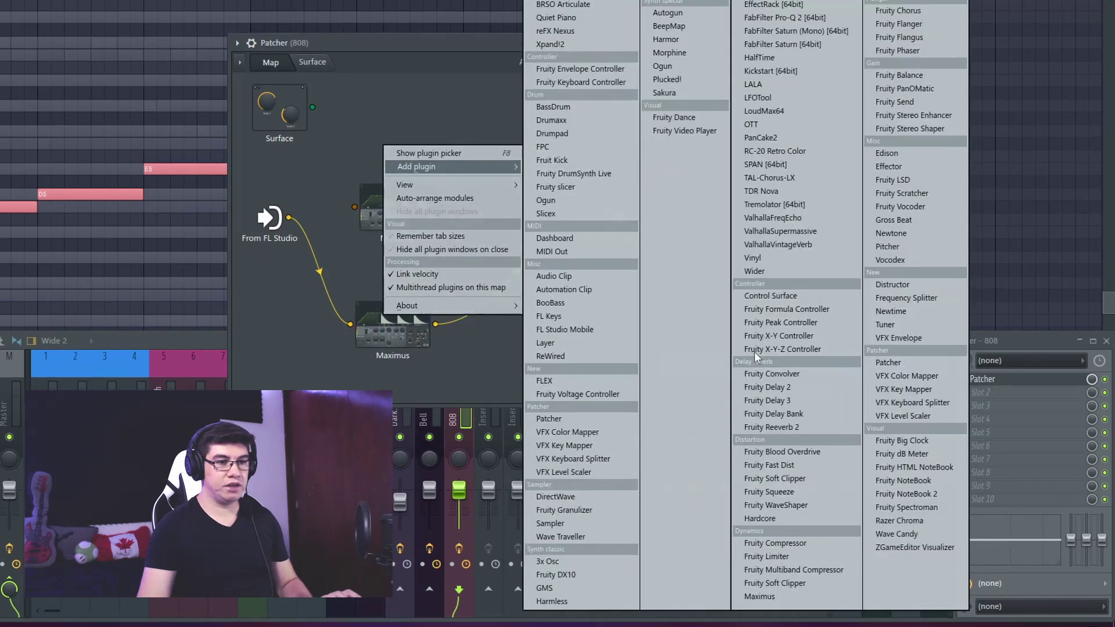
pyautogui.click(761, 596)
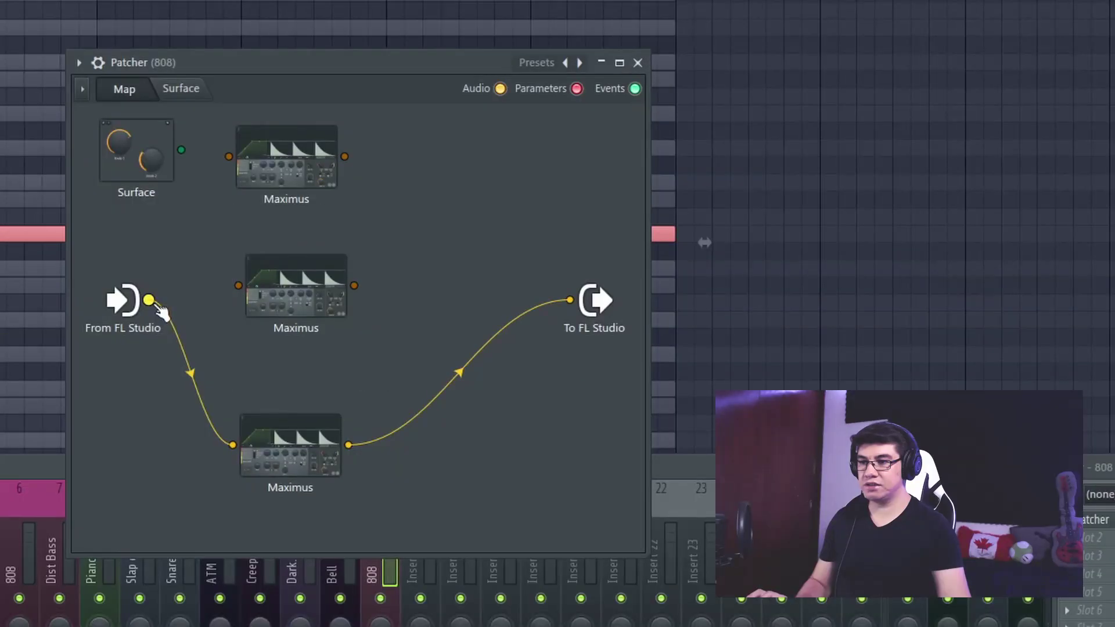
pyautogui.moveTo(288, 218); pyautogui.dragTo(354, 207)
pyautogui.moveTo(152, 302); pyautogui.dragTo(230, 157)
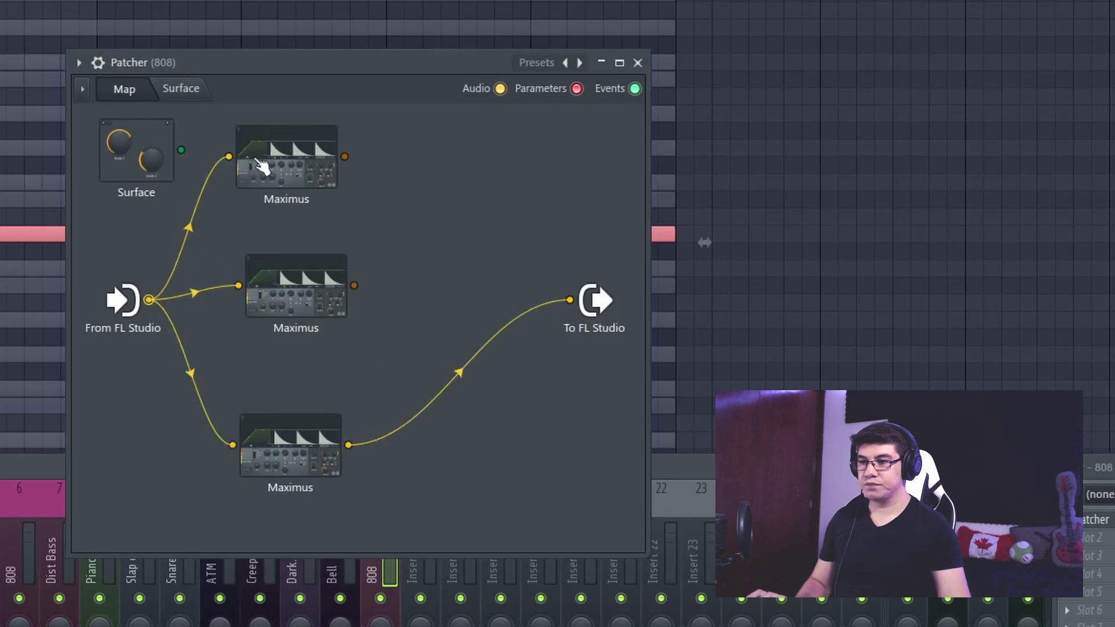
# Solo the Low band in the lowest Maximus module.
pyautogui.click(301, 462)
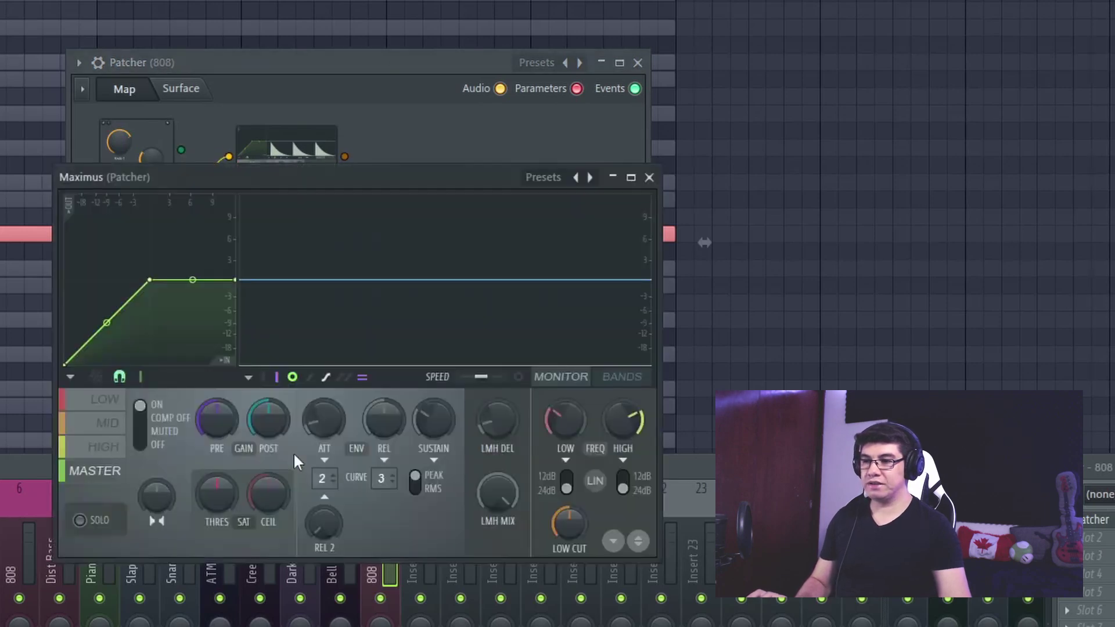
pyautogui.click(108, 401)
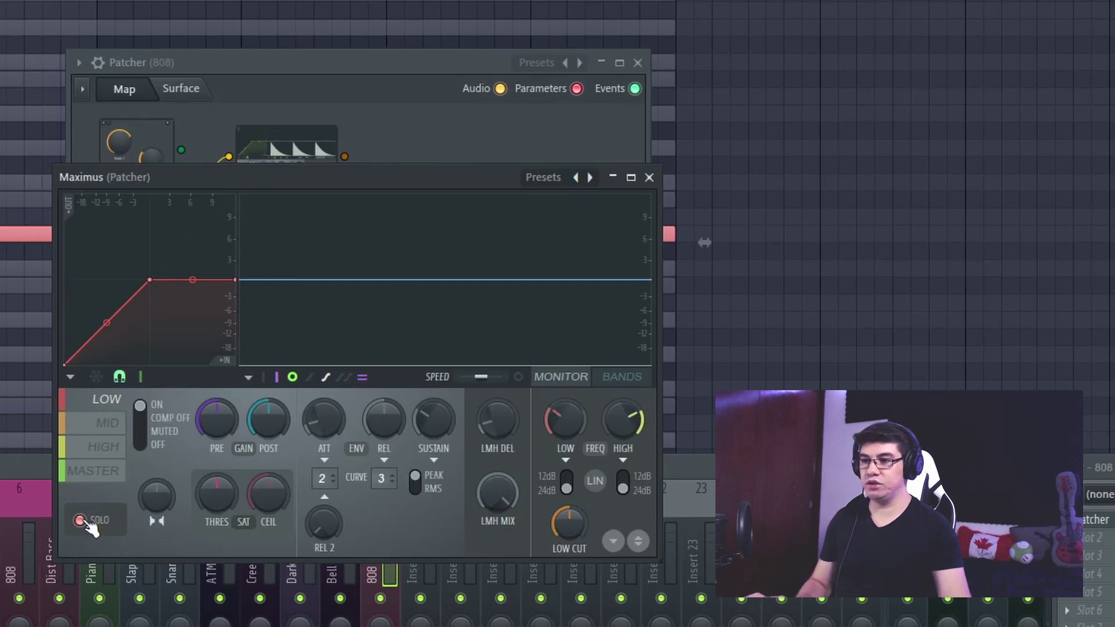
pyautogui.click(649, 177)
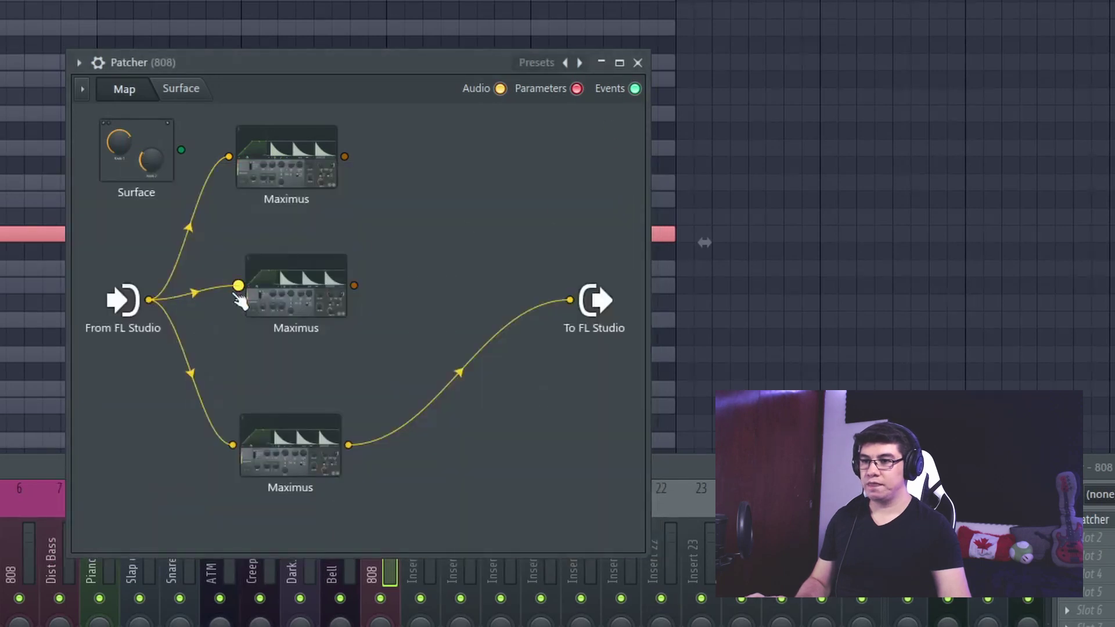
# Solo the Mid band in the middle Maximus module.
pyautogui.click(288, 303)
pyautogui.click(107, 427)
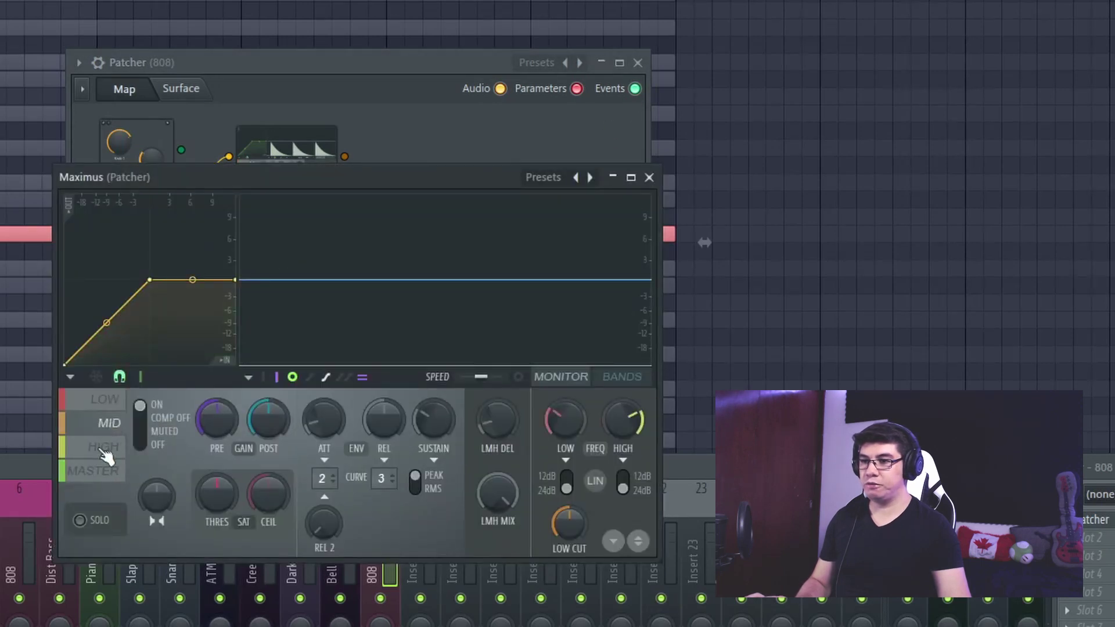
pyautogui.click(648, 178)
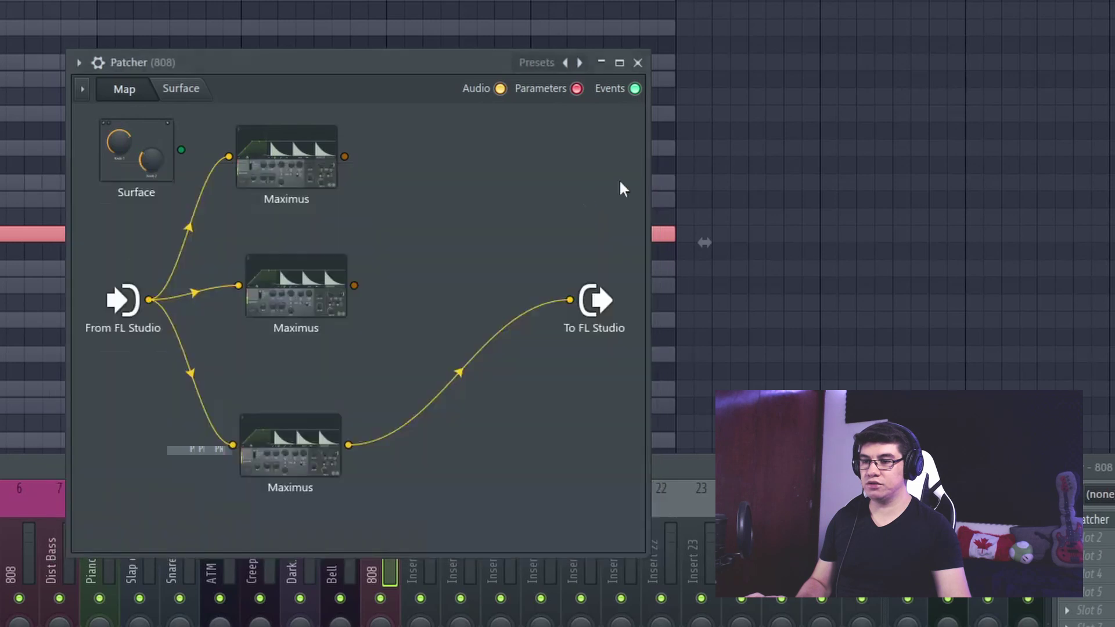
# Solo the High band in the uppermost Maximus module.
pyautogui.click(257, 172)
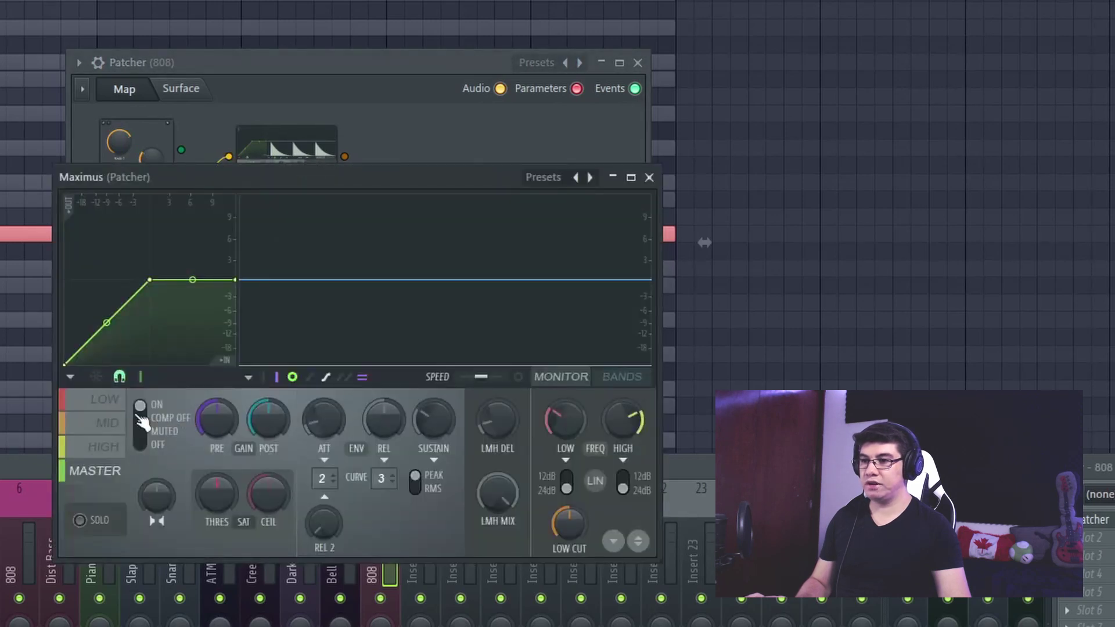
pyautogui.click(107, 447)
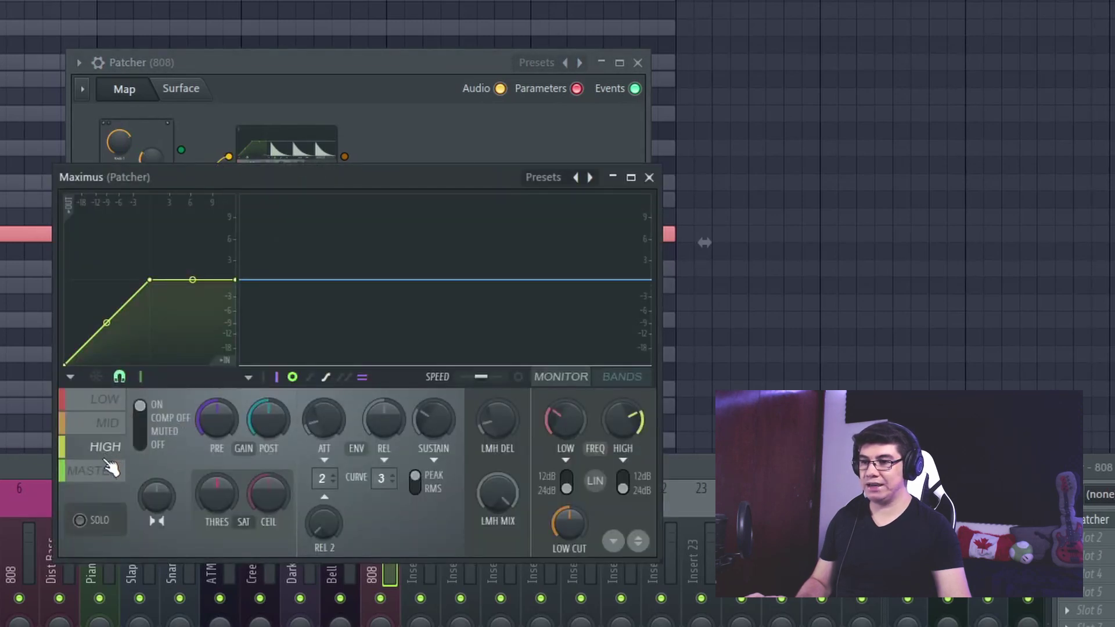
pyautogui.click(102, 523)
pyautogui.click(649, 178)
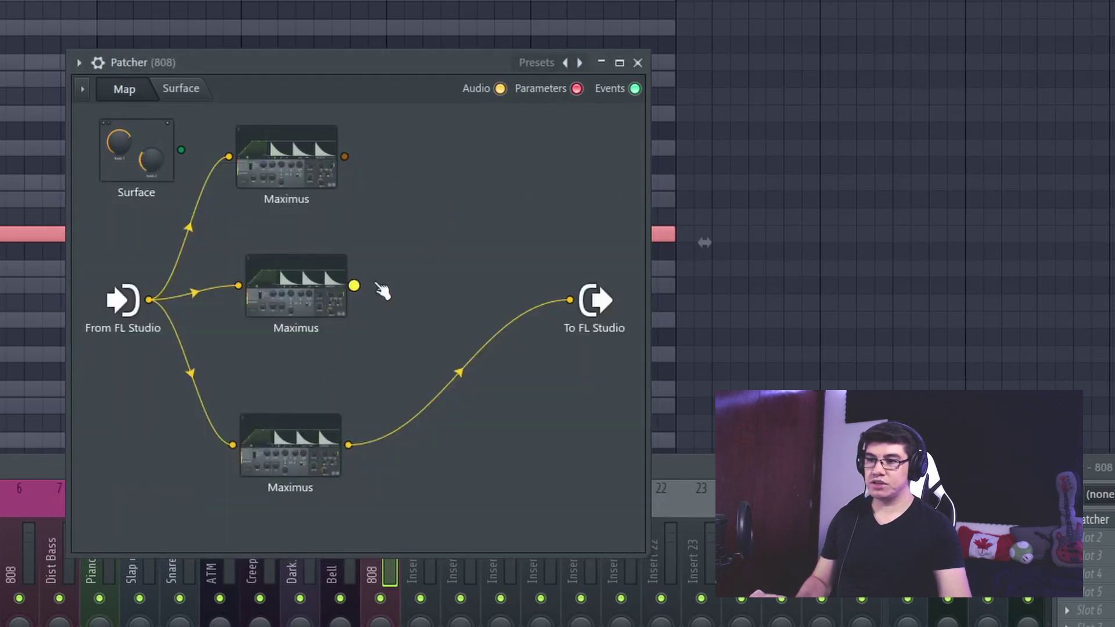
# Add a Fruity WaveShaper beside the uppermost Maximus and connect that Maximus's output to it.
pyautogui.rightClick(406, 169)
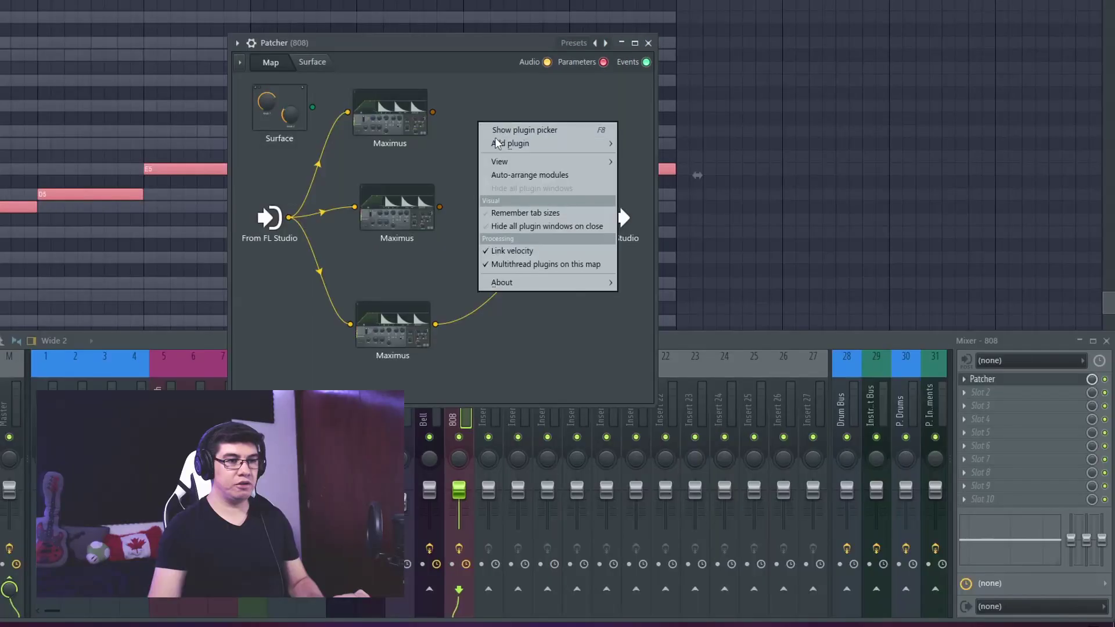
pyautogui.moveTo(455, 198)
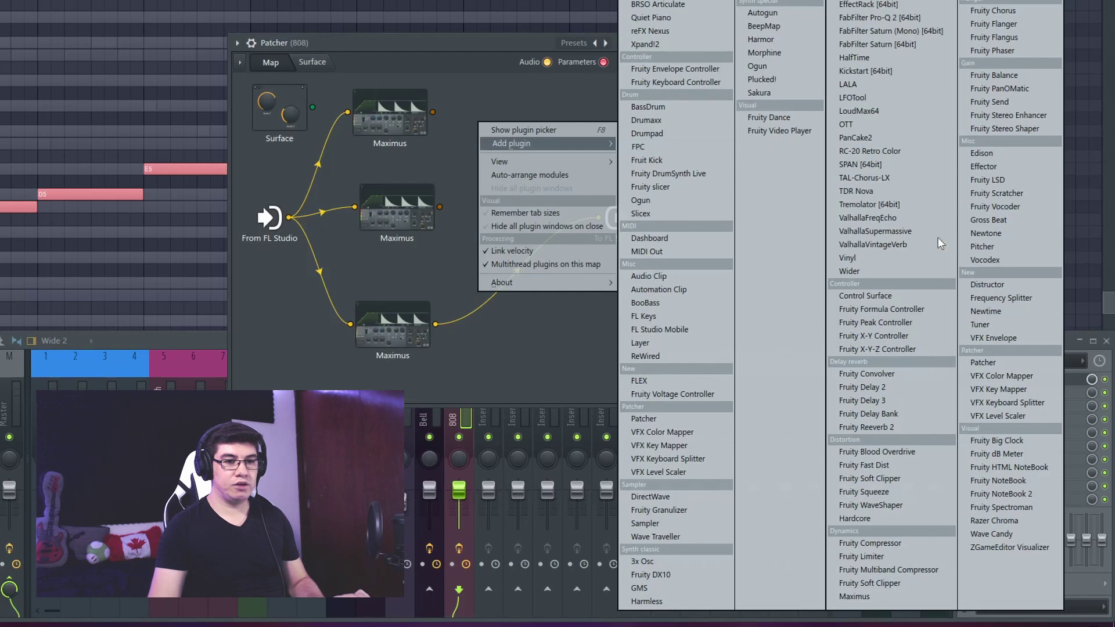
pyautogui.click(905, 506)
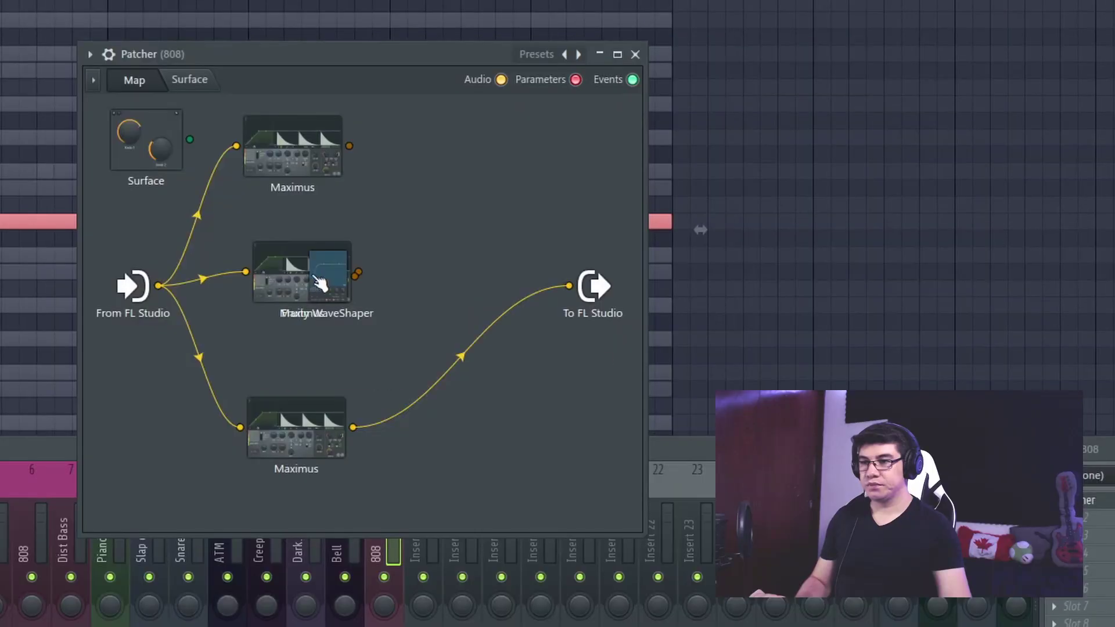
pyautogui.moveTo(408, 210); pyautogui.dragTo(369, 248)
pyautogui.moveTo(253, 322); pyautogui.dragTo(264, 314)
pyautogui.moveTo(328, 276); pyautogui.dragTo(418, 145)
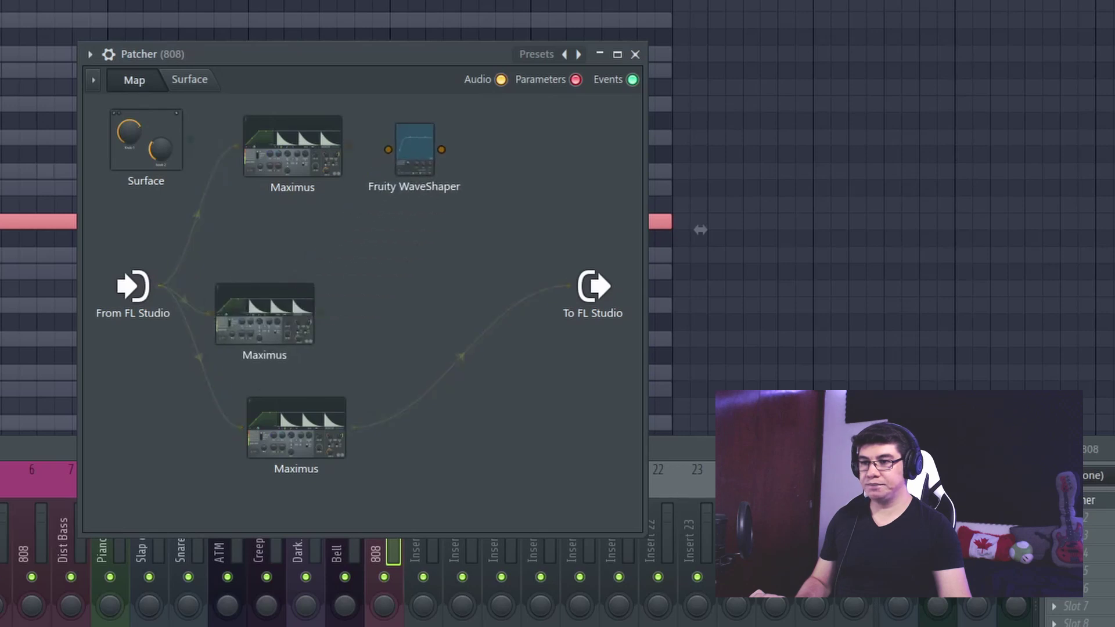
pyautogui.moveTo(350, 146); pyautogui.dragTo(395, 149)
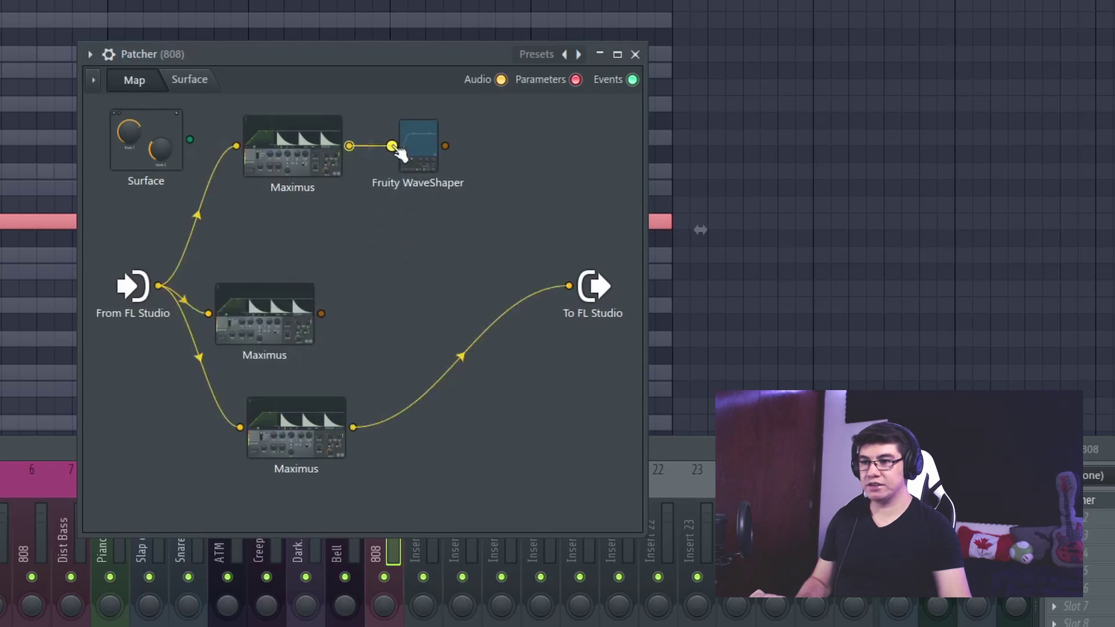
# Add a control point in the lower half of the WaveShaper curve and bend the segment below it upward.
pyautogui.doubleClick(432, 155)
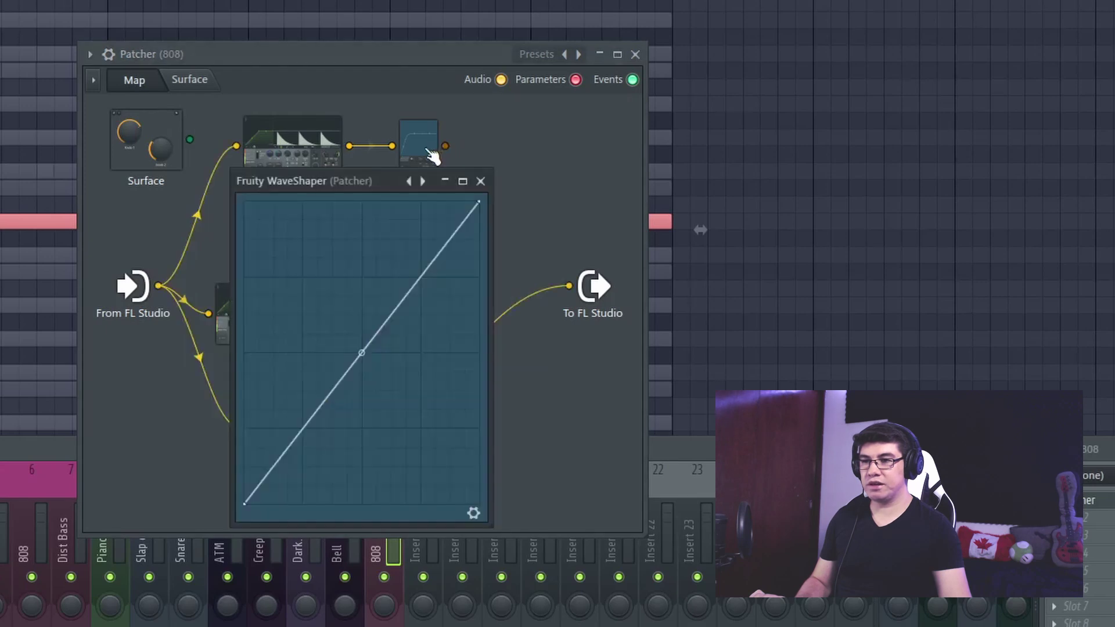
pyautogui.click(318, 409)
pyautogui.moveTo(318, 410); pyautogui.dragTo(312, 406)
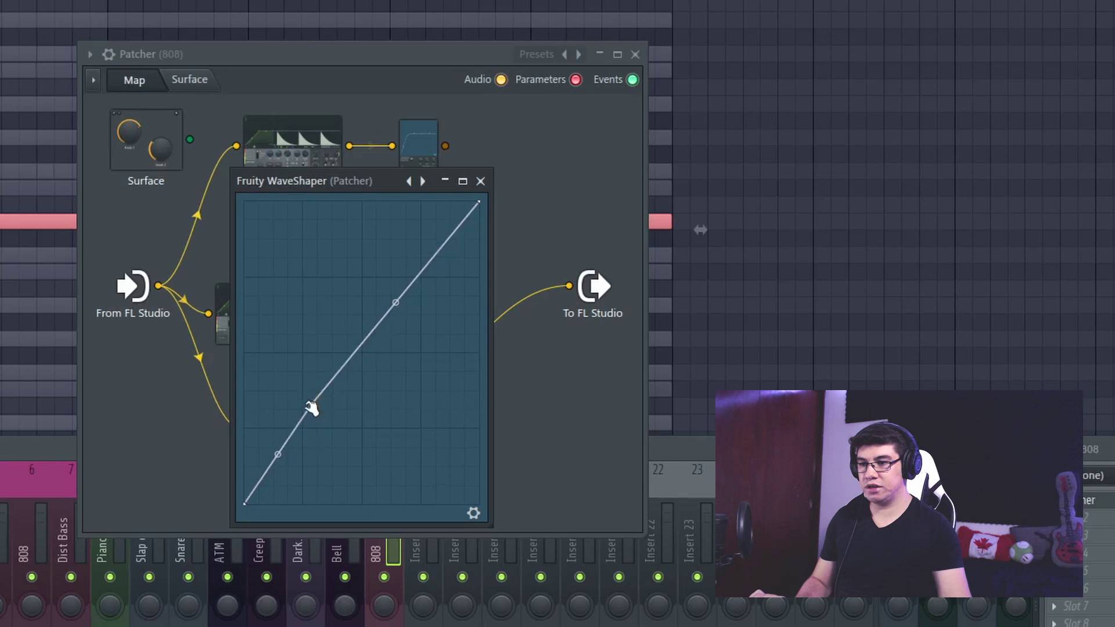
pyautogui.moveTo(286, 458); pyautogui.dragTo(286, 424)
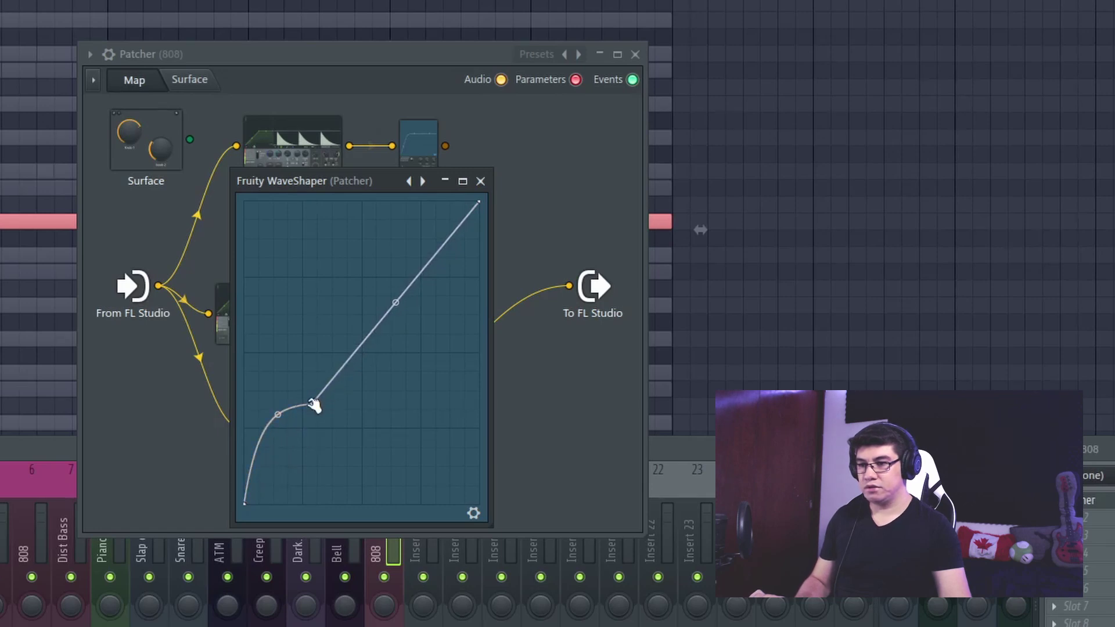
pyautogui.moveTo(314, 406); pyautogui.dragTo(337, 390)
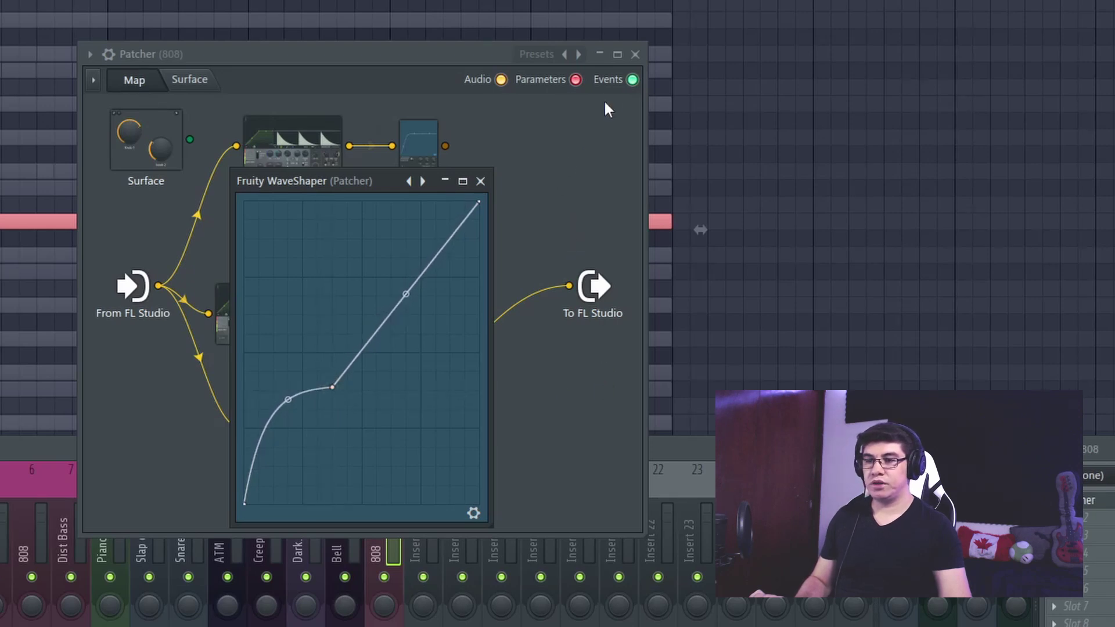
pyautogui.click(481, 181)
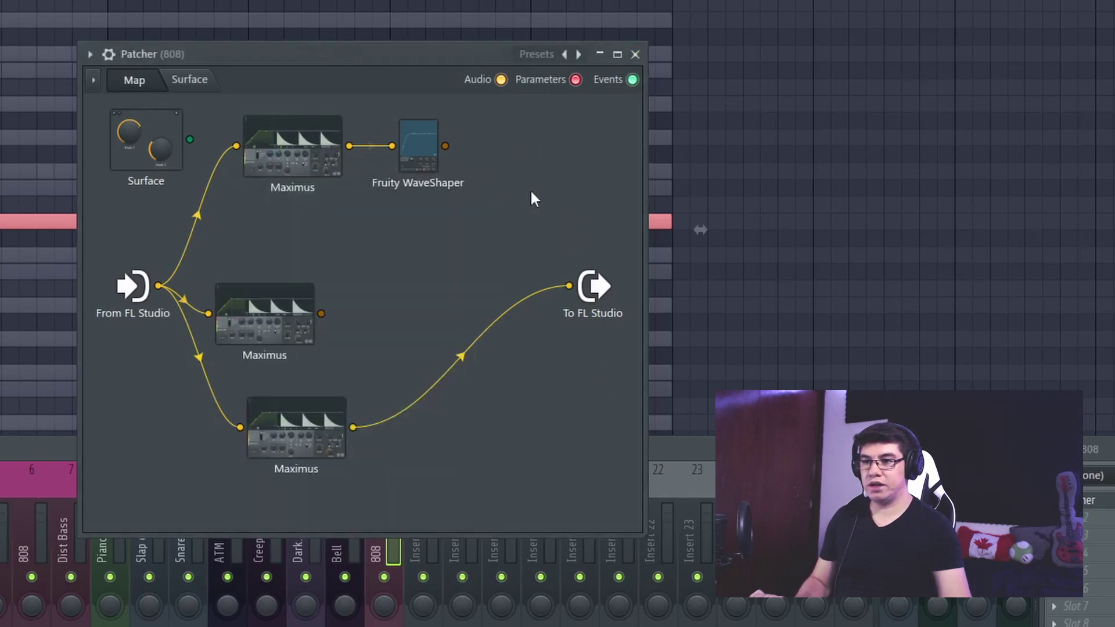
# Add Fruity Reeverb 2 to the Patcher map and feed it from the middle Maximus and the Fruity WaveShaper.
pyautogui.rightClick(494, 140)
pyautogui.moveTo(552, 171)
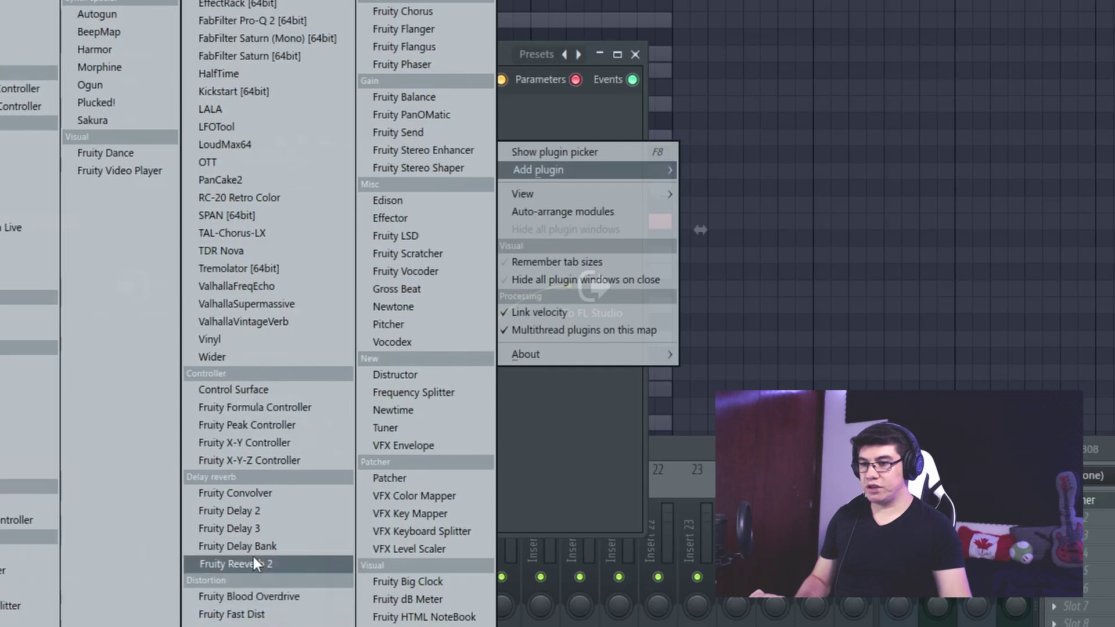
pyautogui.click(235, 564)
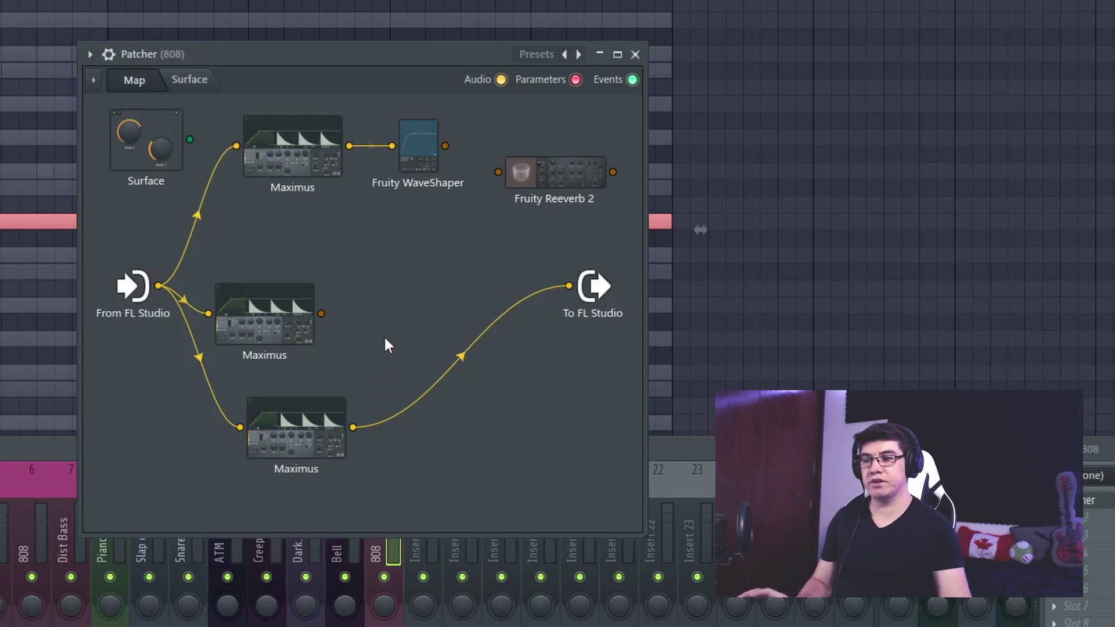
pyautogui.moveTo(321, 314); pyautogui.dragTo(478, 220)
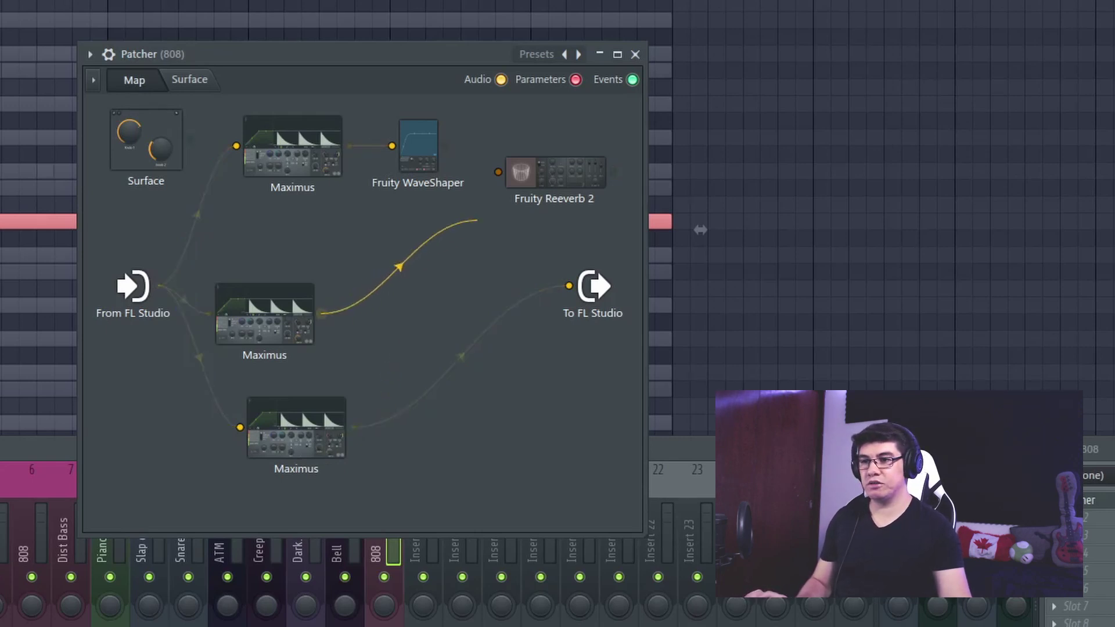
pyautogui.moveTo(500, 175); pyautogui.dragTo(498, 172)
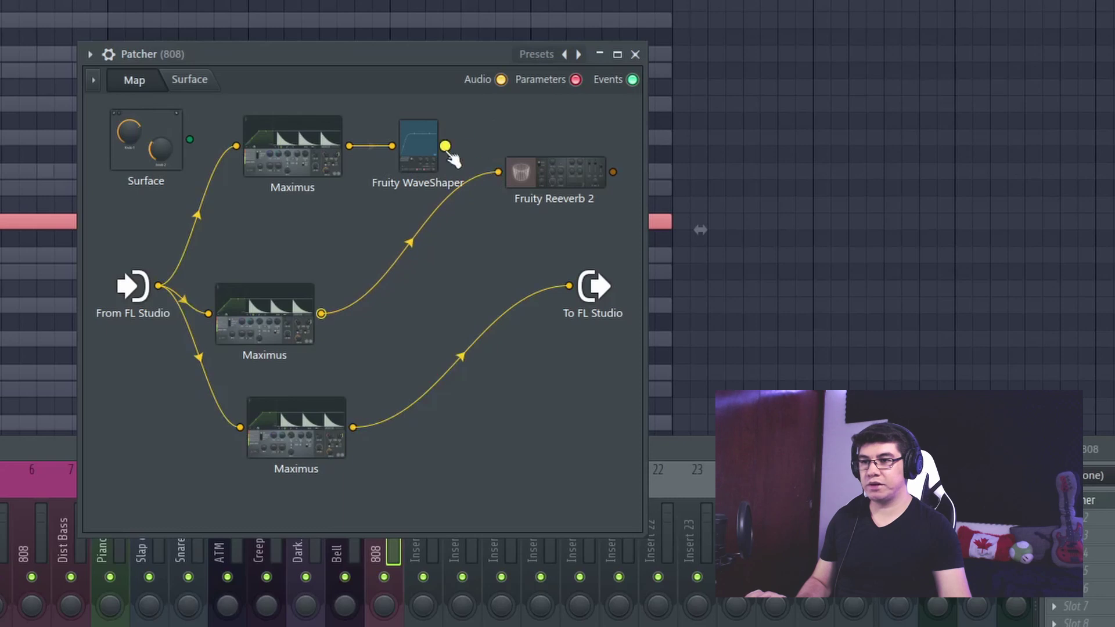
pyautogui.moveTo(446, 147); pyautogui.dragTo(499, 172)
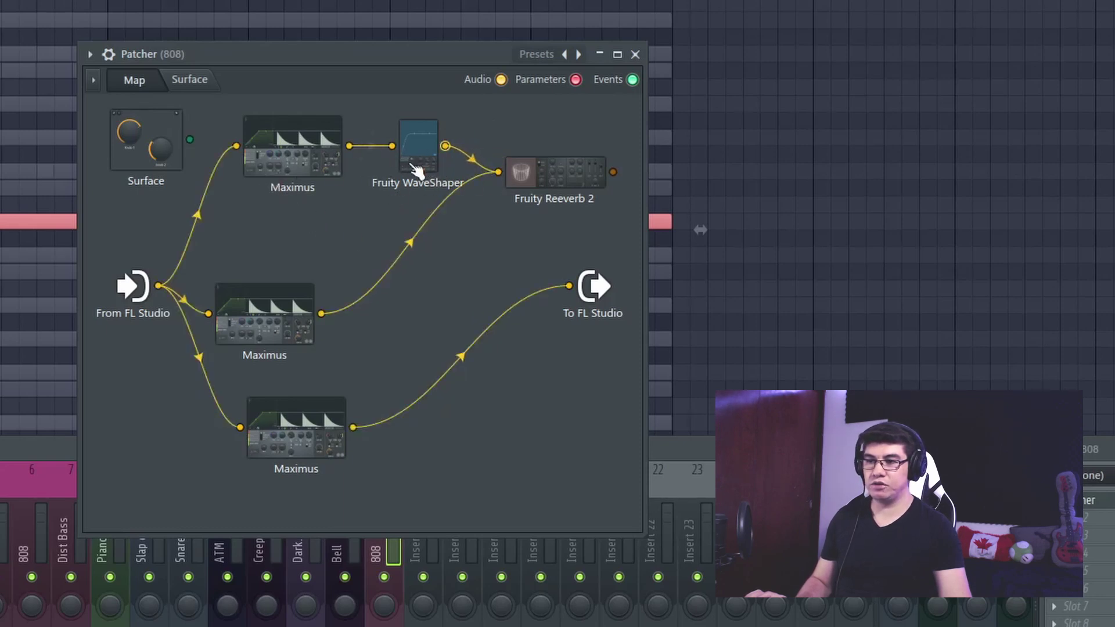
# Move Fruity Reeverb 2 closer to the WaveShaper and connect its output to the FL Studio output.
pyautogui.moveTo(549, 185); pyautogui.dragTo(527, 191)
pyautogui.moveTo(590, 177); pyautogui.dragTo(591, 179)
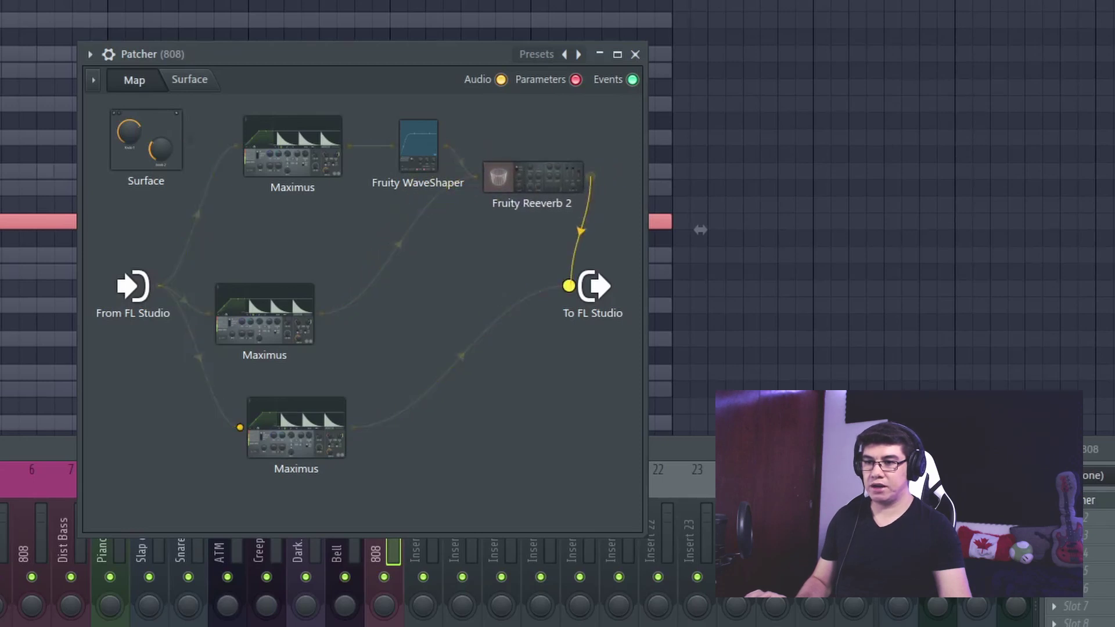
pyautogui.moveTo(569, 286); pyautogui.dragTo(569, 286)
# Solo the 808 mixer track and play the pattern to hear the Patcher chain.
pyautogui.doubleClick(542, 189)
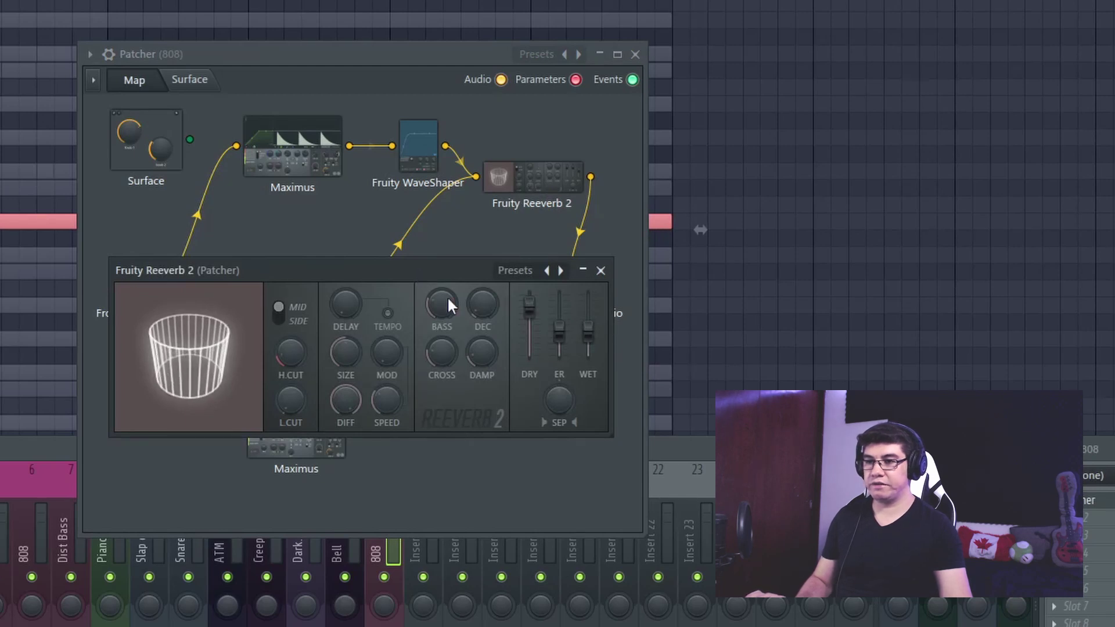
pyautogui.click(397, 583)
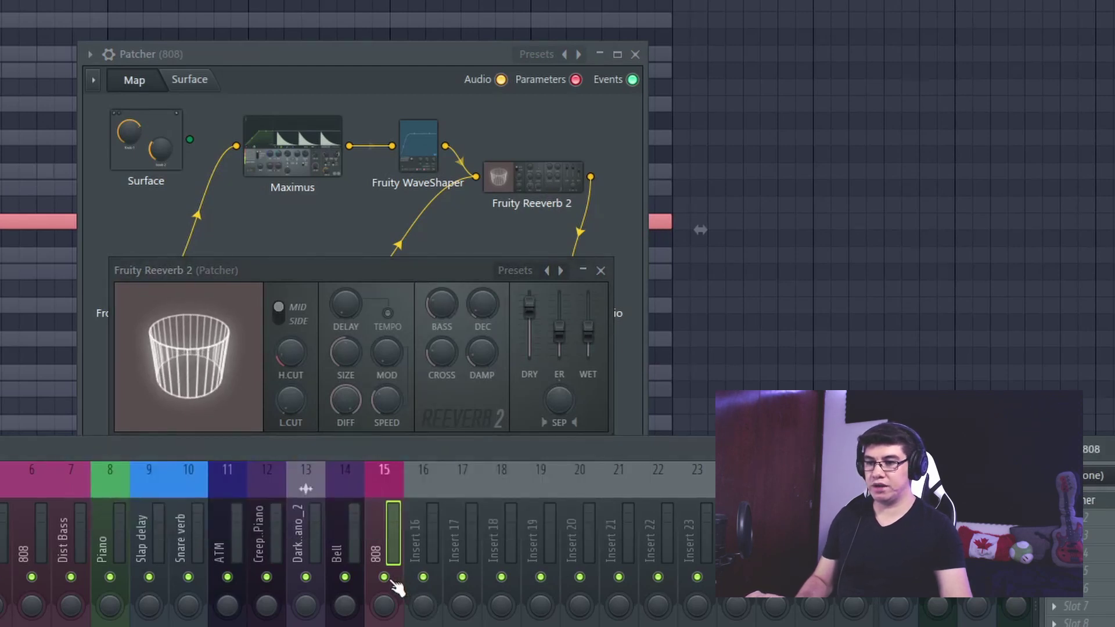
pyautogui.rightClick(385, 578)
pyautogui.click(407, 50)
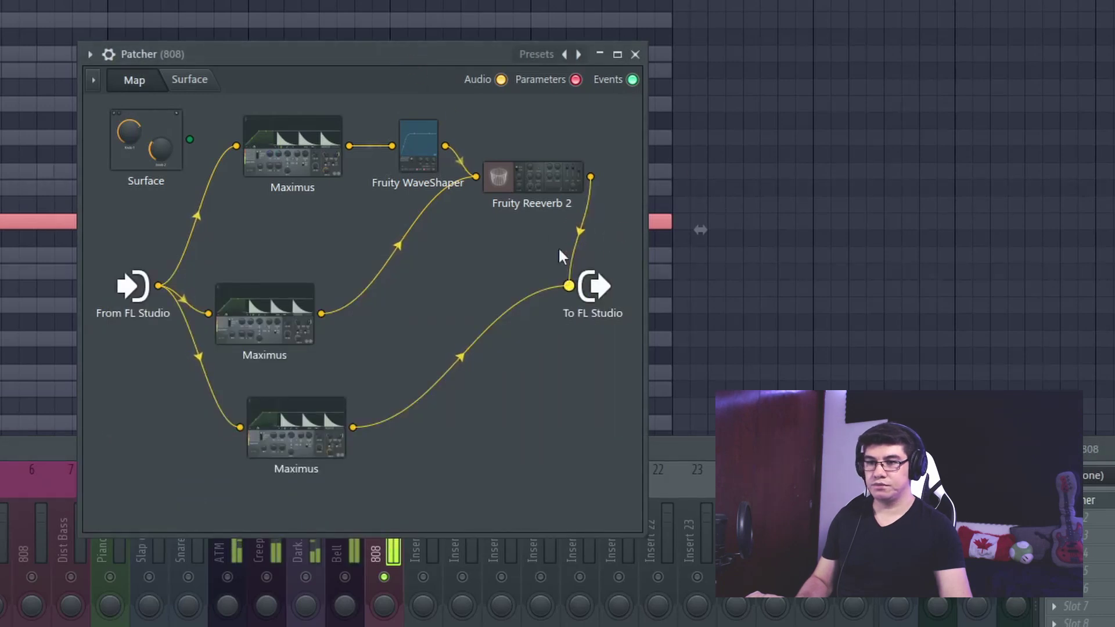
# Raise the Fruity Reeverb 2 wet level to maximum and increase its low cut slightly.
pyautogui.click(536, 185)
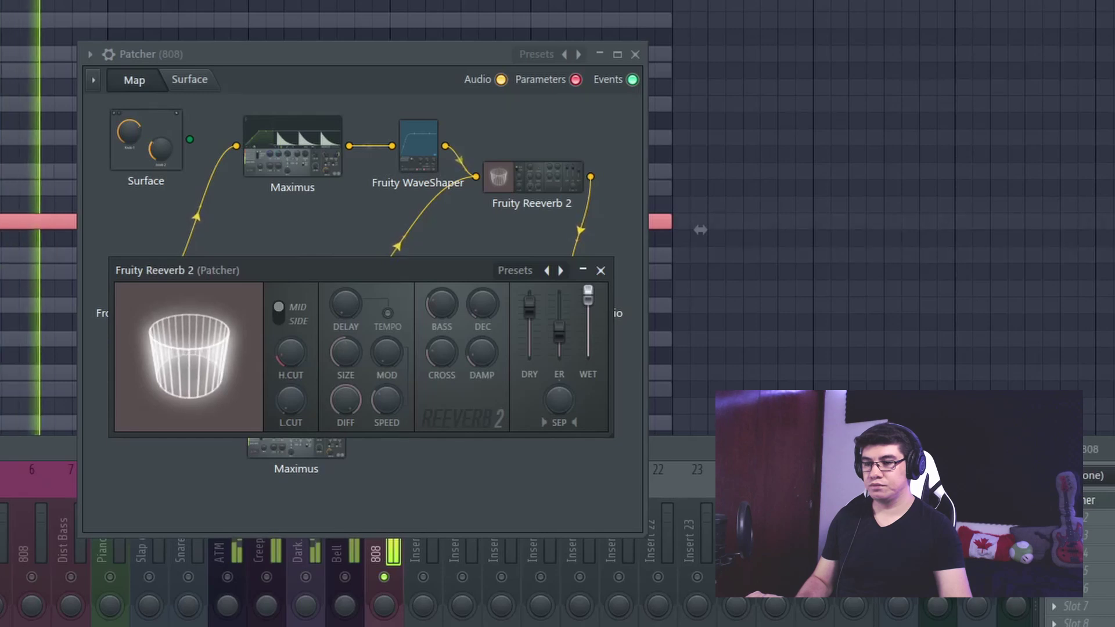
pyautogui.moveTo(496, 303); pyautogui.dragTo(496, 349)
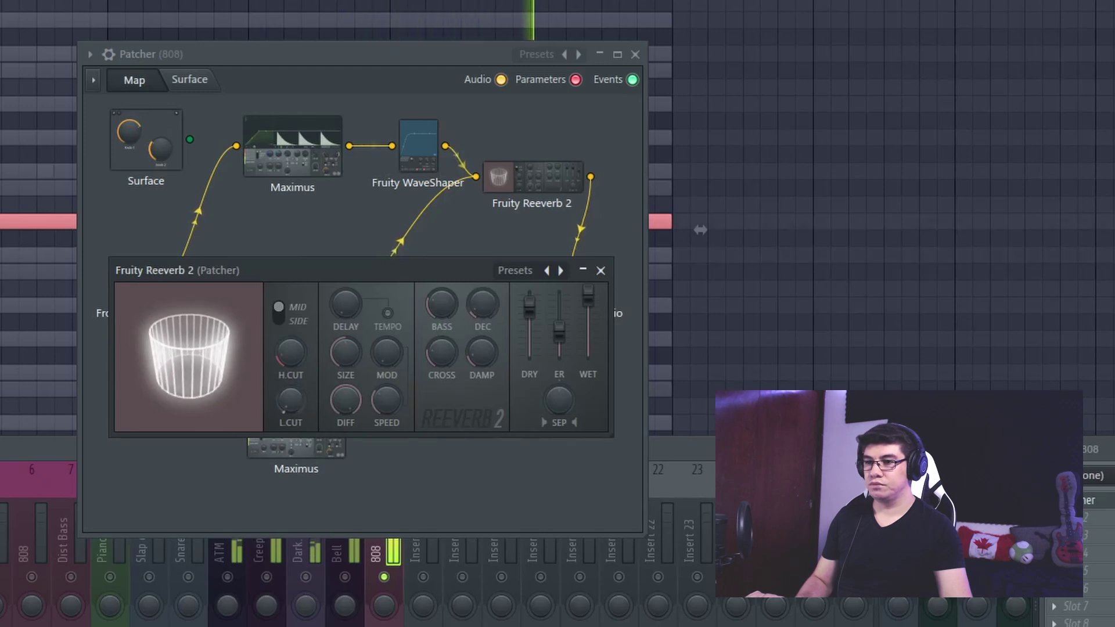
pyautogui.moveTo(291, 401); pyautogui.dragTo(291, 395)
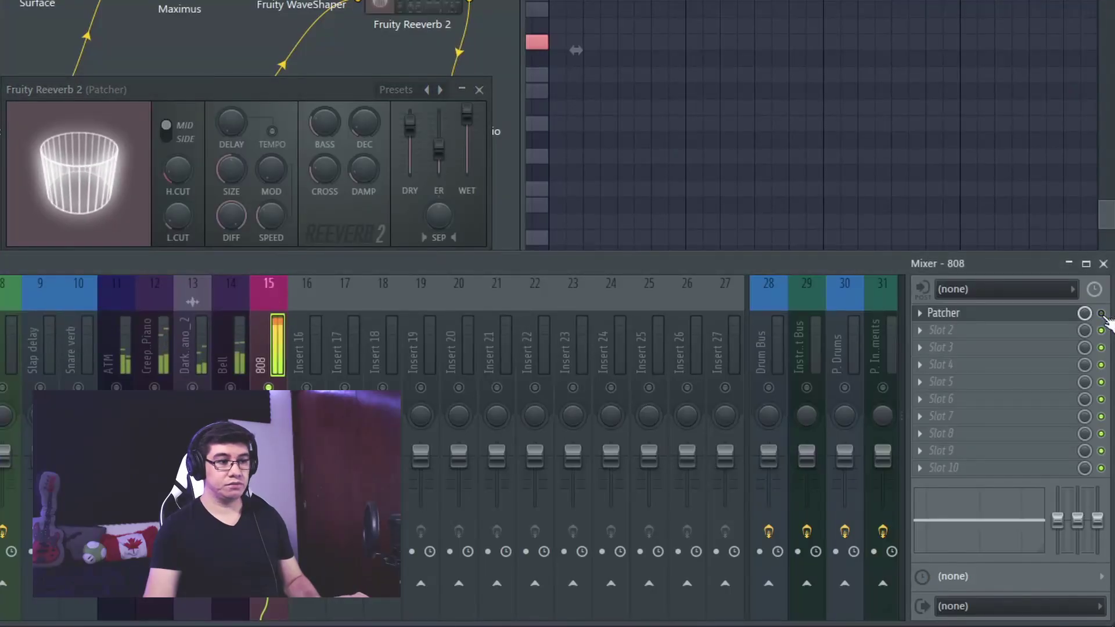
# Compare the 808 with and without Patcher, and load FabFilter Pro-Q 2 on the 808 mixer track.
pyautogui.click(1101, 314)
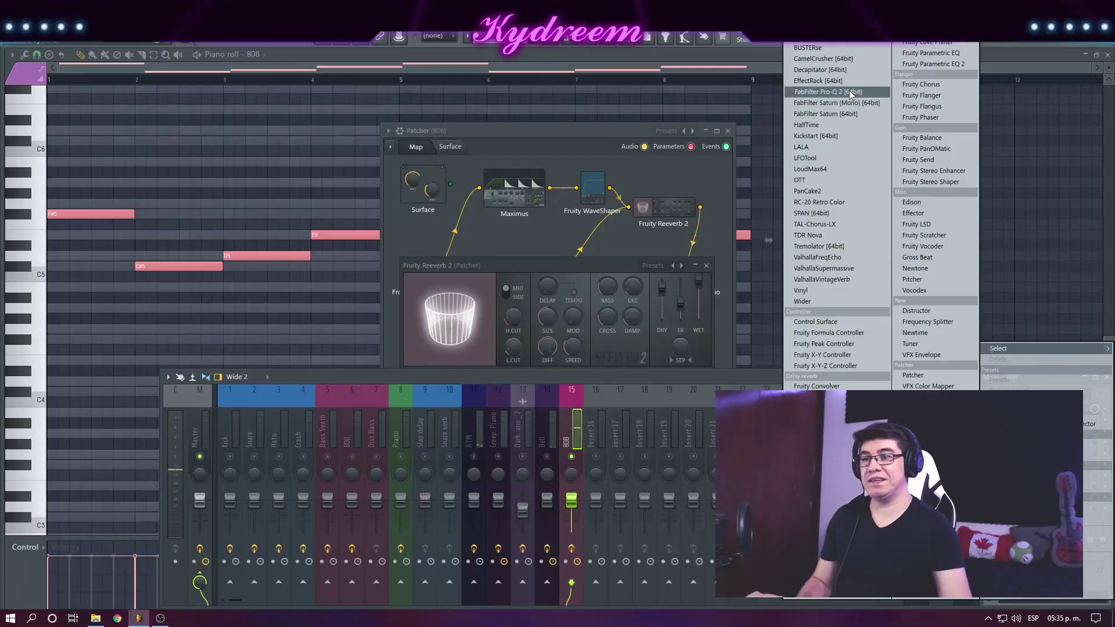
pyautogui.click(850, 93)
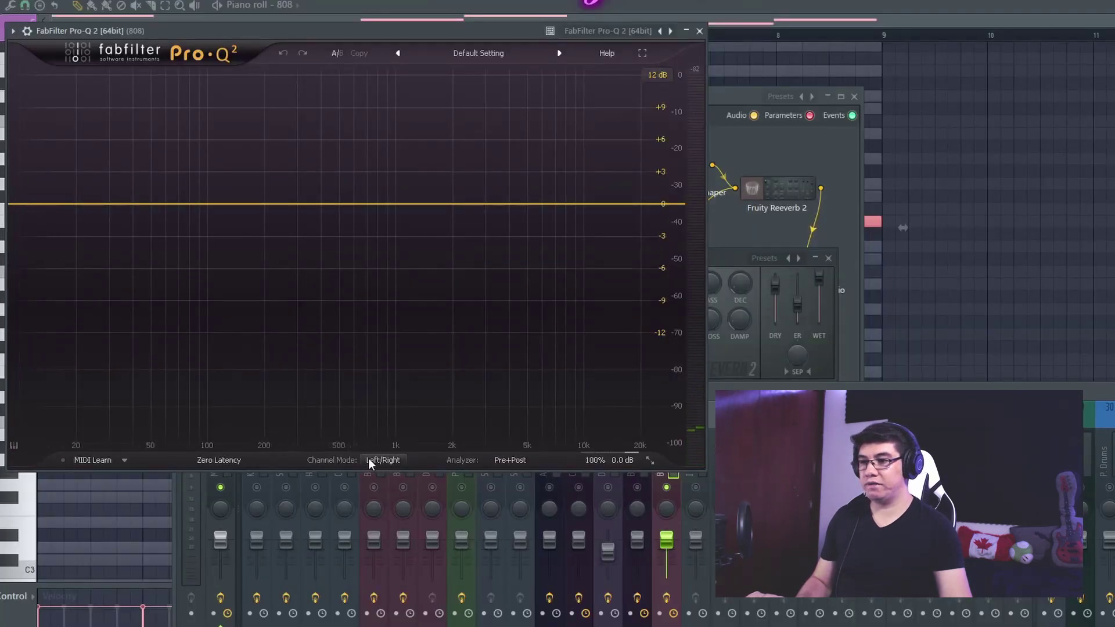
# Set the Pro-Q 2 channel mode to Mid/Side for the 808.
pyautogui.click(384, 460)
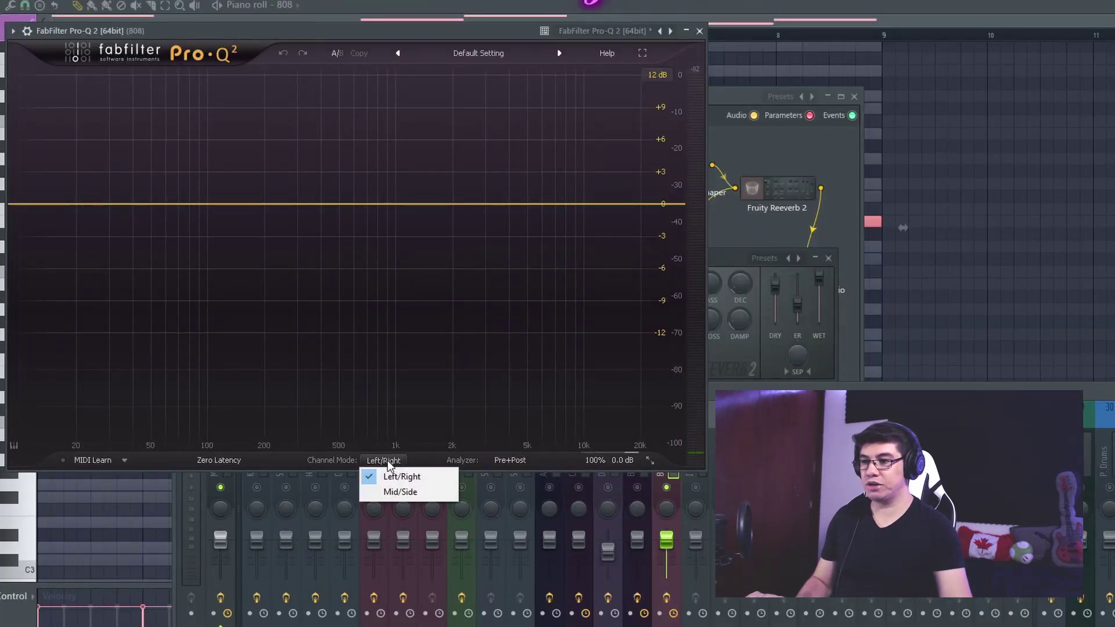
pyautogui.click(398, 491)
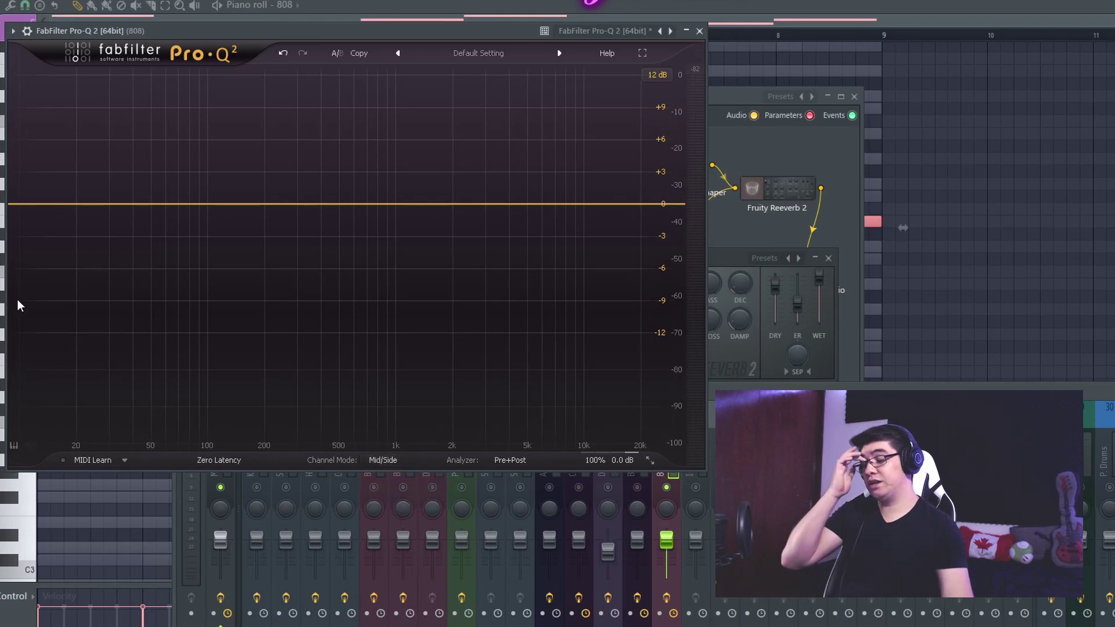
pyautogui.click(79, 209)
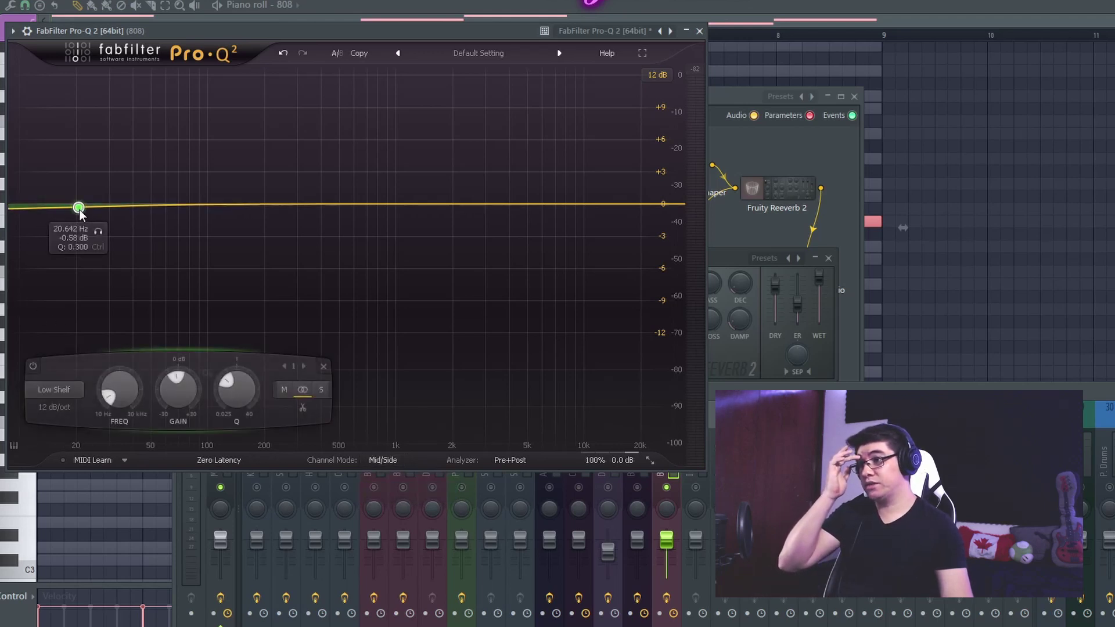
pyautogui.click(321, 393)
pyautogui.rightClick(79, 207)
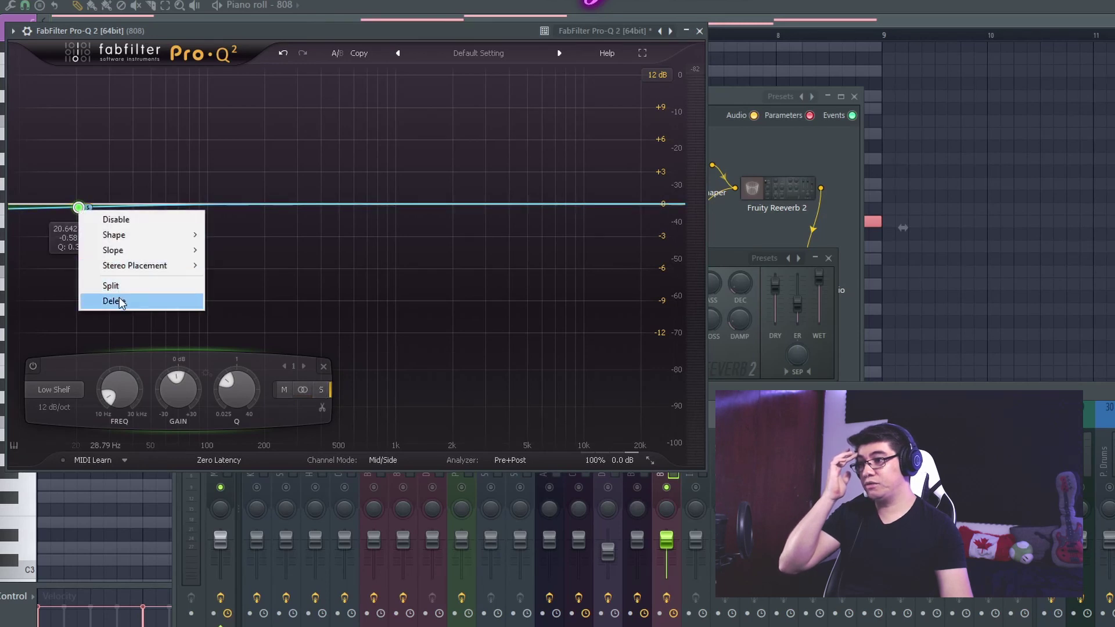
pyautogui.click(114, 301)
# Add a 12 dB/oct low cut band at 100 Hz affecting only the side signal of the 808.
pyautogui.click(31, 203)
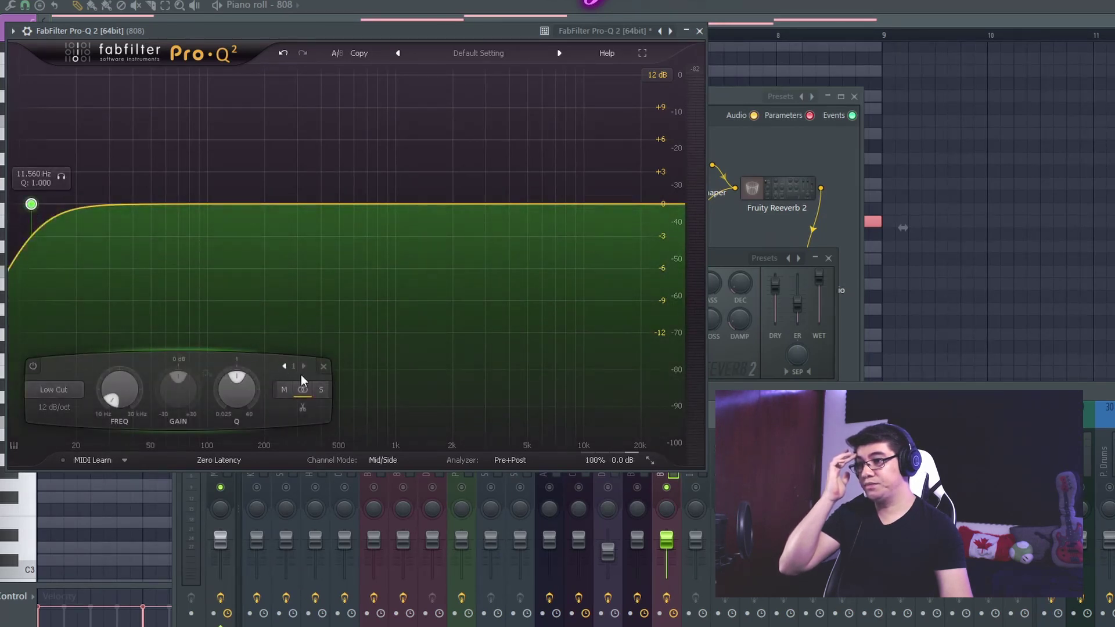
pyautogui.click(321, 390)
pyautogui.moveTo(112, 400); pyautogui.dragTo(110, 382)
pyautogui.press('space')
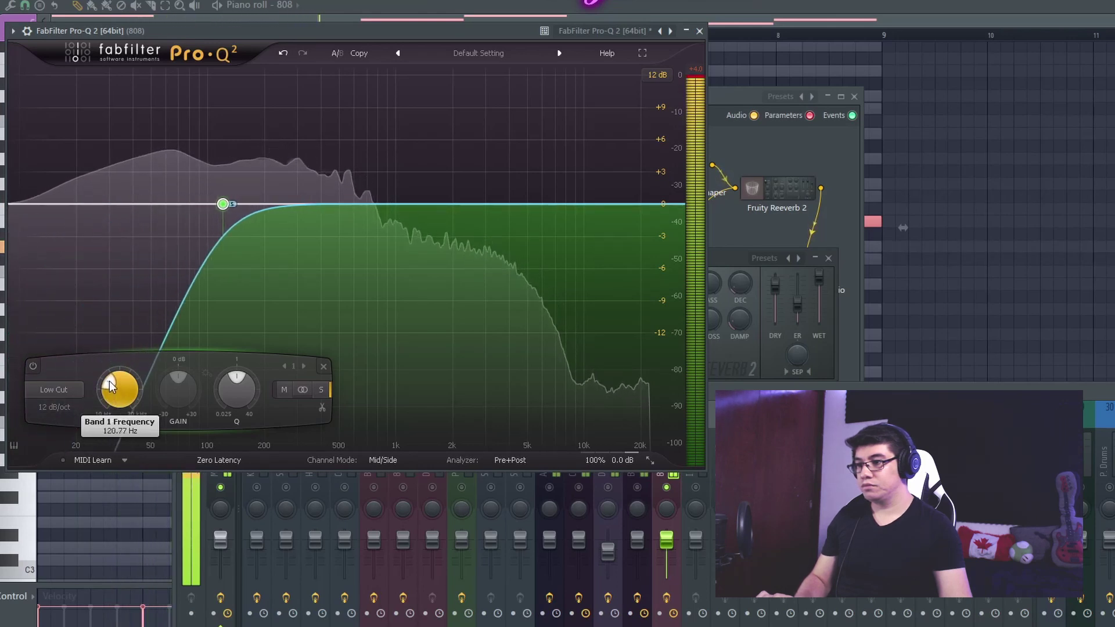
pyautogui.doubleClick(222, 204)
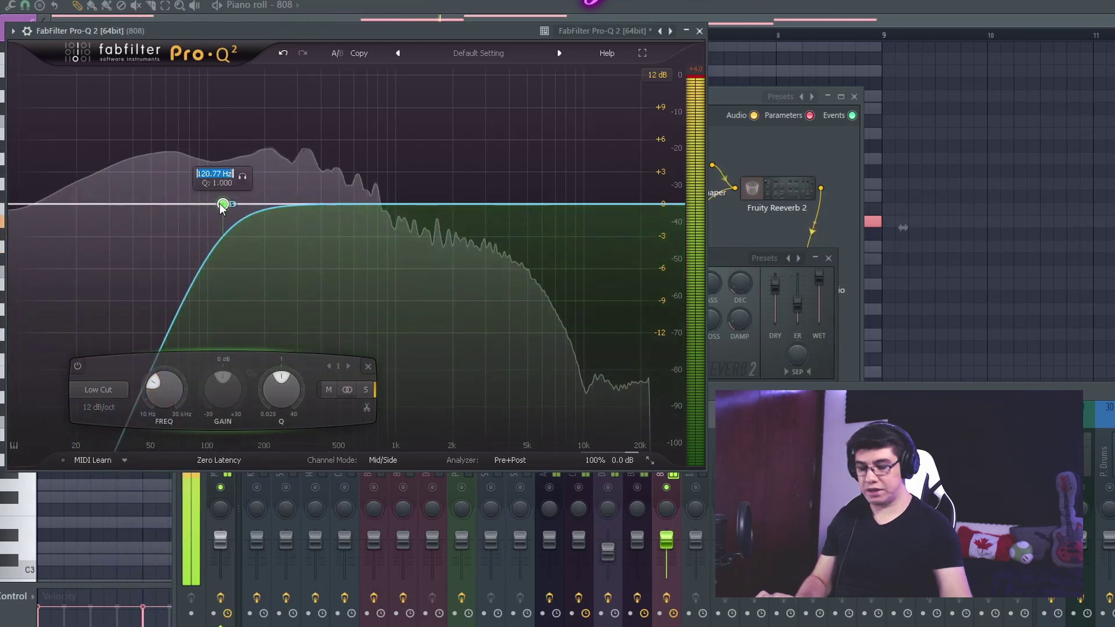
pyautogui.write('100')
pyautogui.press('Return')
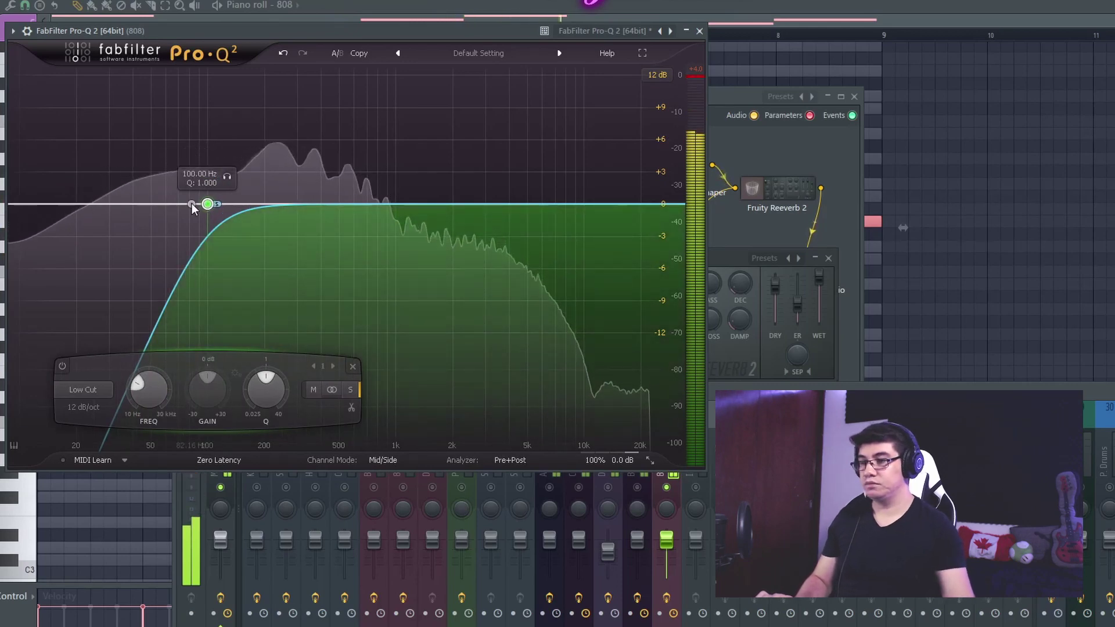
# Play the whole pattern to hear the equalized 808 with the melodies, and move the Channel rack clear of the mixer.
pyautogui.click(700, 31)
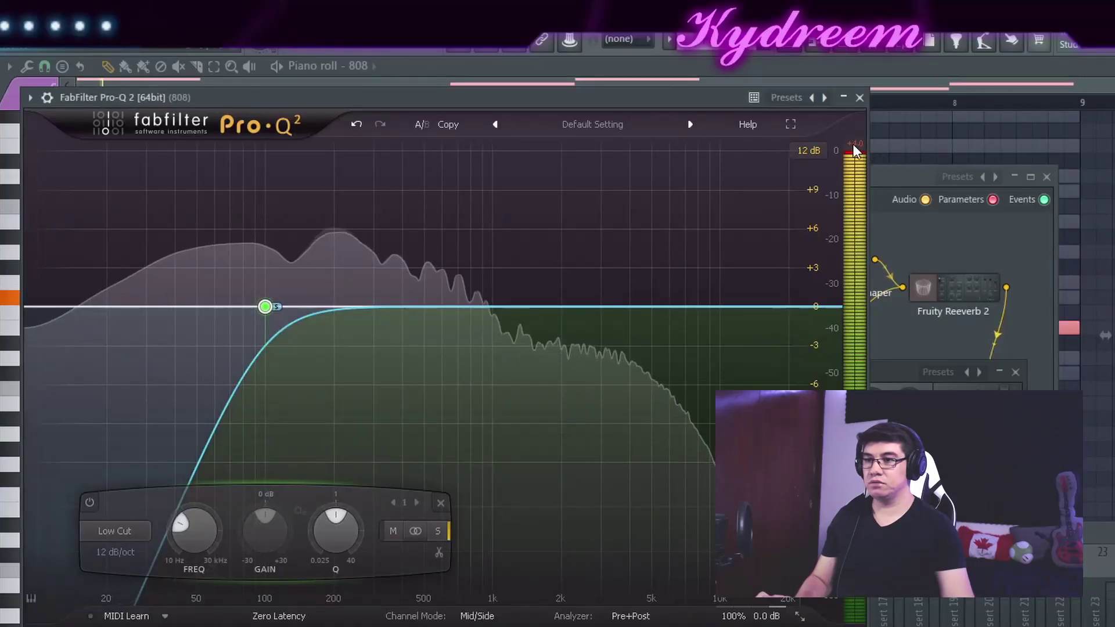
pyautogui.click(851, 147)
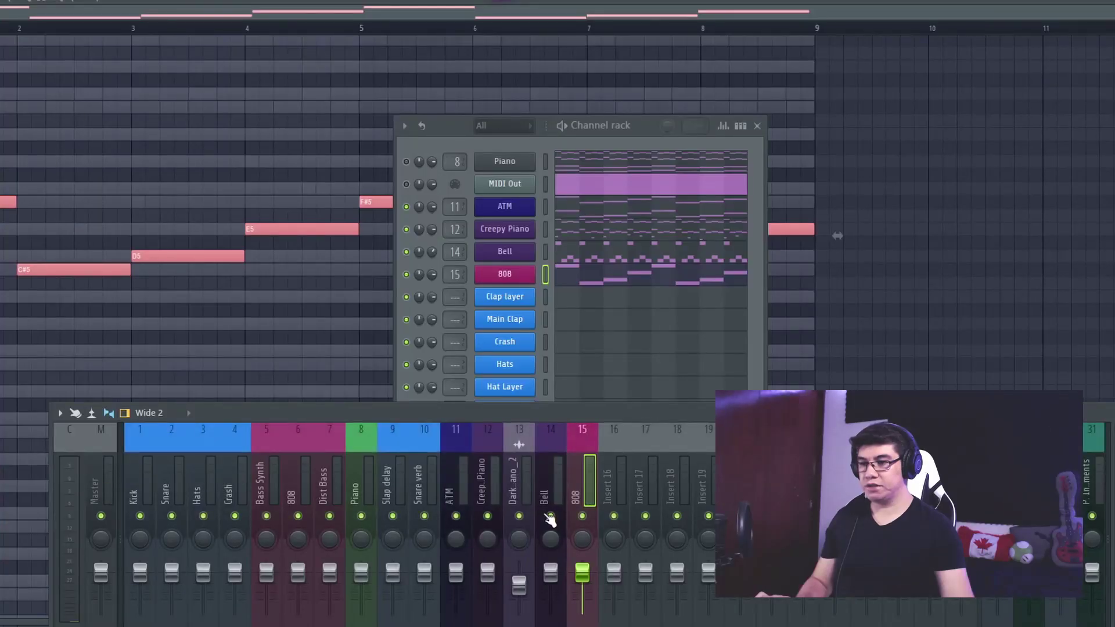
pyautogui.press('space')
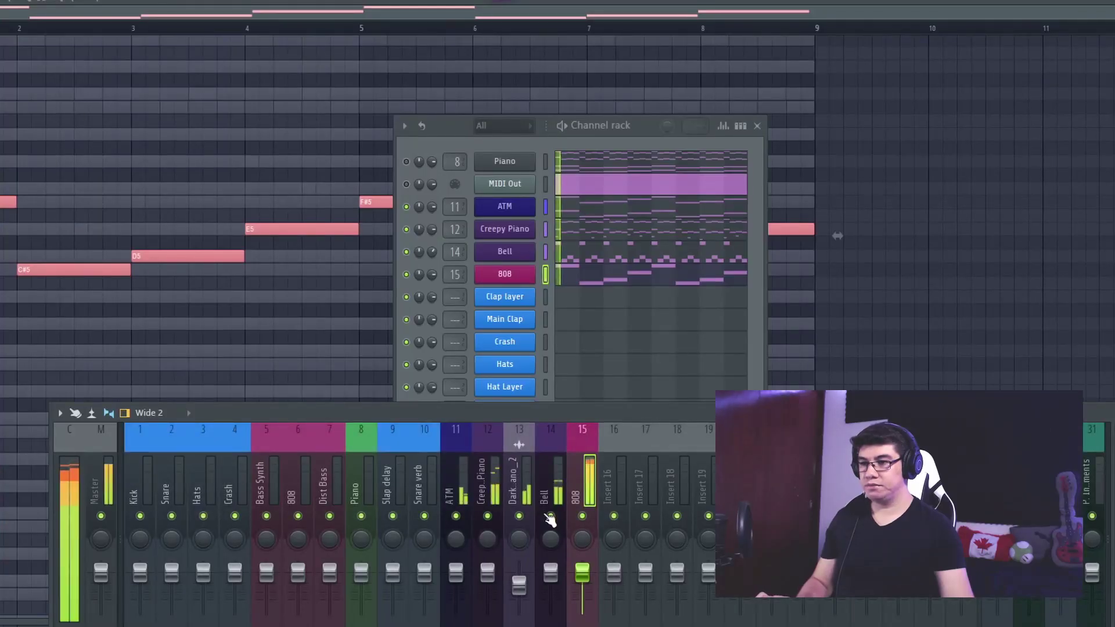
pyautogui.click(434, 270)
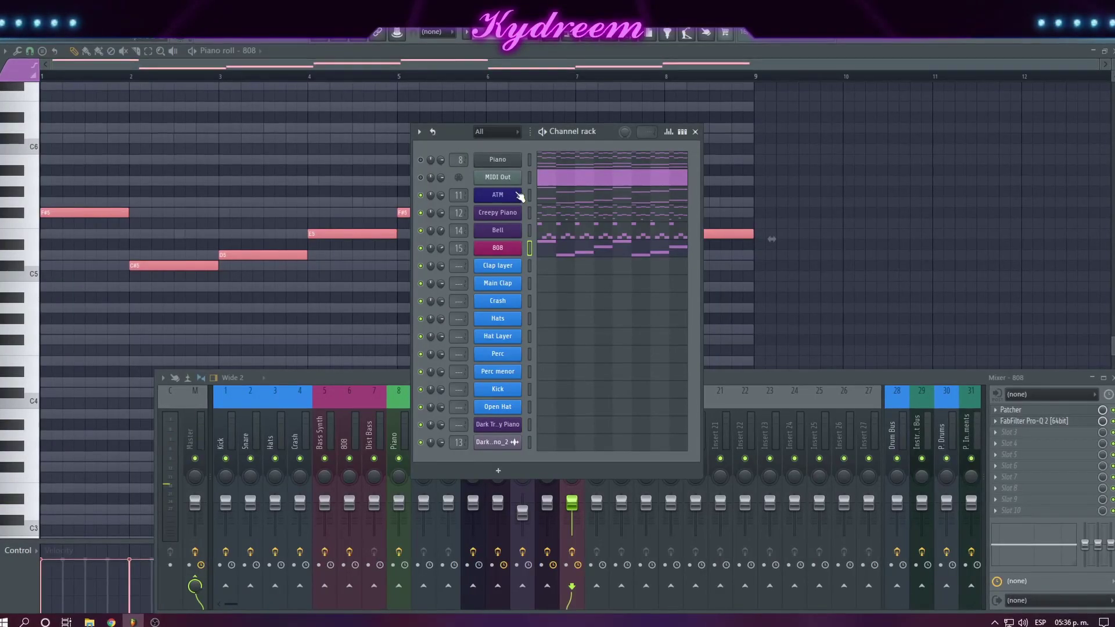
pyautogui.moveTo(459, 138); pyautogui.dragTo(424, 103)
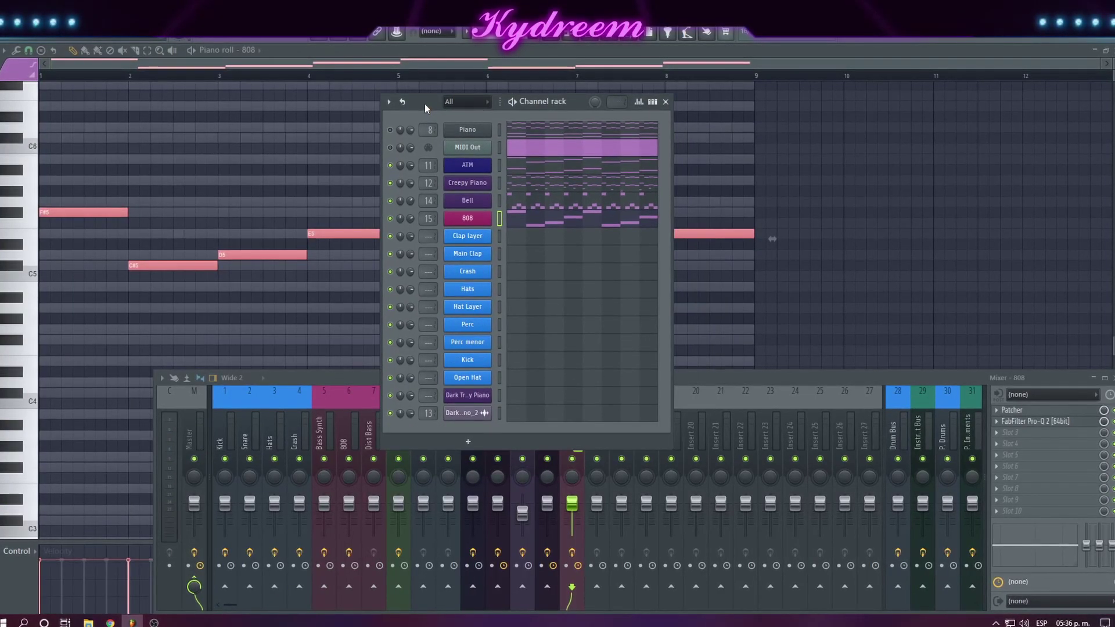